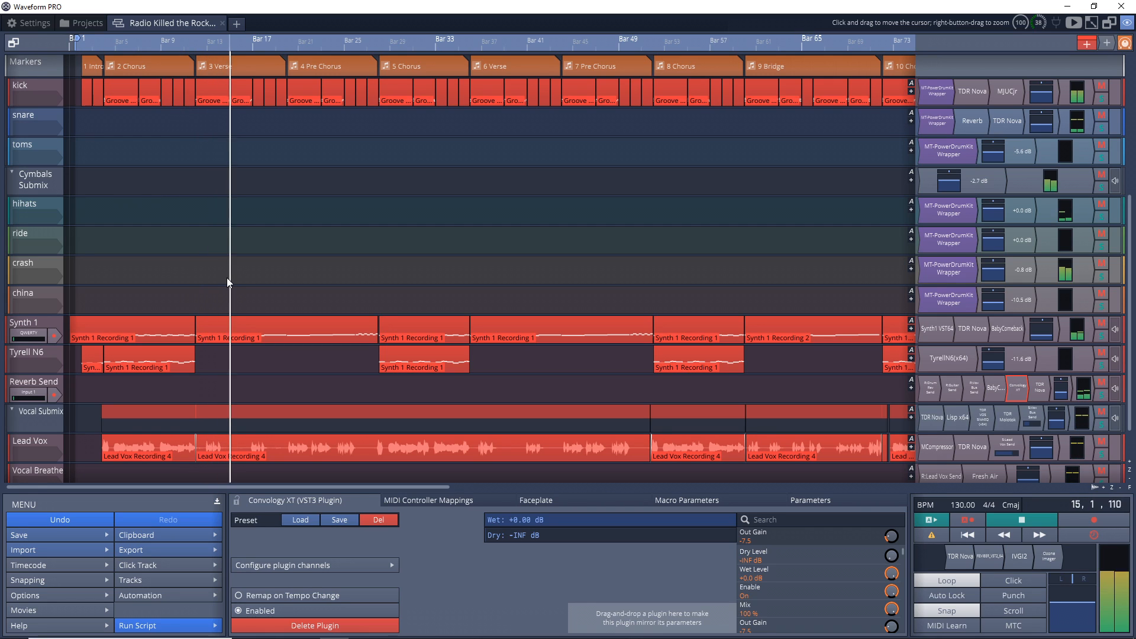
# - Stop playback and fold and unfold the Guitar Bus submix to show its guitar tracks
pyautogui.press('space')
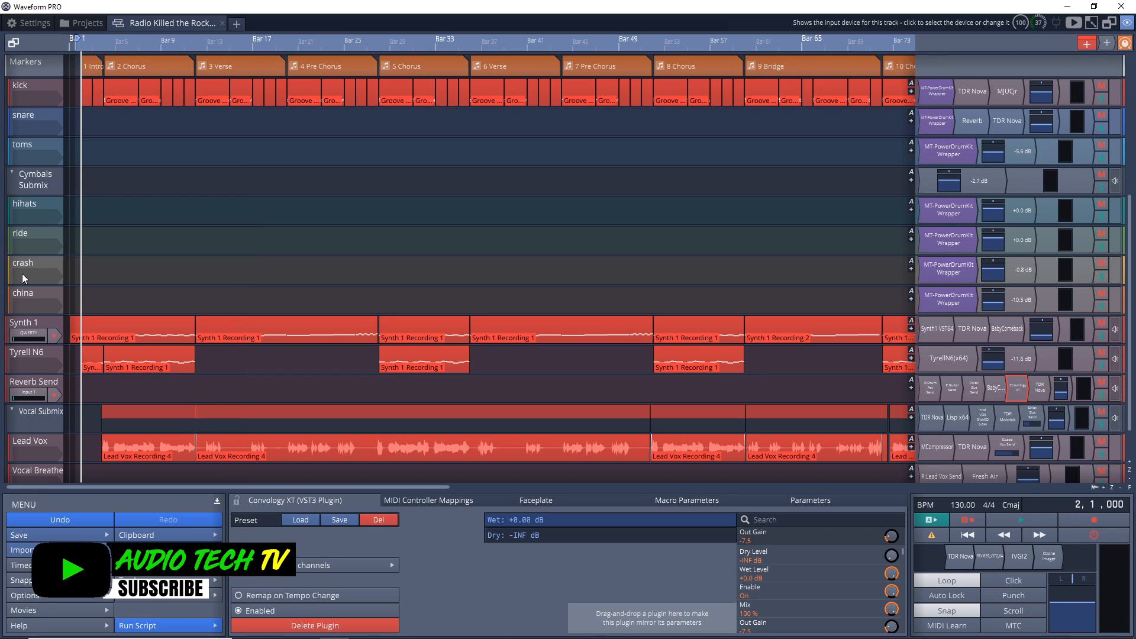
pyautogui.scroll(5, 23, 273)
pyautogui.scroll(3, 23, 274)
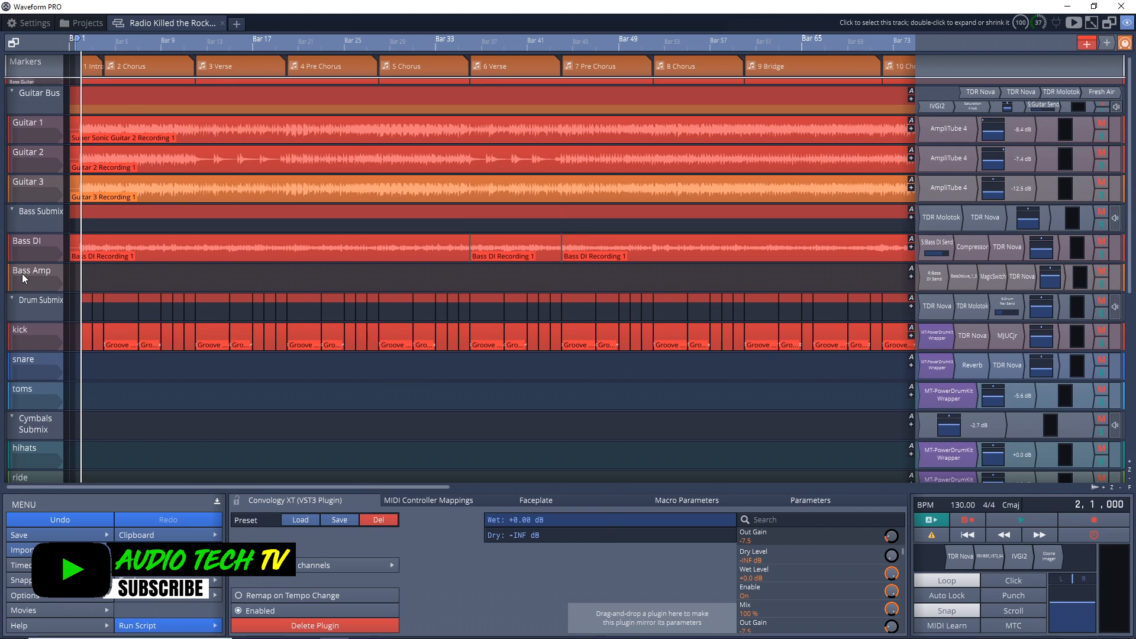
pyautogui.click(12, 91)
pyautogui.click(13, 91)
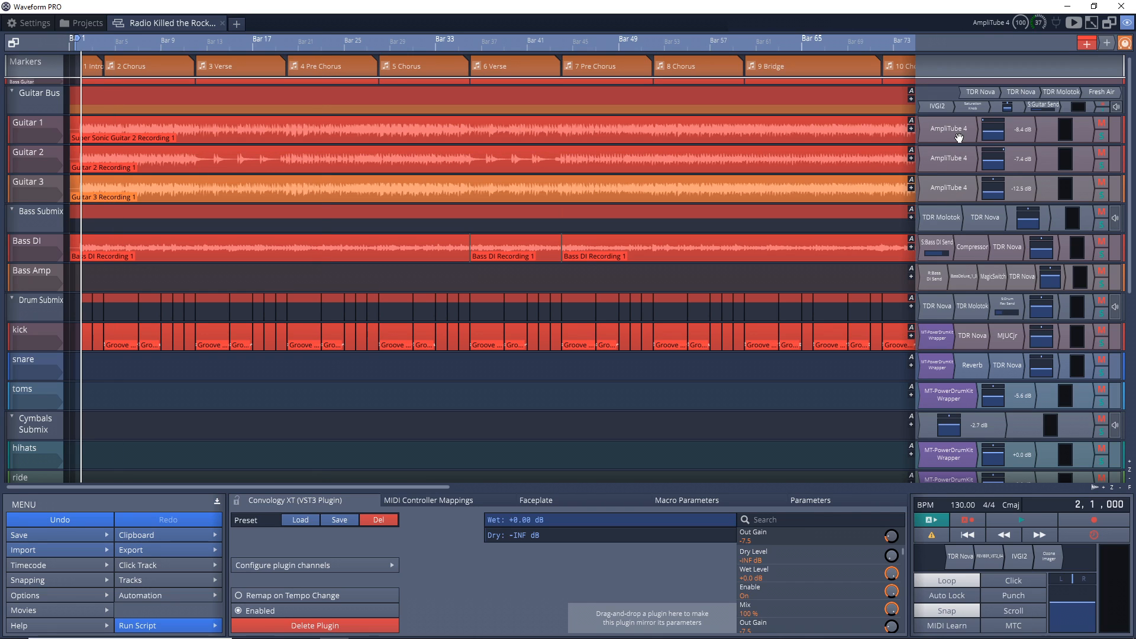
# - Inspect the AmpliTube 4 amp settings on the Guitar 1, Guitar 2 and Guitar 3 tracks, closing each plugin window after viewing
pyautogui.doubleClick(960, 134)
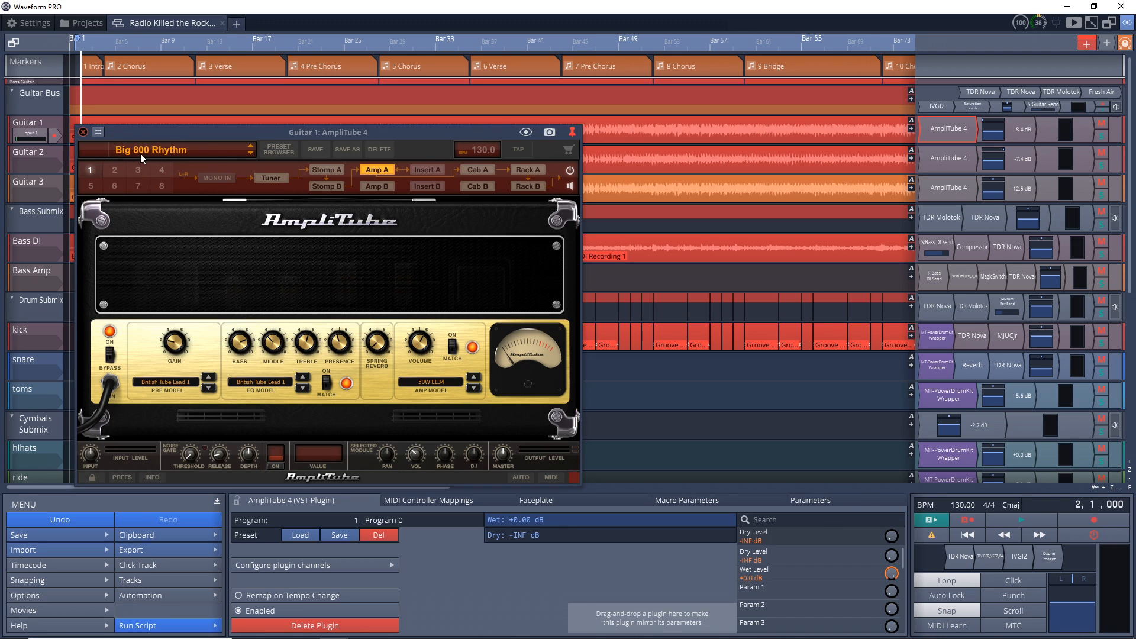
pyautogui.click(82, 131)
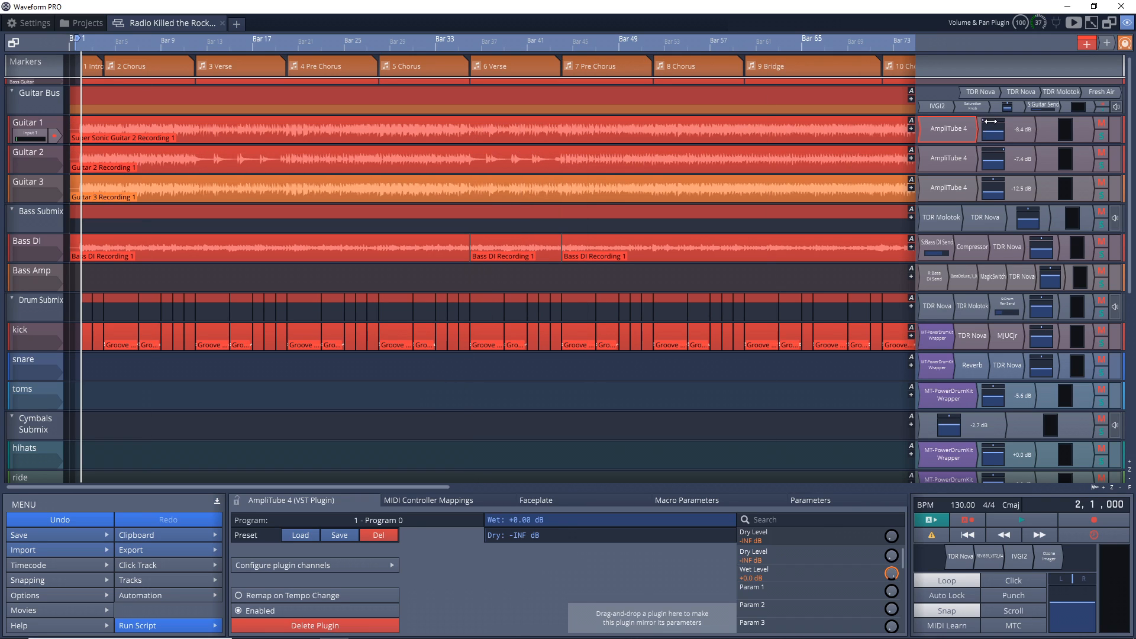
pyautogui.doubleClick(947, 160)
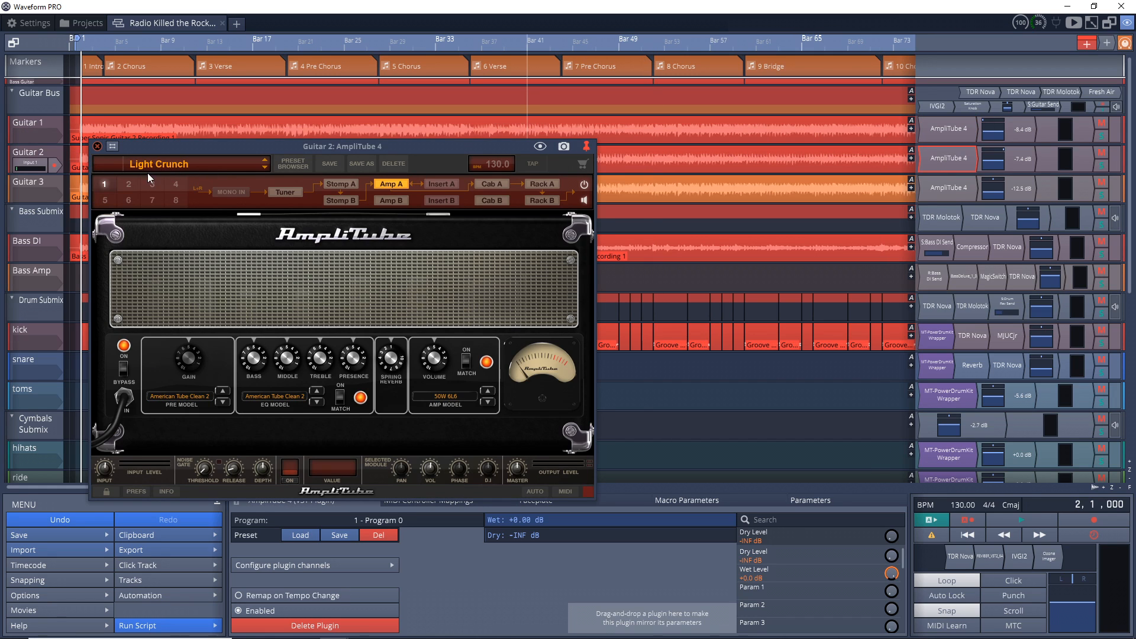
pyautogui.click(97, 146)
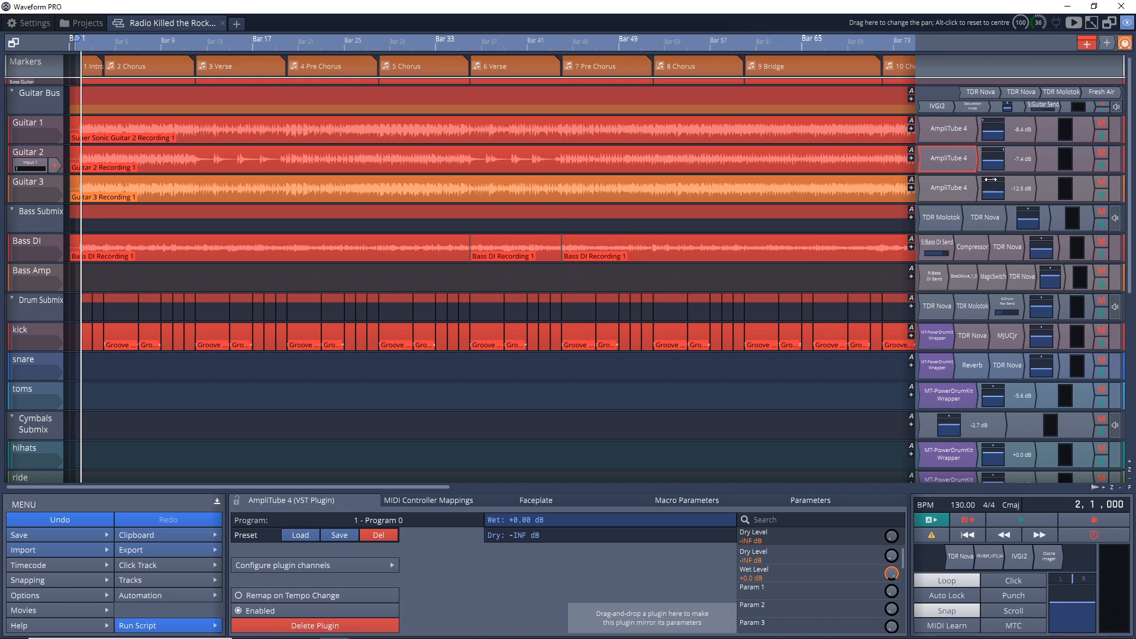
pyautogui.doubleClick(944, 190)
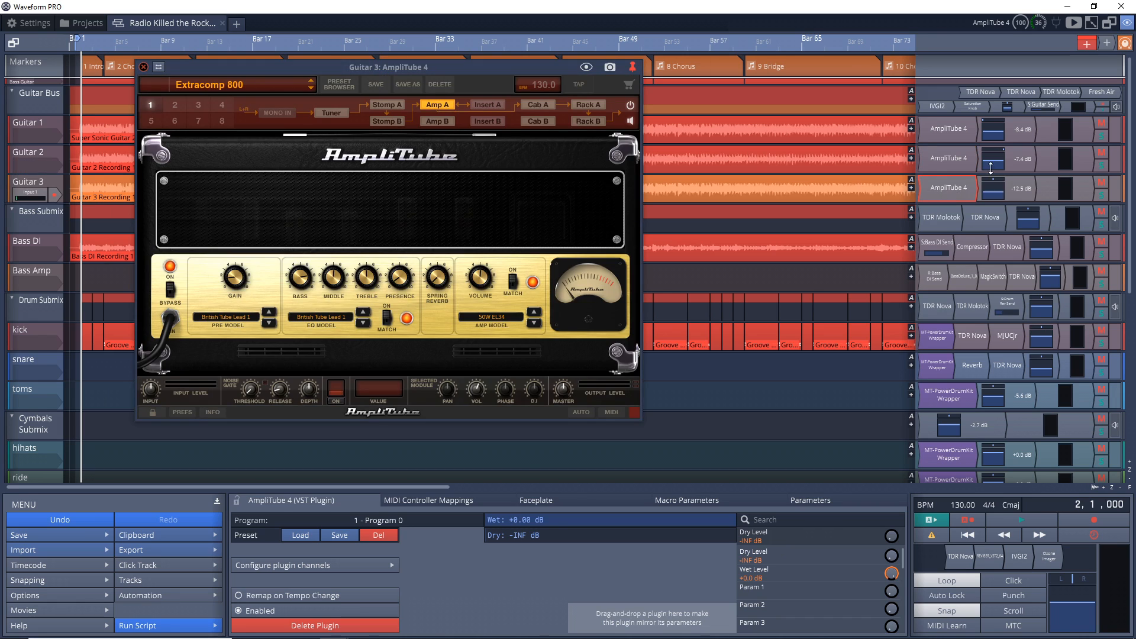
pyautogui.click(143, 66)
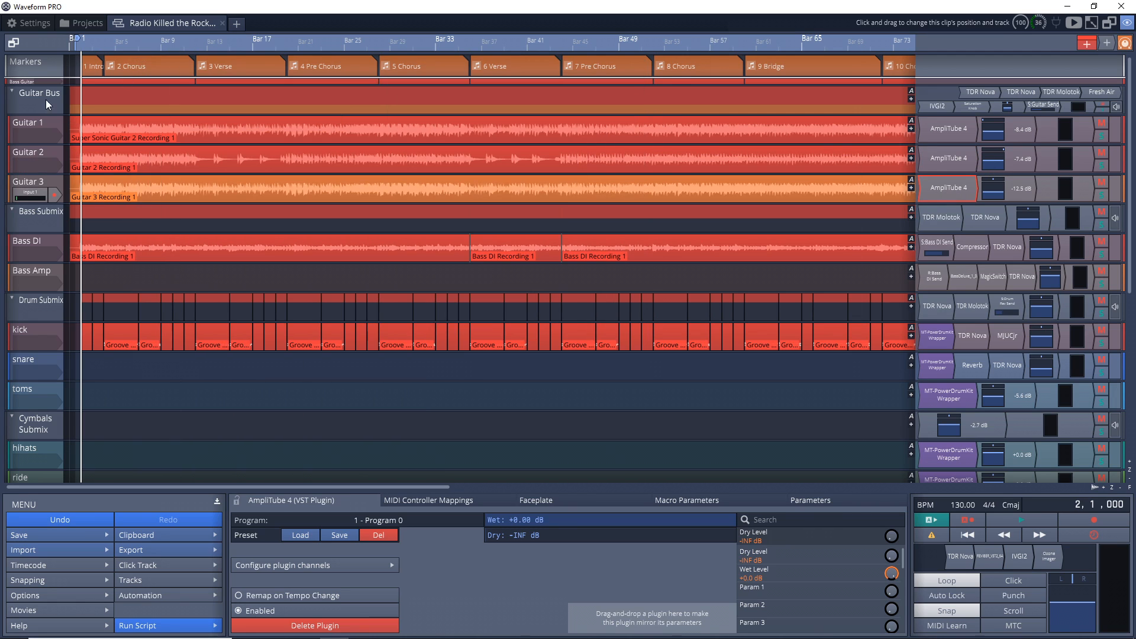
# - Solo the Guitar Bus and play the intro briefly to hear only the guitars
pyautogui.click(1103, 111)
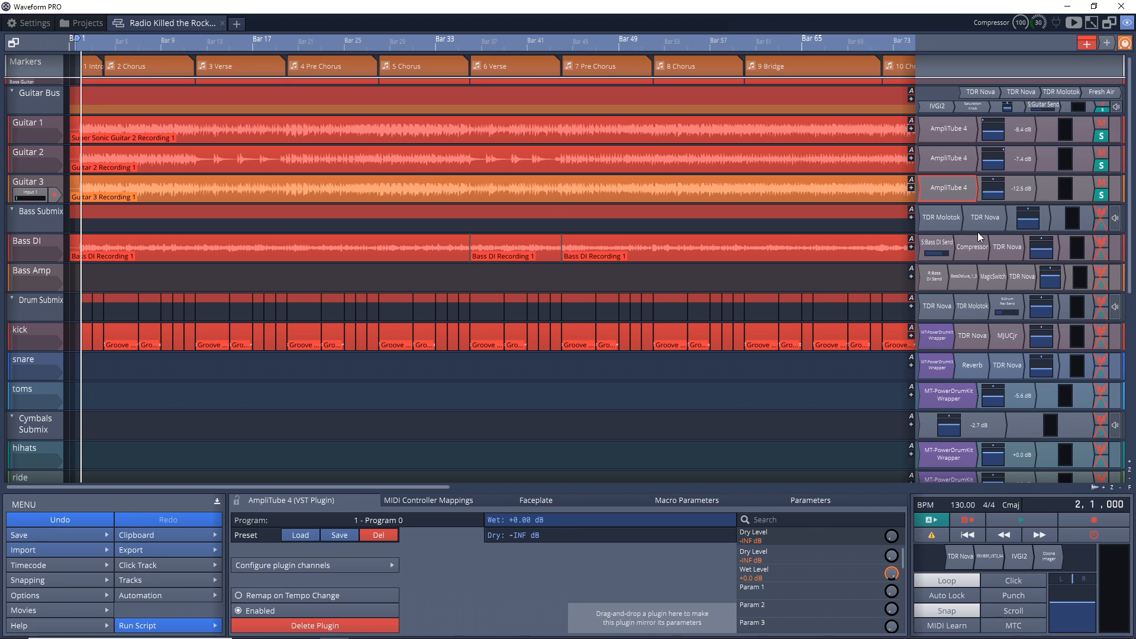
pyautogui.press('space')
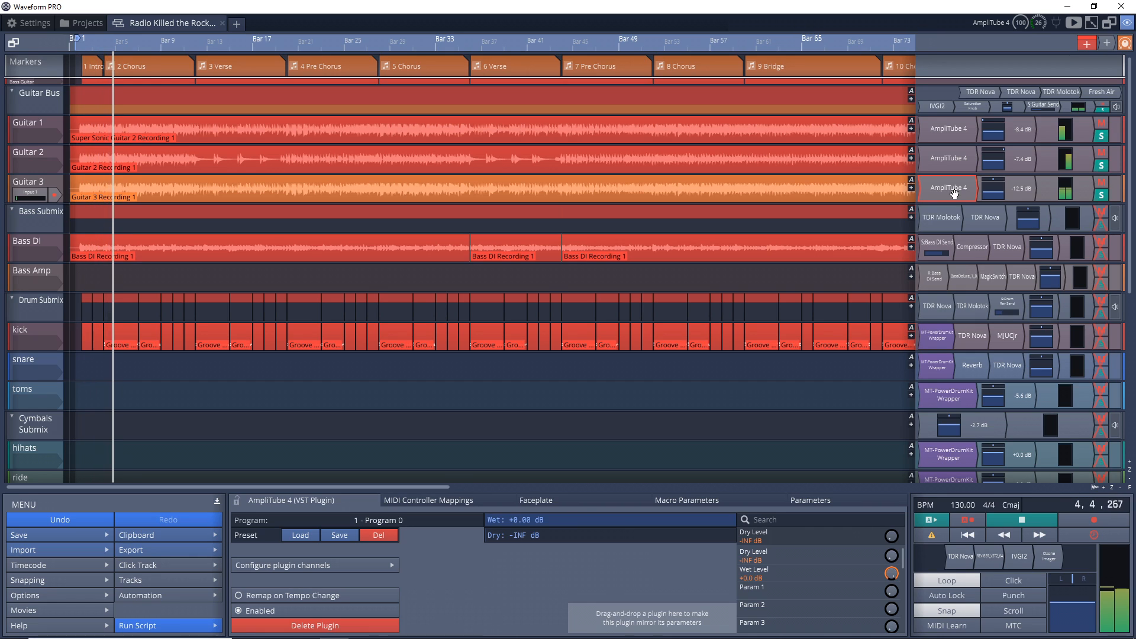
pyautogui.press('space')
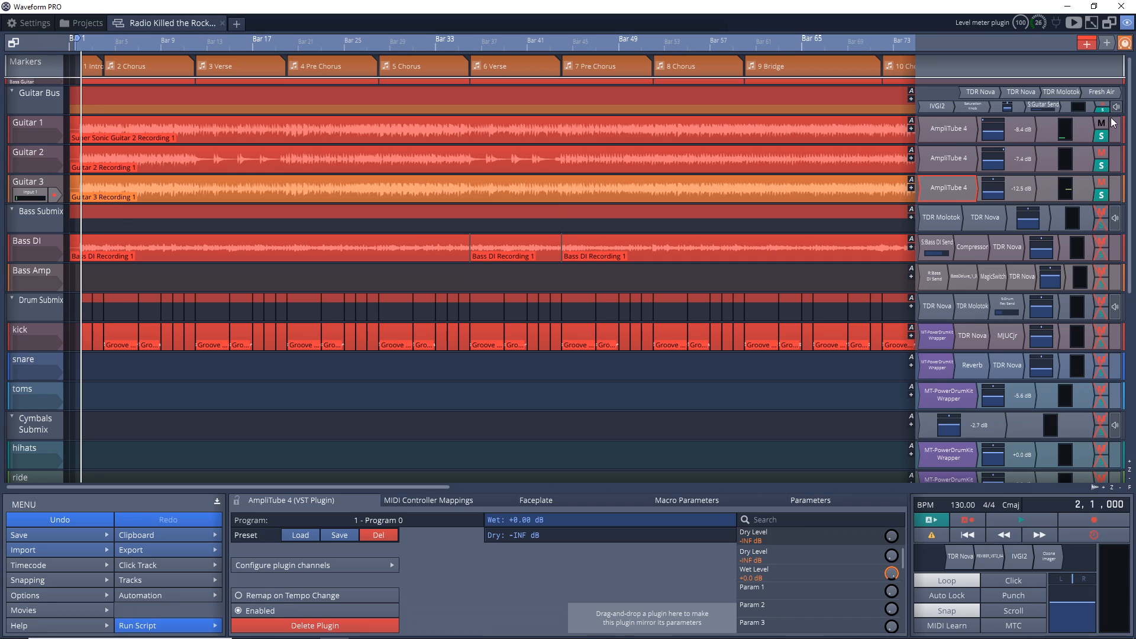
# - Open the first TDR Nova equalizer on the Guitar Bus and play the guitars twice while viewing its spectrum
pyautogui.doubleClick(974, 95)
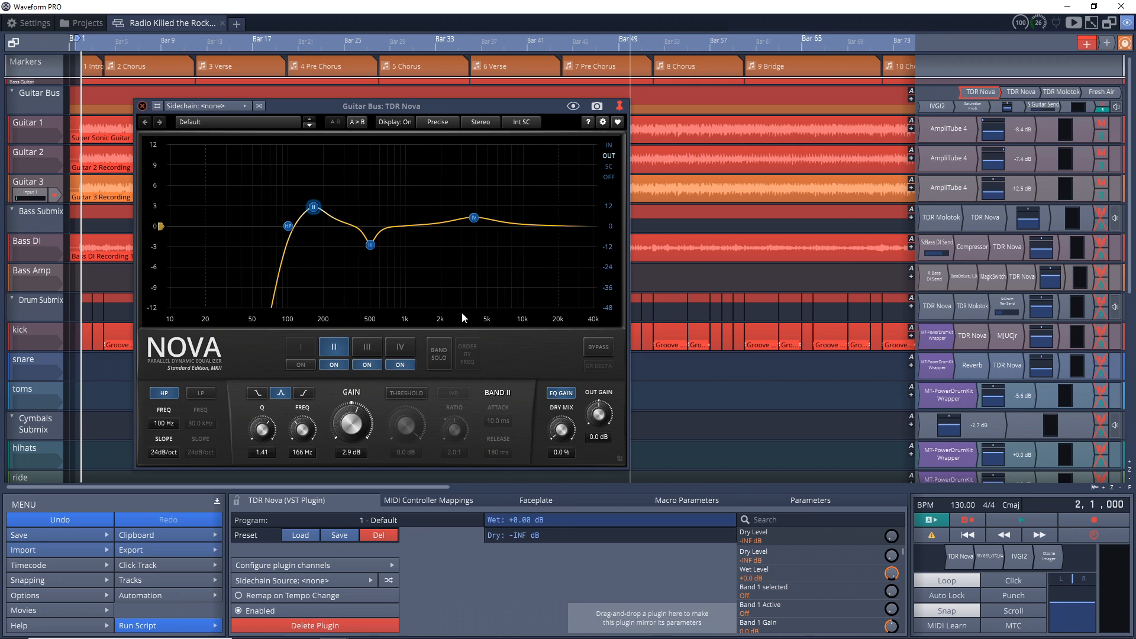
pyautogui.press('space')
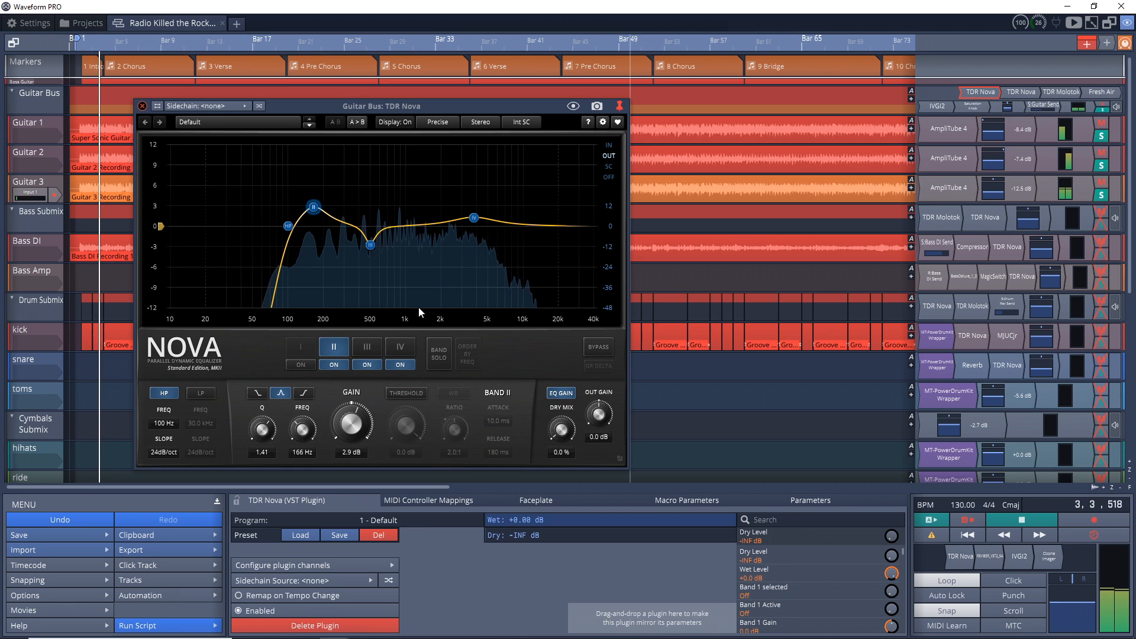
pyautogui.press('space')
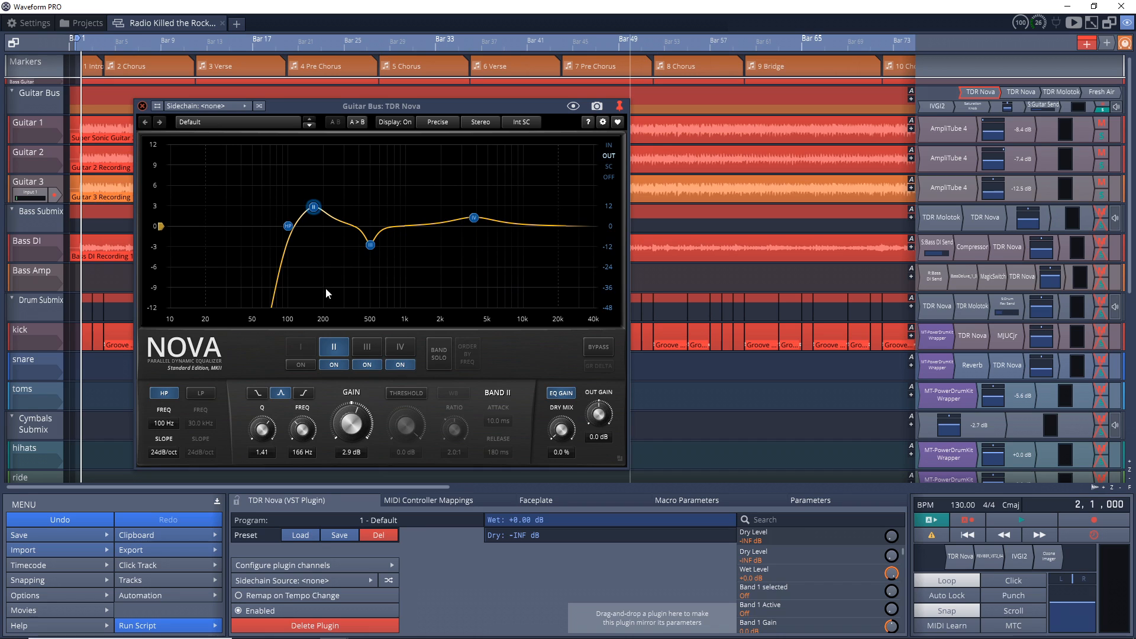
pyautogui.press('space')
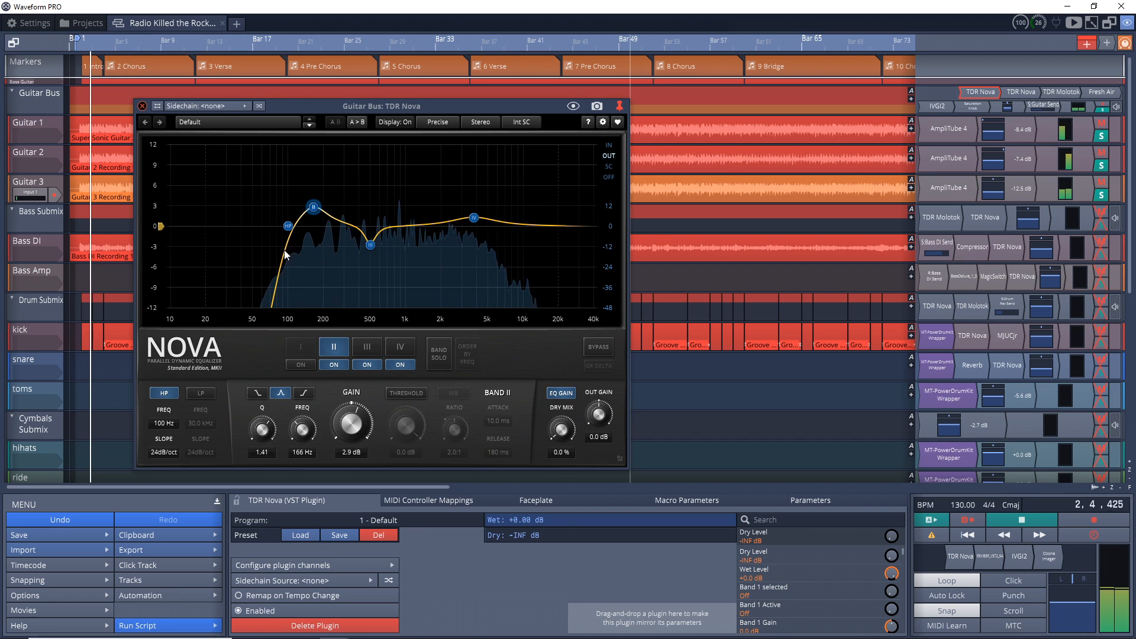
pyautogui.press('space')
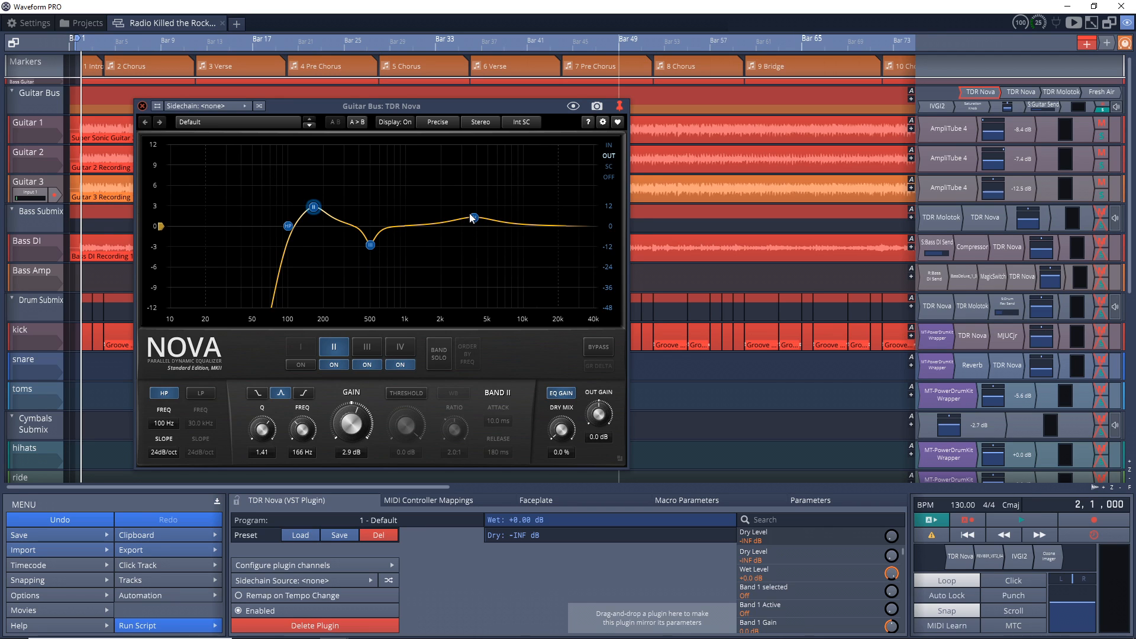
# - Open the second TDR Nova equalizer on the Guitar Bus and examine its EQ curve
pyautogui.doubleClick(1034, 95)
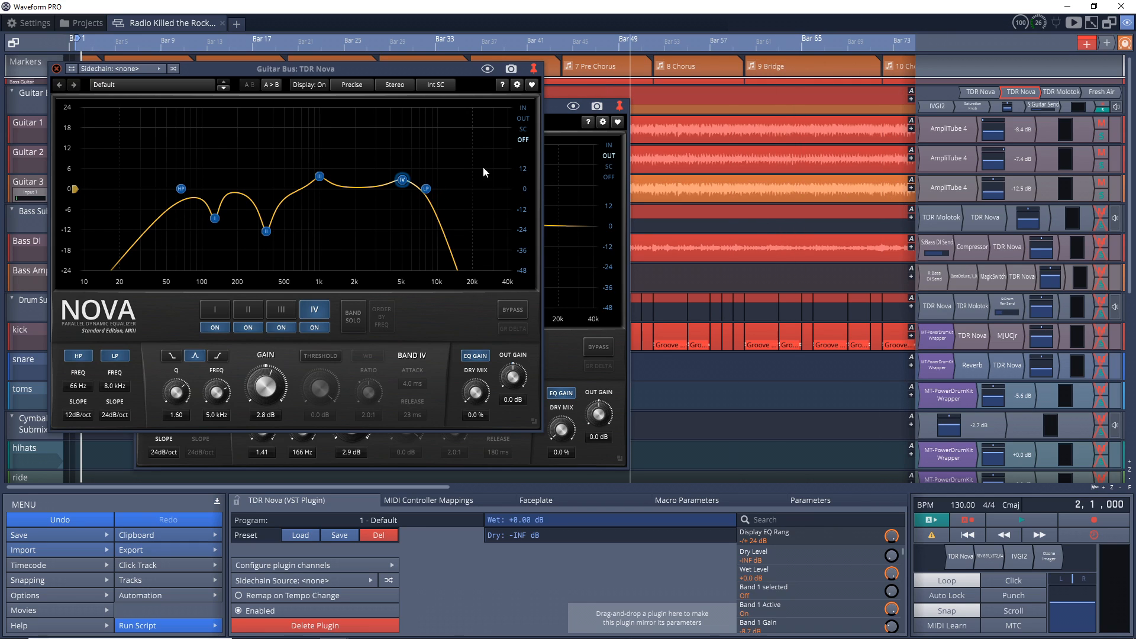
pyautogui.click(973, 92)
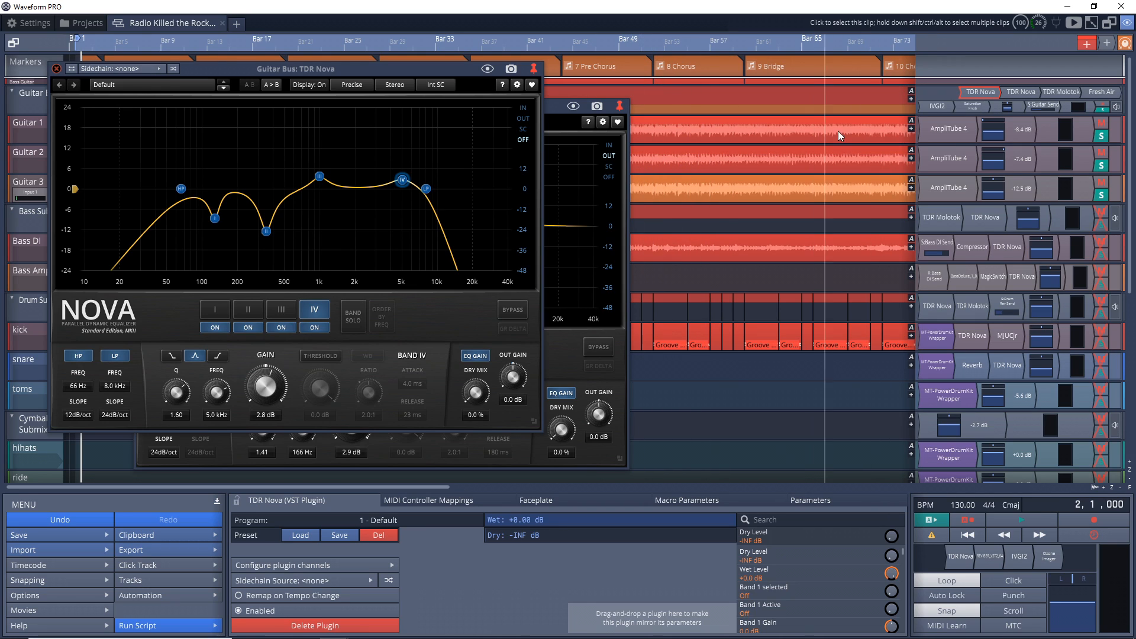
pyautogui.click(1021, 92)
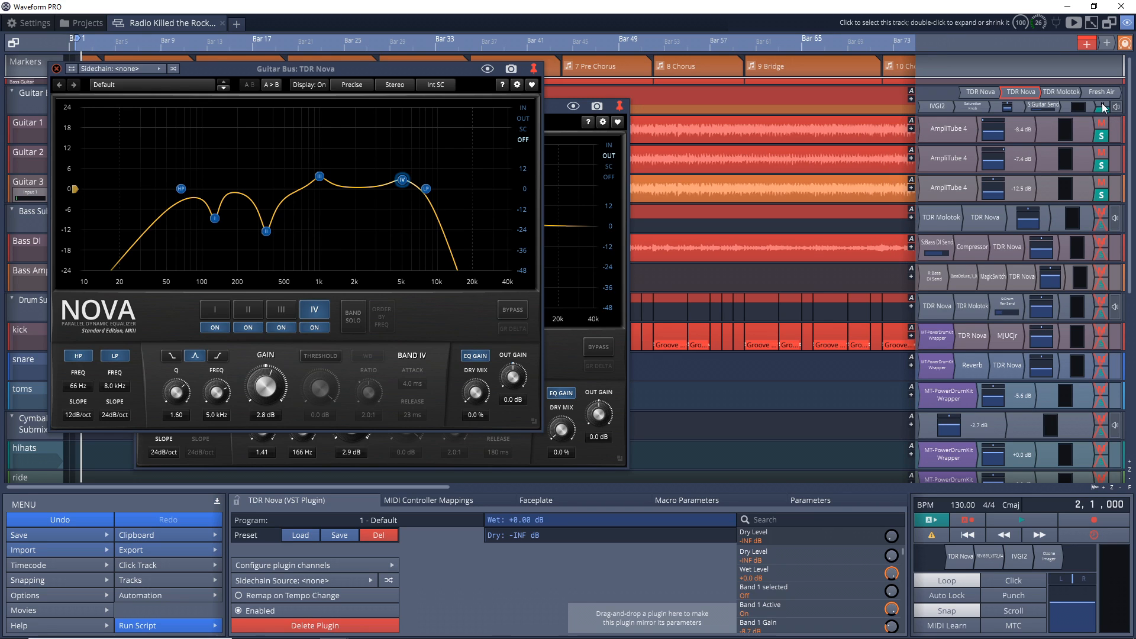
# - Disable the Guitar Bus's second TDR Nova and play the soloed guitars to compare the sound with and without it
pyautogui.rightClick(1044, 94)
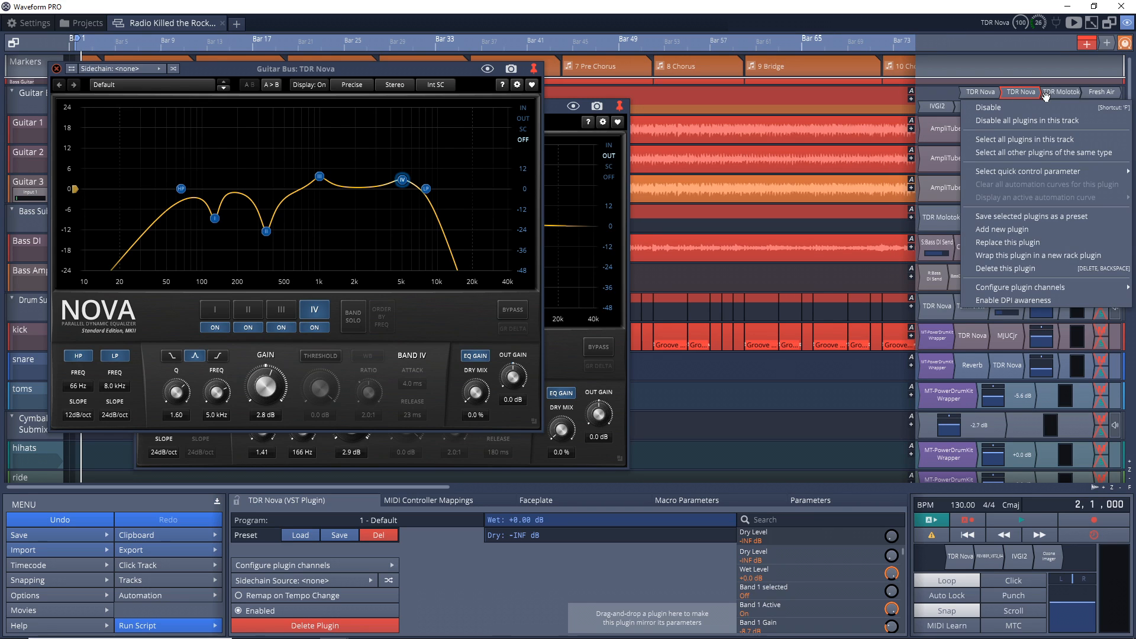
pyautogui.click(1002, 113)
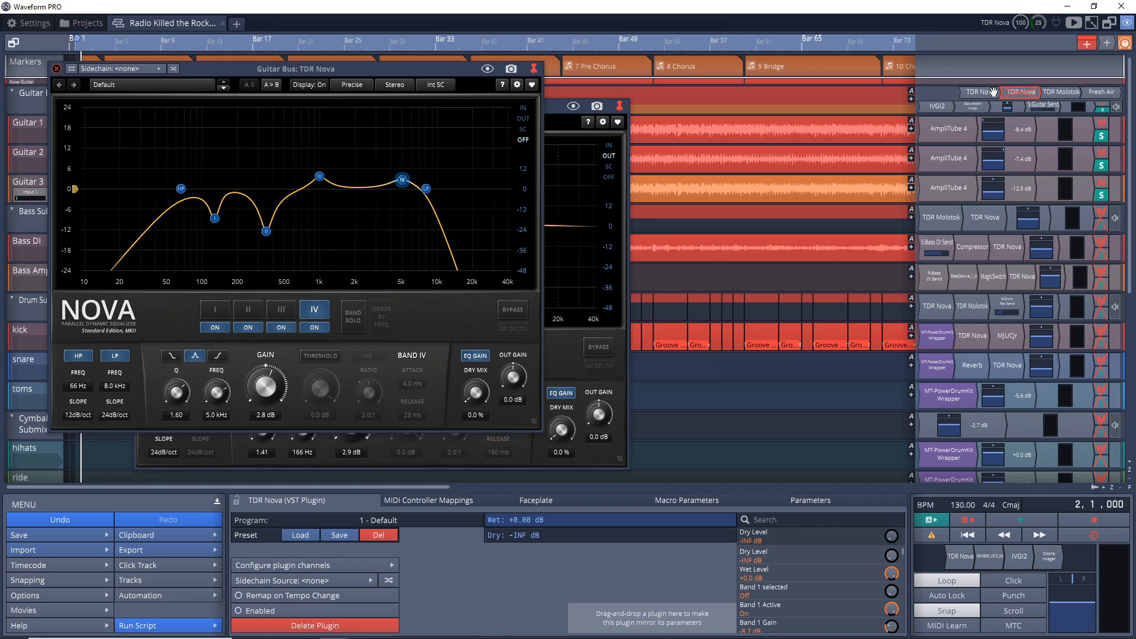
pyautogui.press('space')
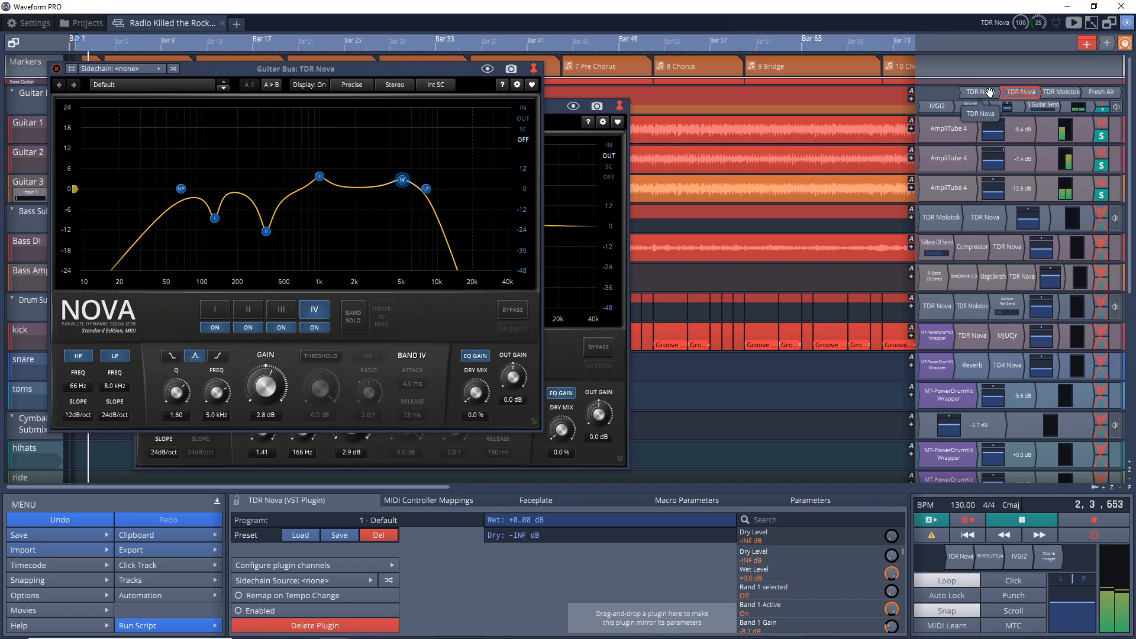
pyautogui.press('space')
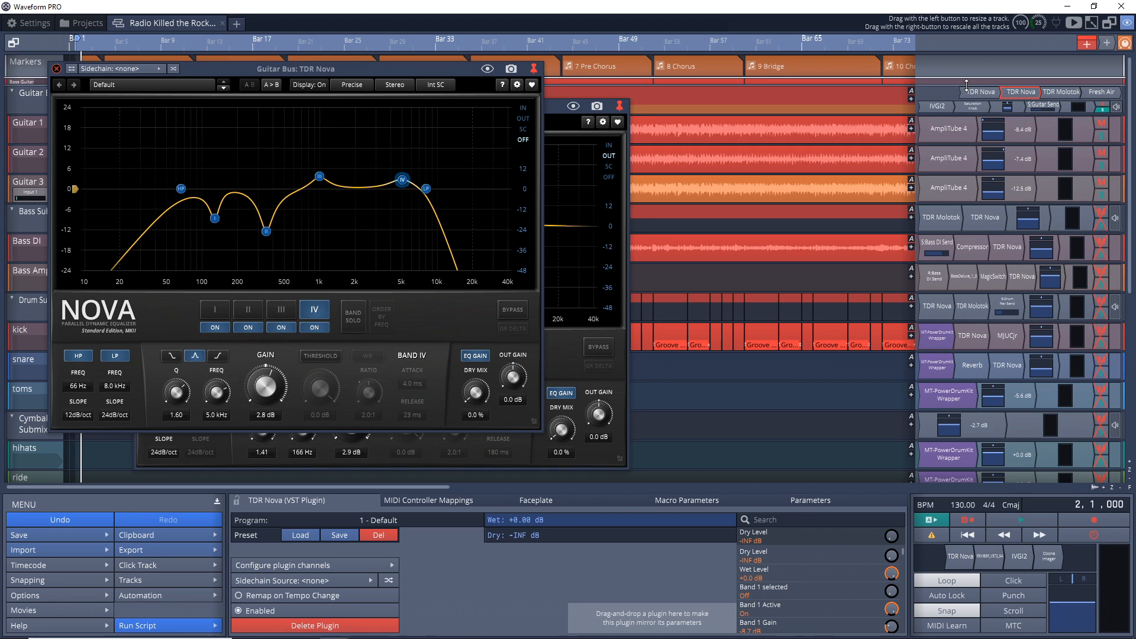
pyautogui.press('space')
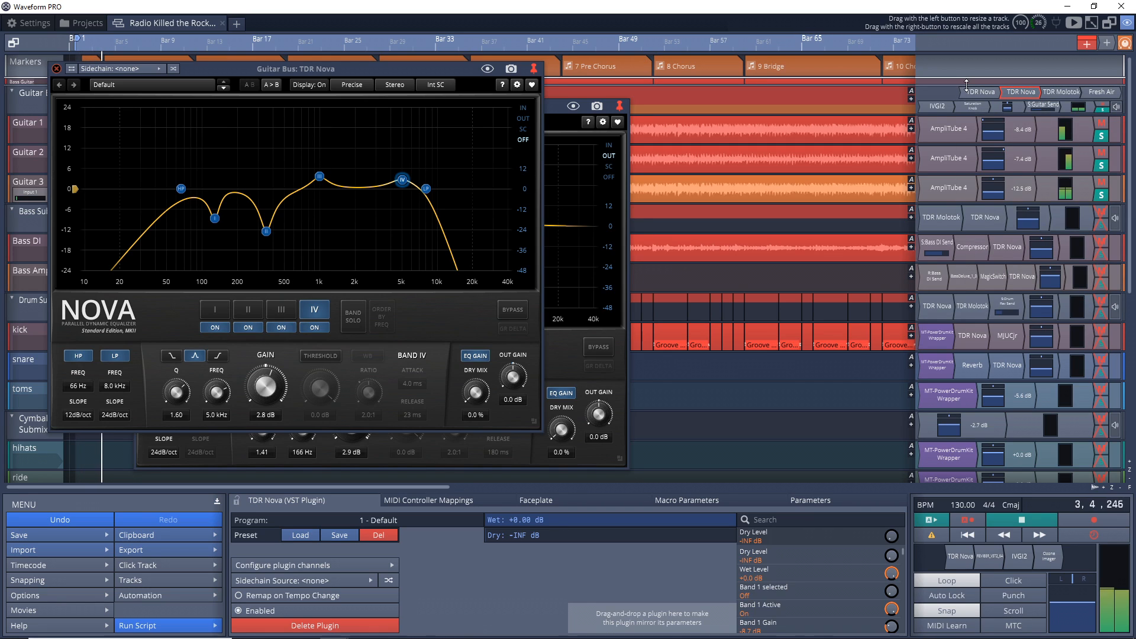
pyautogui.press('space')
# - Open the Guitar Bus's TDR Molotok, Fresh Air and IVGI2 plugins to inspect their settings, moving the IVGI2 window aside
pyautogui.doubleClick(1050, 94)
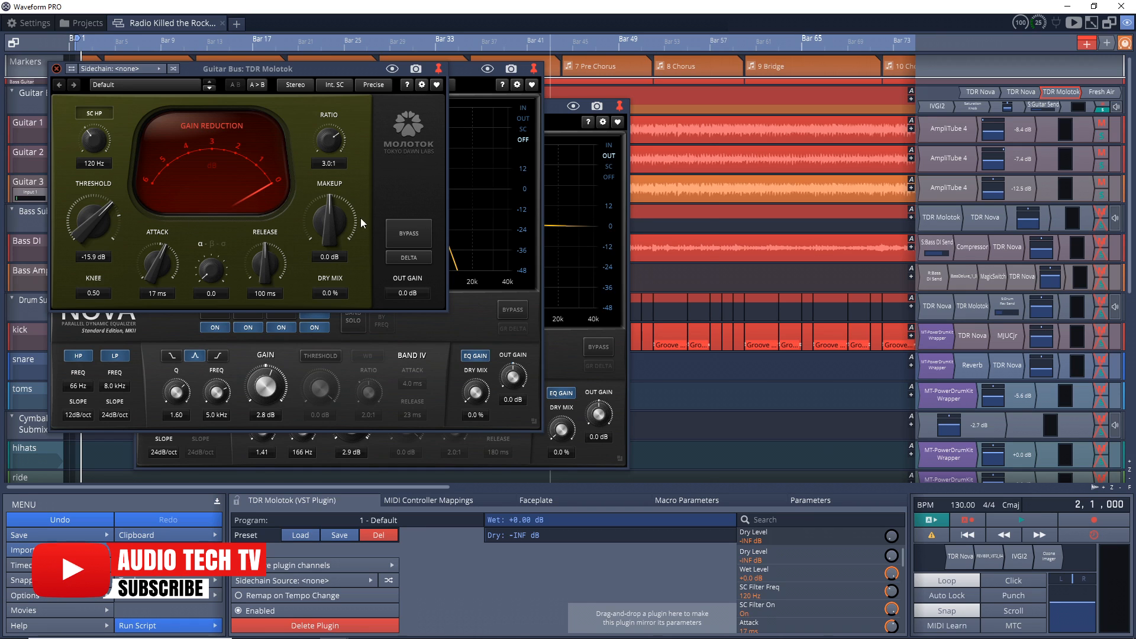
pyautogui.doubleClick(1101, 91)
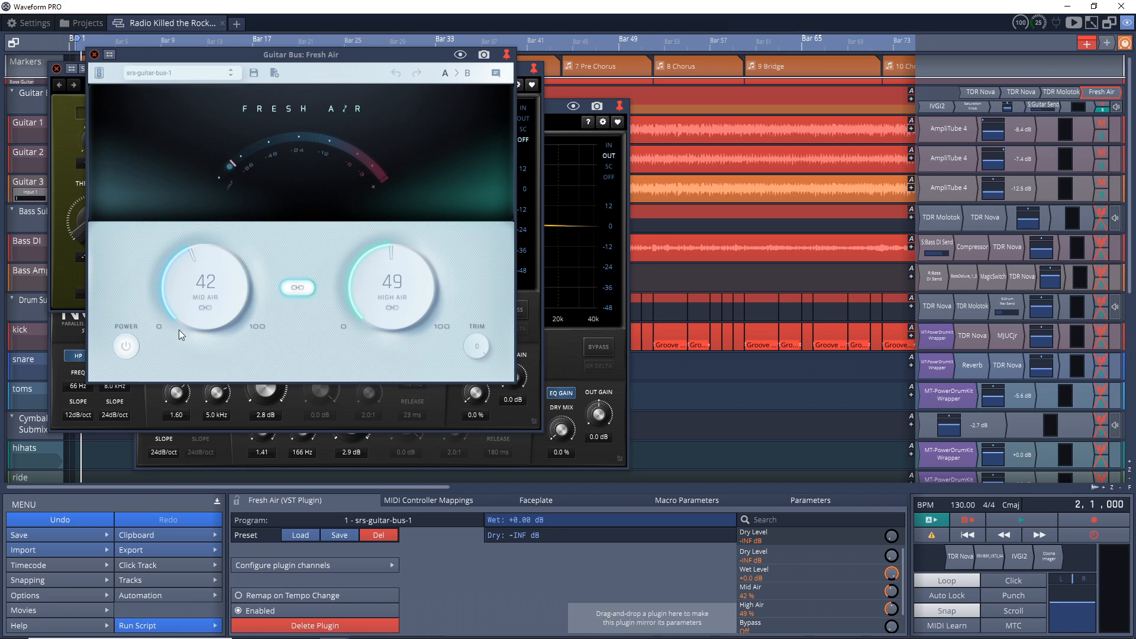
pyautogui.doubleClick(938, 106)
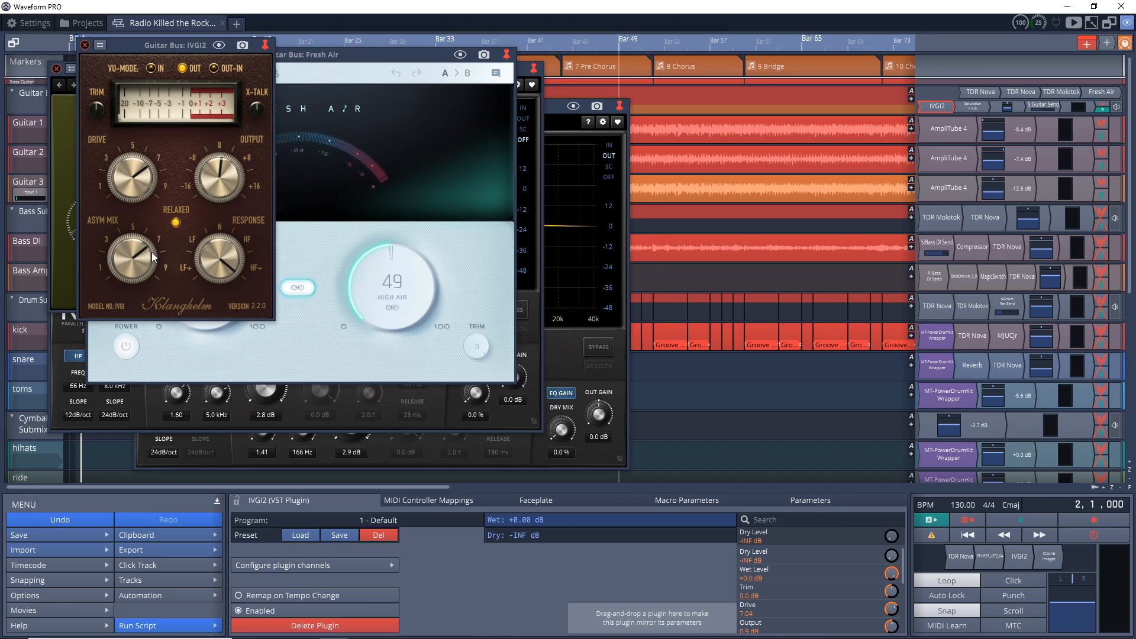
pyautogui.moveTo(187, 47); pyautogui.dragTo(462, 108)
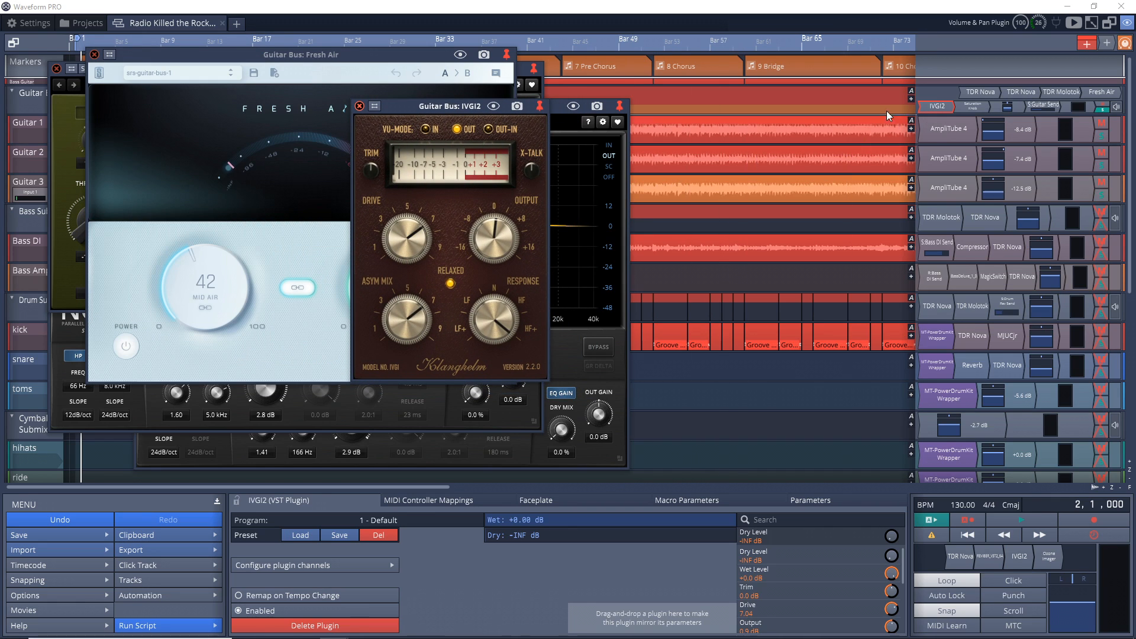
# - Compare the soloed guitars with the Guitar Bus's IVGI2 plugin disabled and re-enabled during playback, and stop playback
pyautogui.rightClick(938, 109)
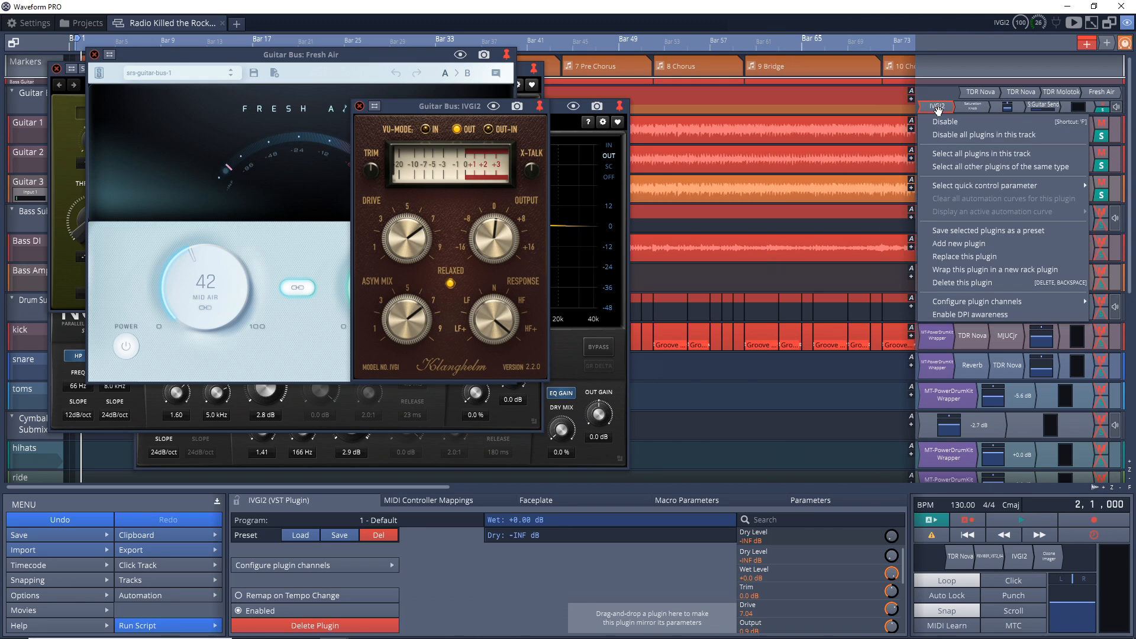
pyautogui.click(957, 123)
pyautogui.click(800, 6)
pyautogui.press('space')
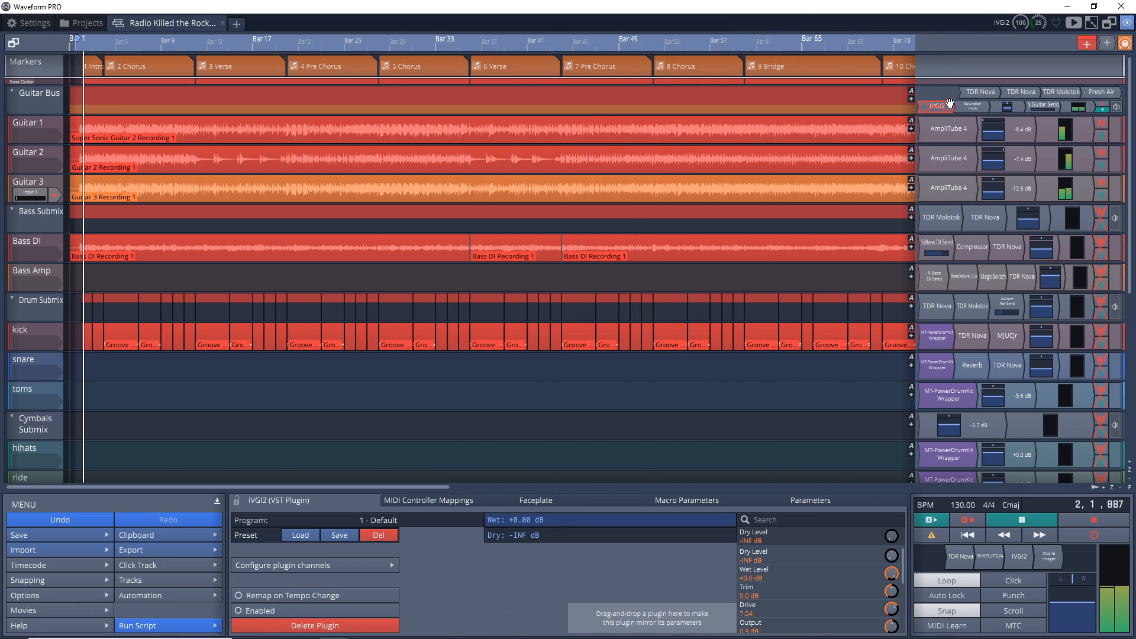
pyautogui.rightClick(940, 108)
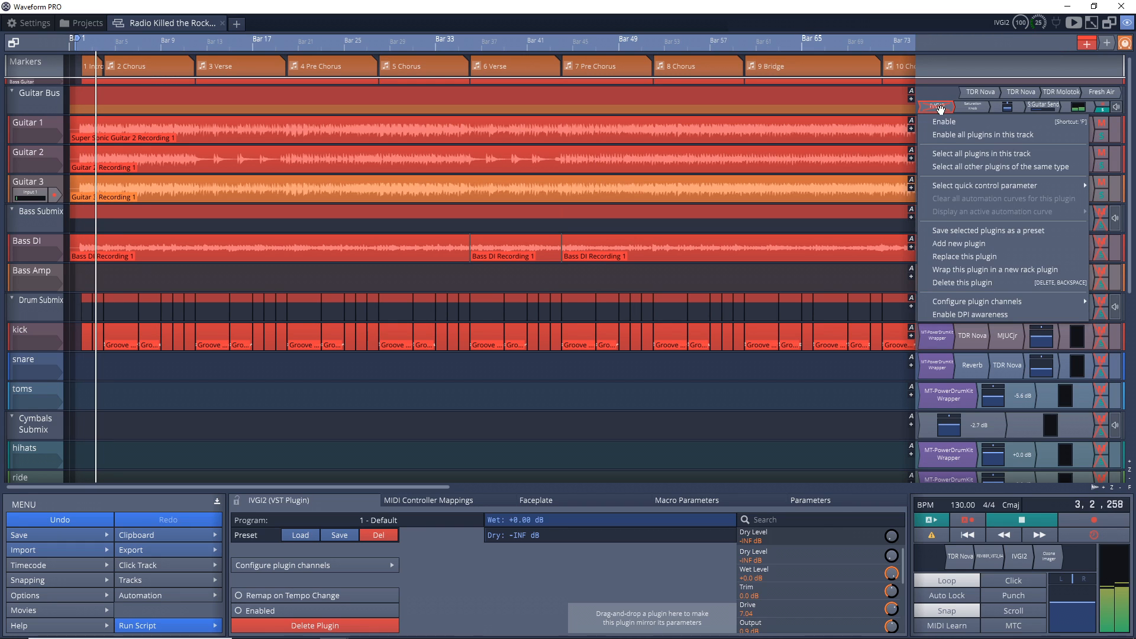
pyautogui.click(961, 125)
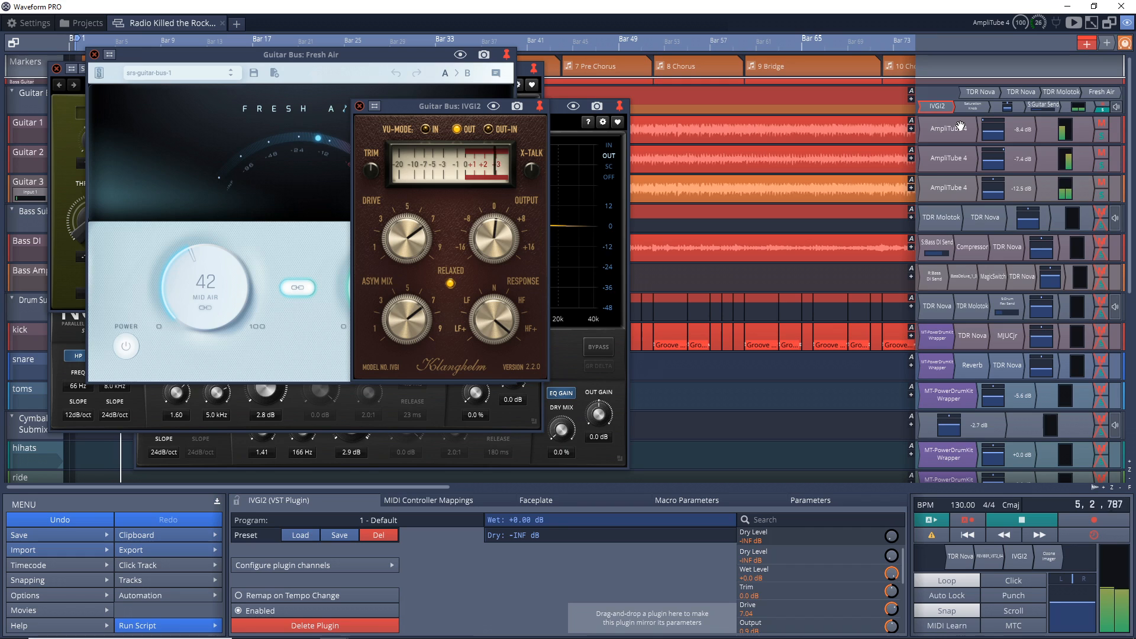
pyautogui.press('space')
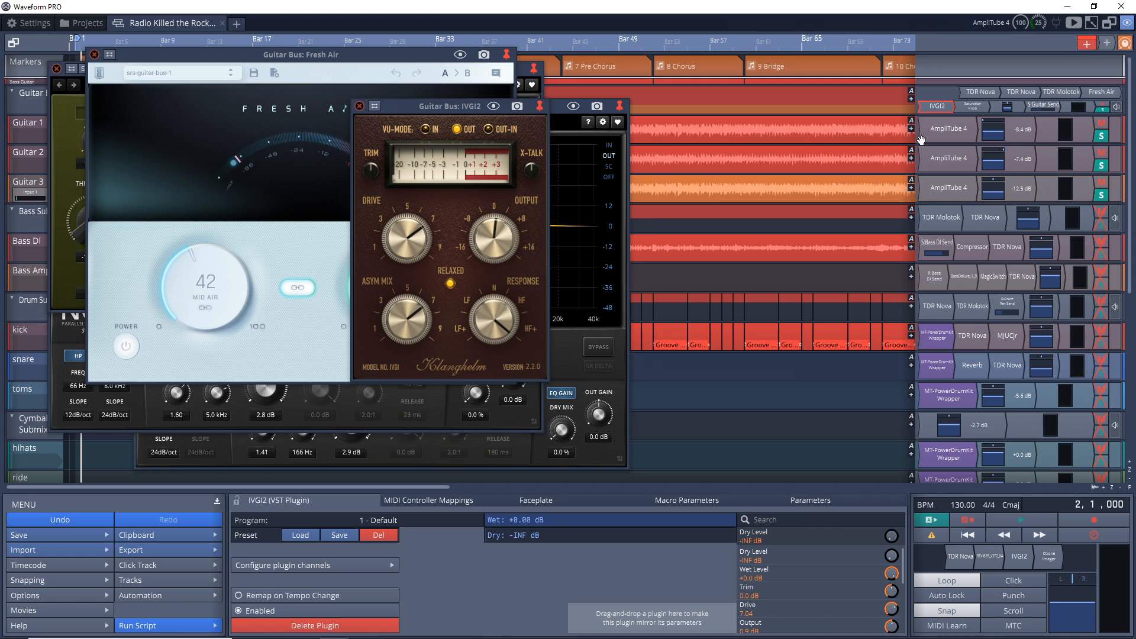
# - Open the Softube Saturation Knob plugin on the Guitar Bus to view its settings
pyautogui.doubleClick(974, 106)
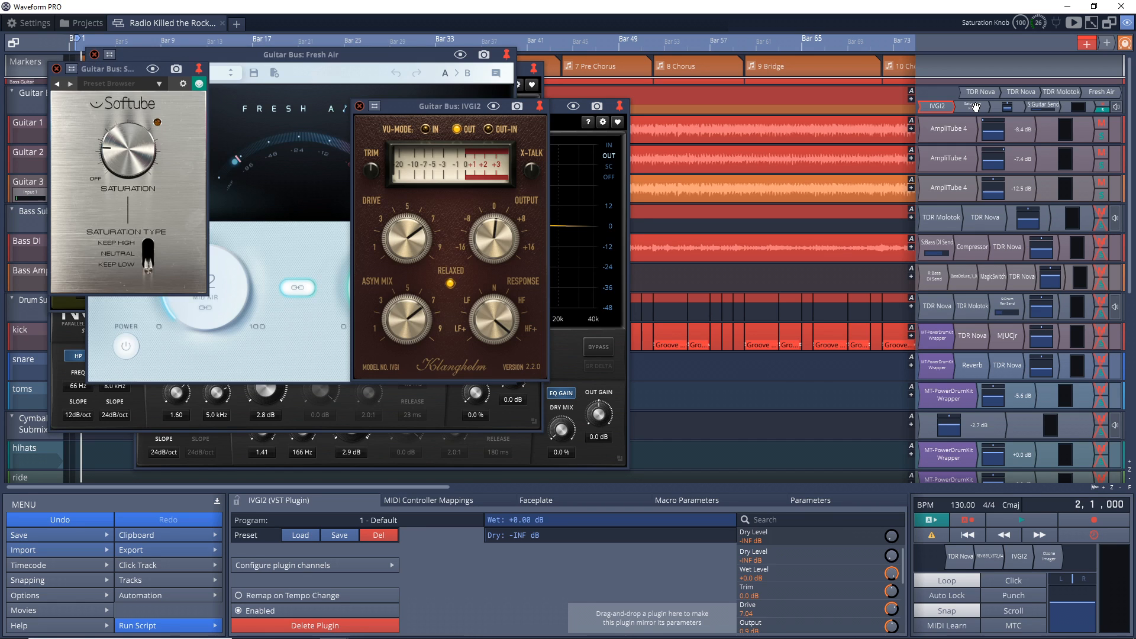
# - Compare the soloed guitars with the Guitar Bus's Saturation Knob disabled and re-enabled during playback, moving its window aside and stopping playback
pyautogui.moveTo(118, 69); pyautogui.dragTo(668, 129)
pyautogui.press('space')
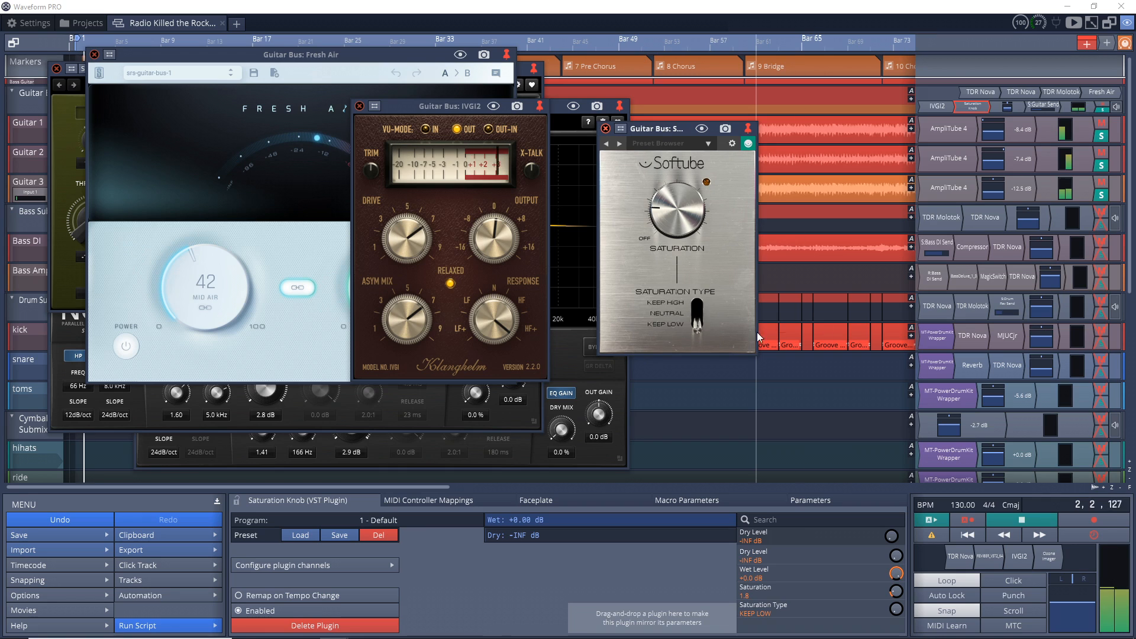
pyautogui.rightClick(974, 112)
pyautogui.click(979, 121)
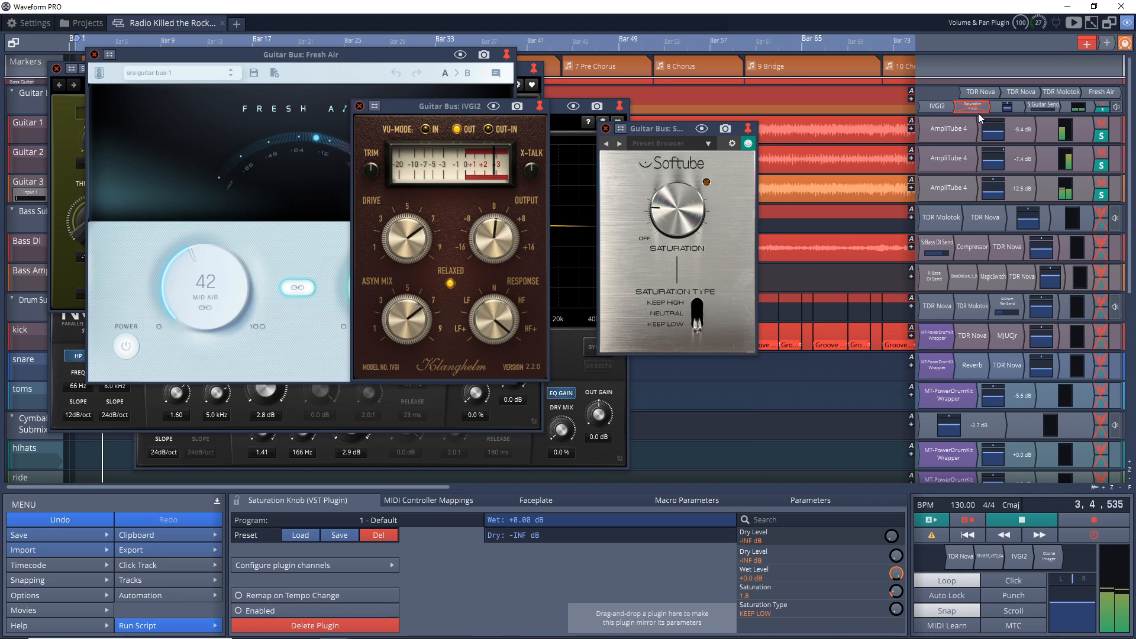
pyautogui.rightClick(978, 113)
pyautogui.click(980, 122)
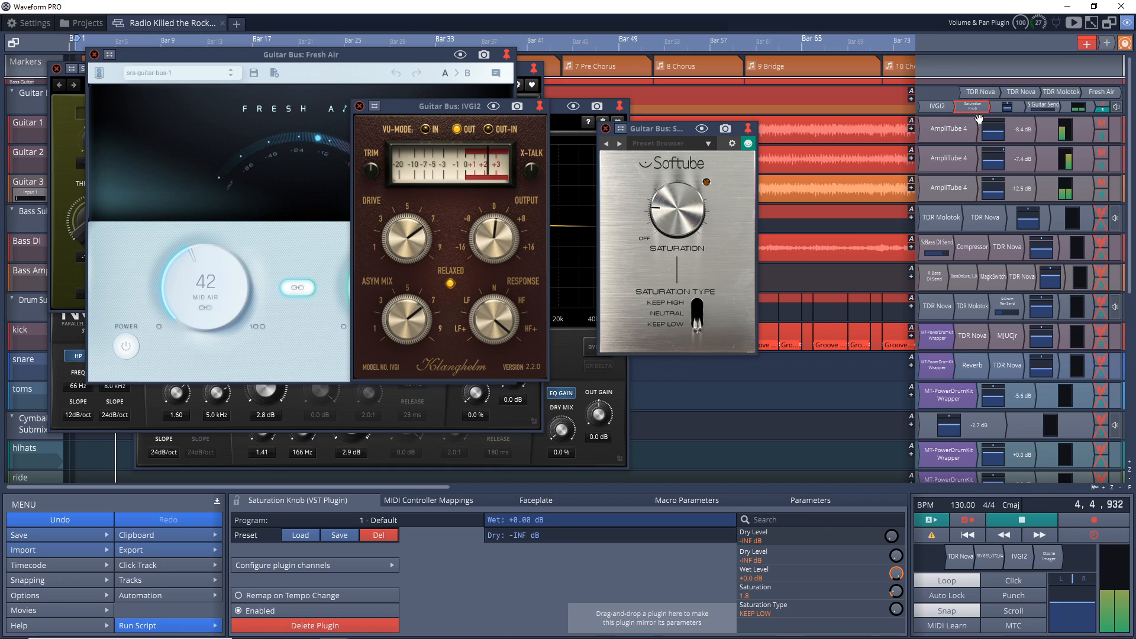
pyautogui.press('space')
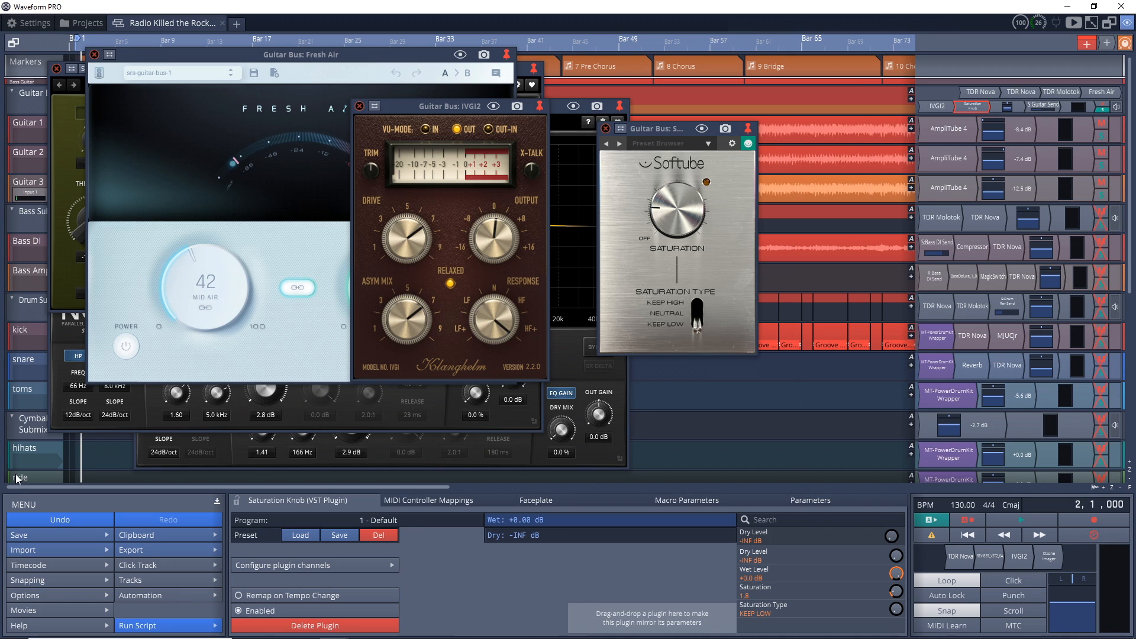
# - Solo the Reverb Send track, play the song to audition the reverb, and stop playback
pyautogui.scroll(-3, 23, 449)
pyautogui.scroll(-4, 23, 449)
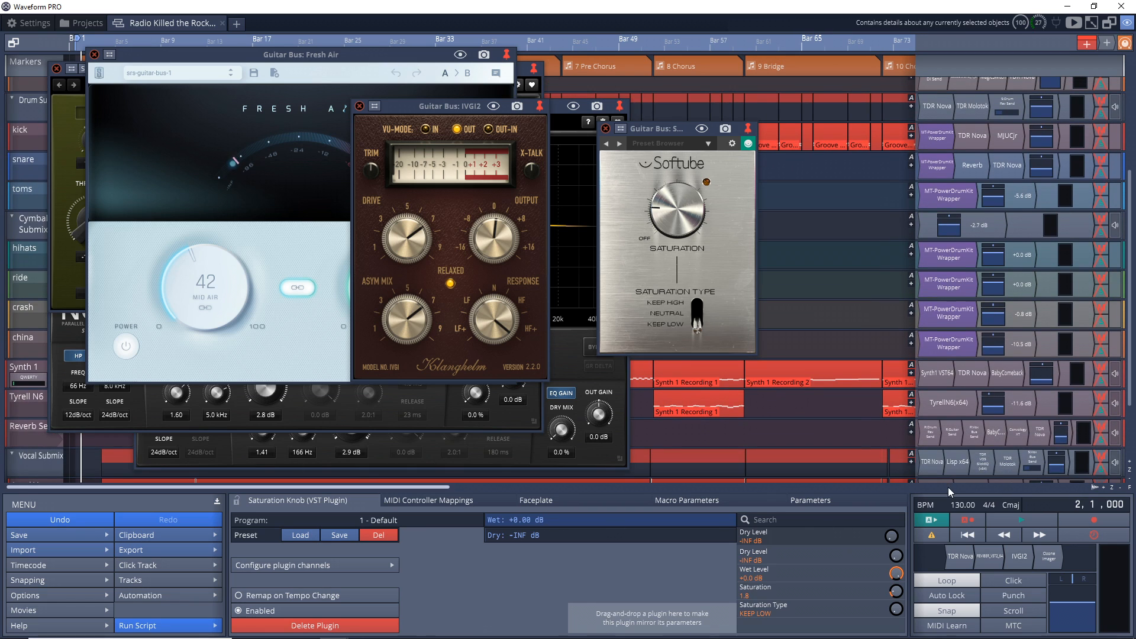
pyautogui.click(1101, 443)
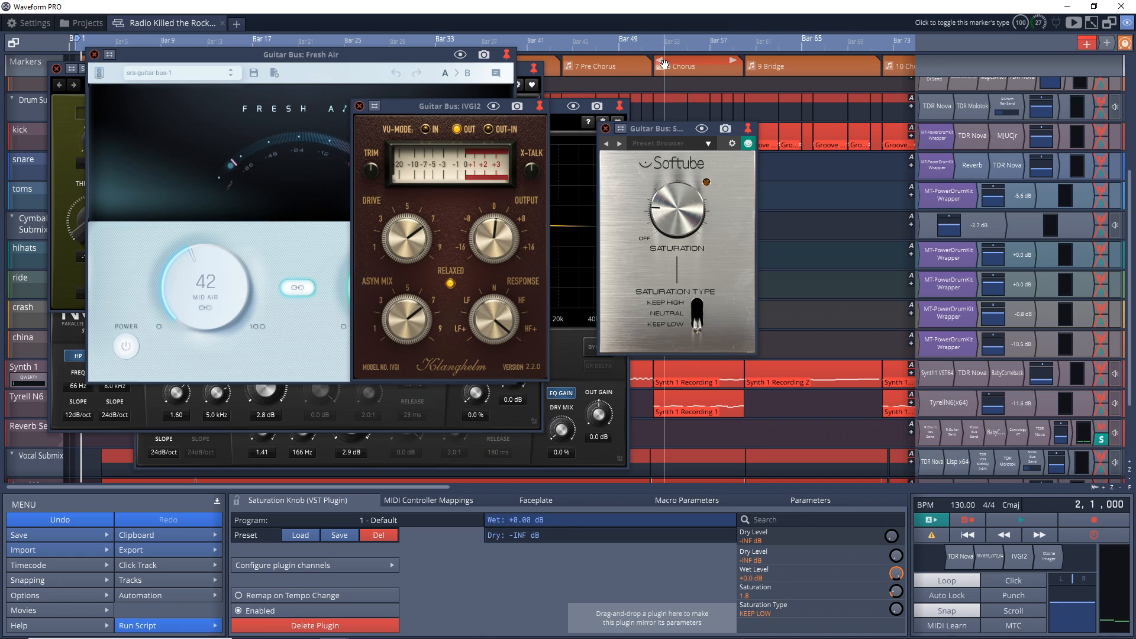
pyautogui.press('space')
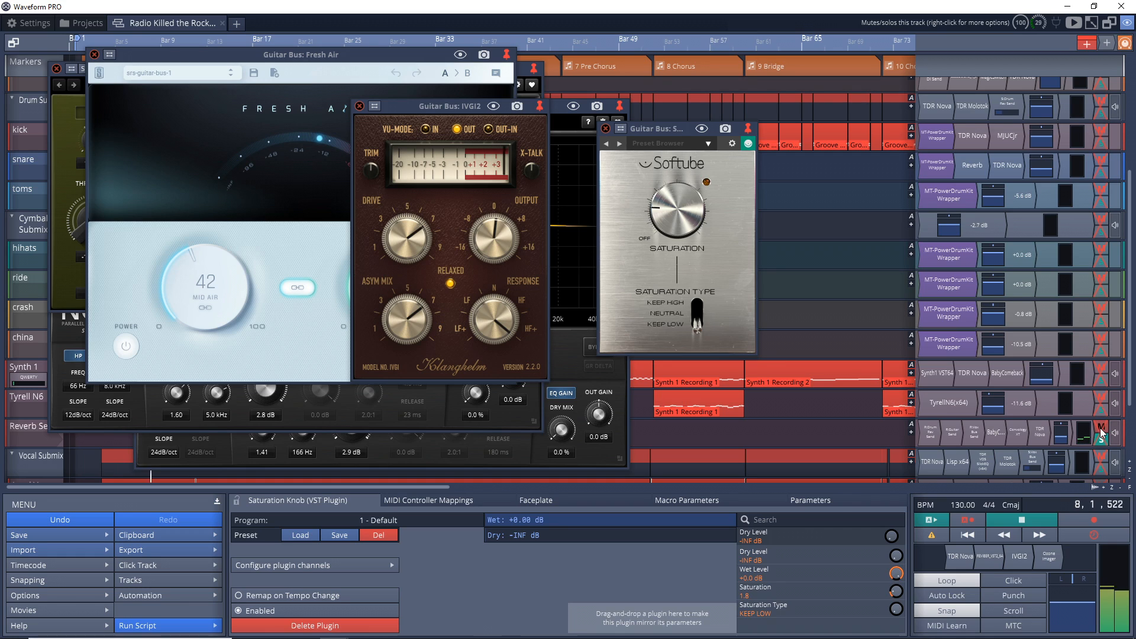
pyautogui.press('space')
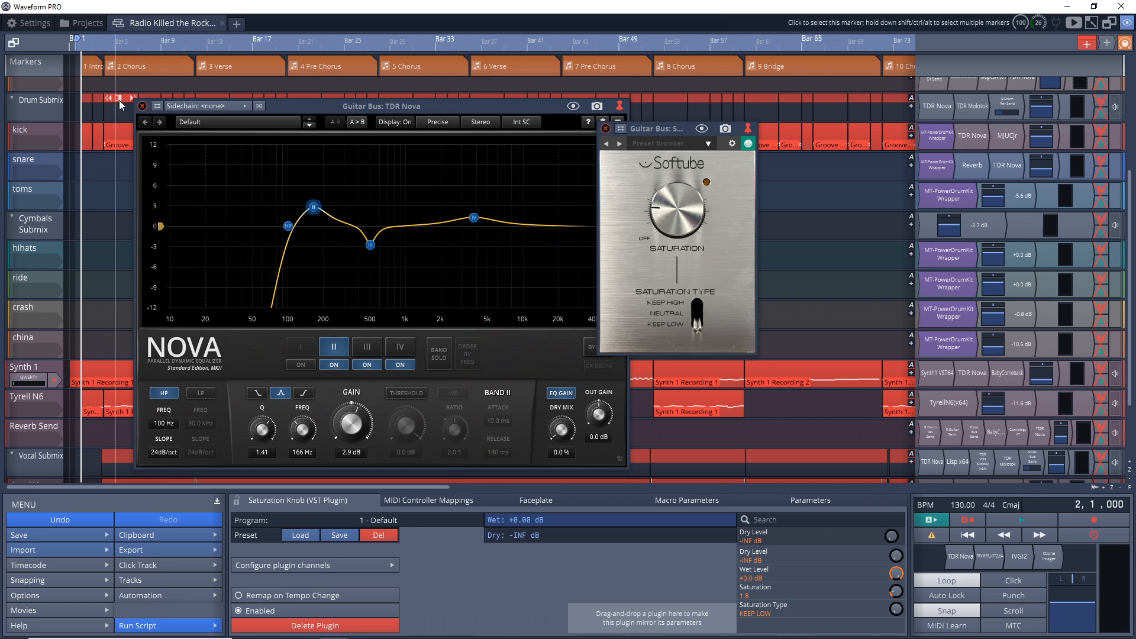
# - Close the remaining Guitar Bus TDR Nova and Saturation Knob windows and return to the Guitar Bus tracks
pyautogui.click(143, 106)
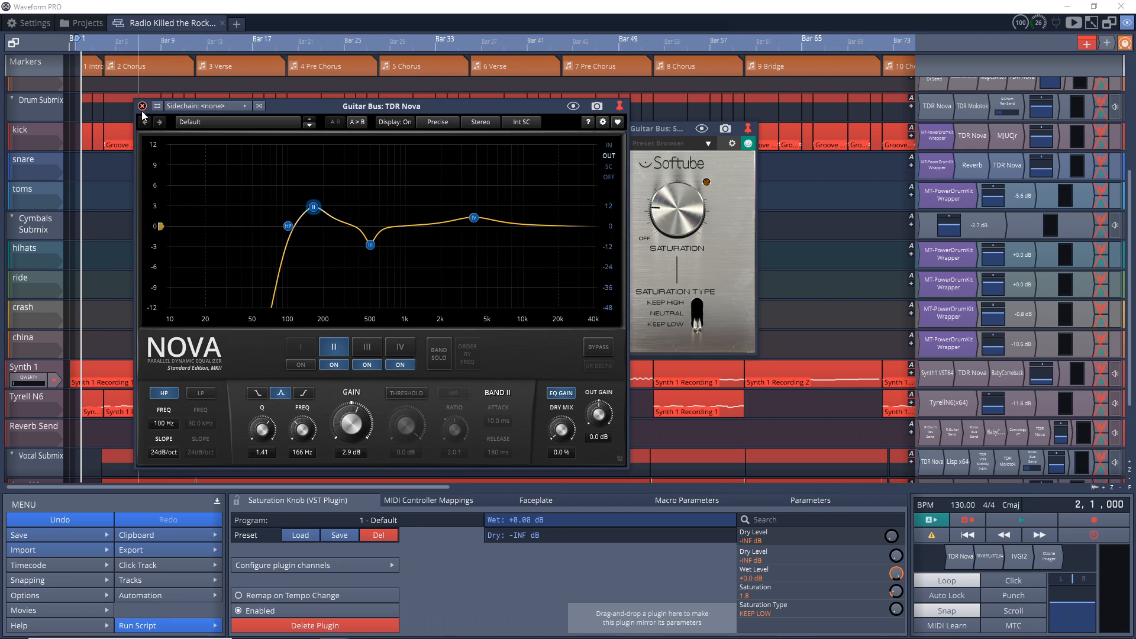
pyautogui.click(605, 129)
pyautogui.scroll(5, 356, 237)
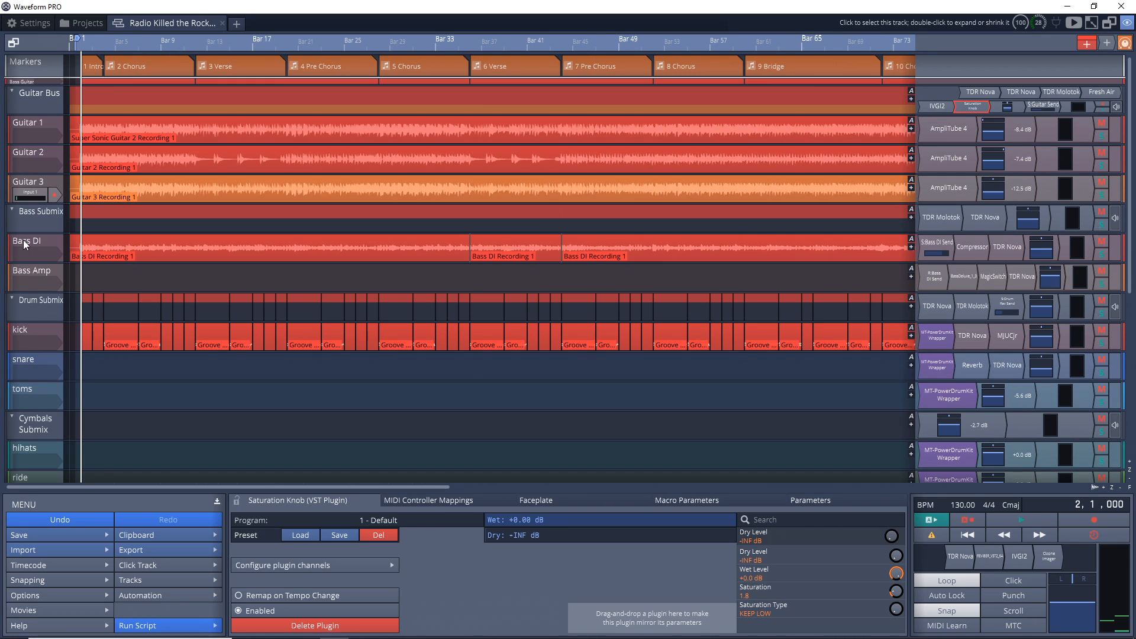
# - Collapse the Guitar Bus submix and solo the Bass Submix
pyautogui.click(11, 91)
pyautogui.click(24, 116)
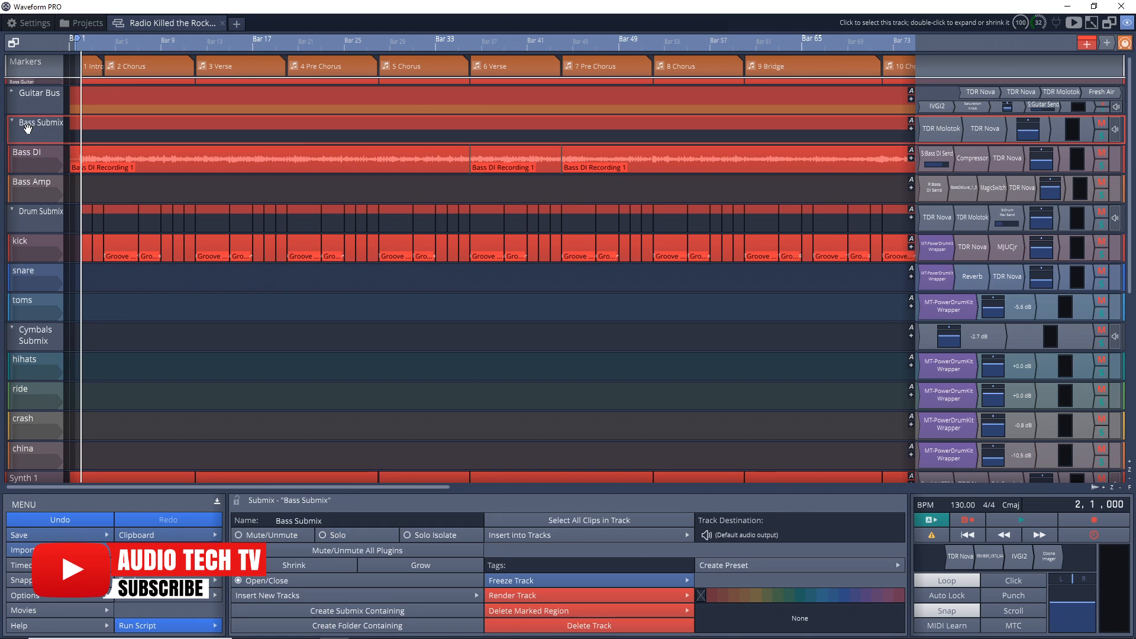
pyautogui.press('s')
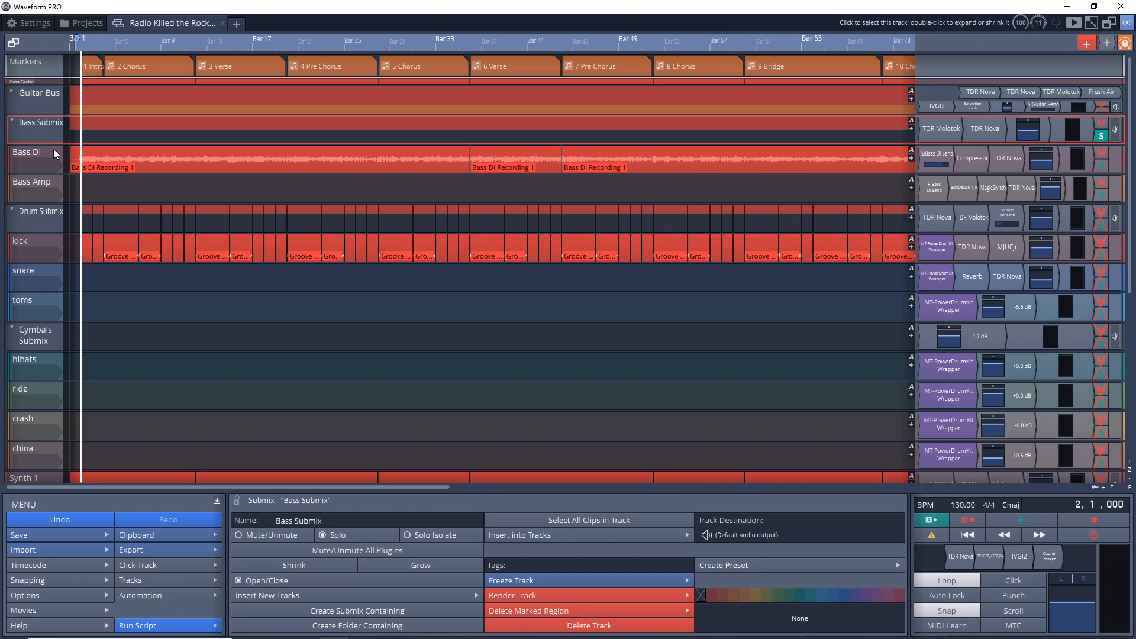
# - Inspect the Compressor settings on the Bass DI track and close the plugin
pyautogui.click(53, 148)
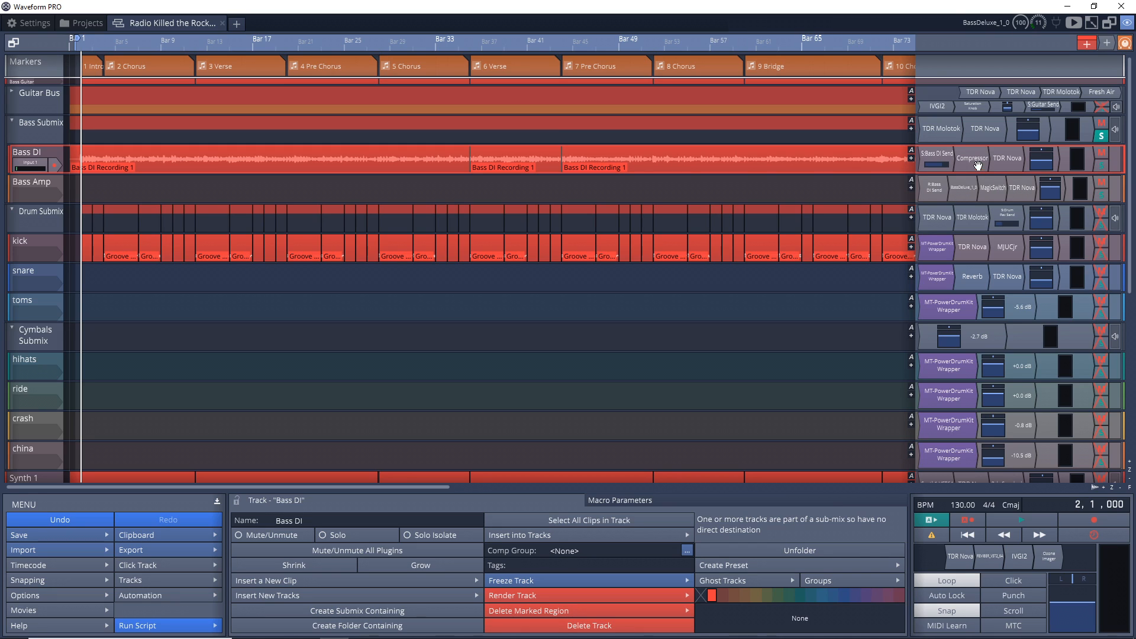
pyautogui.doubleClick(973, 158)
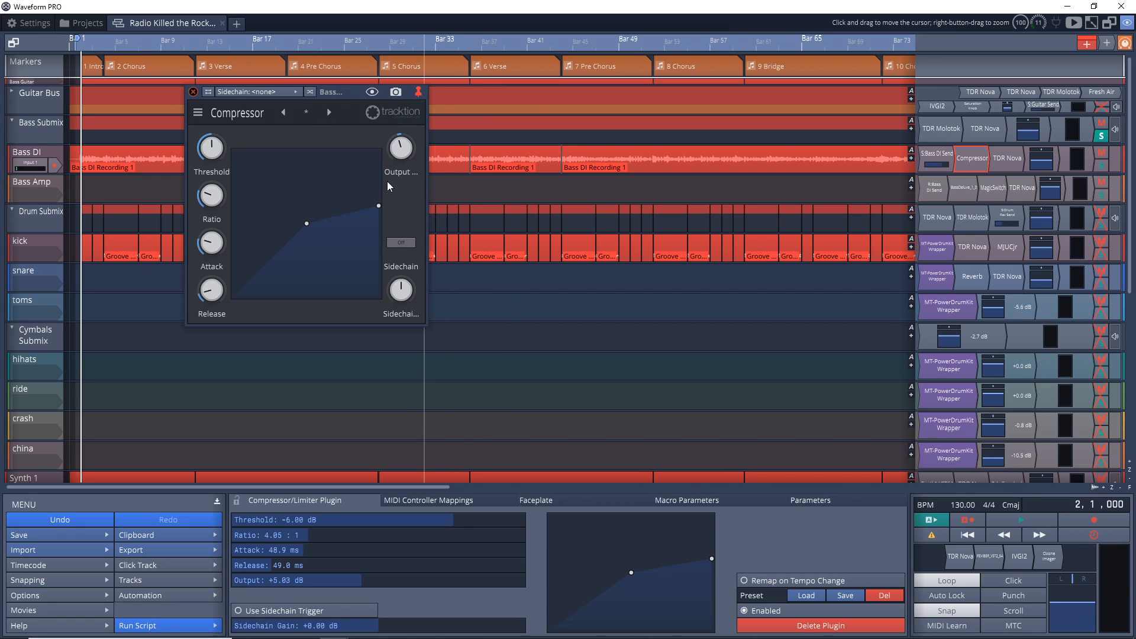
pyautogui.click(193, 92)
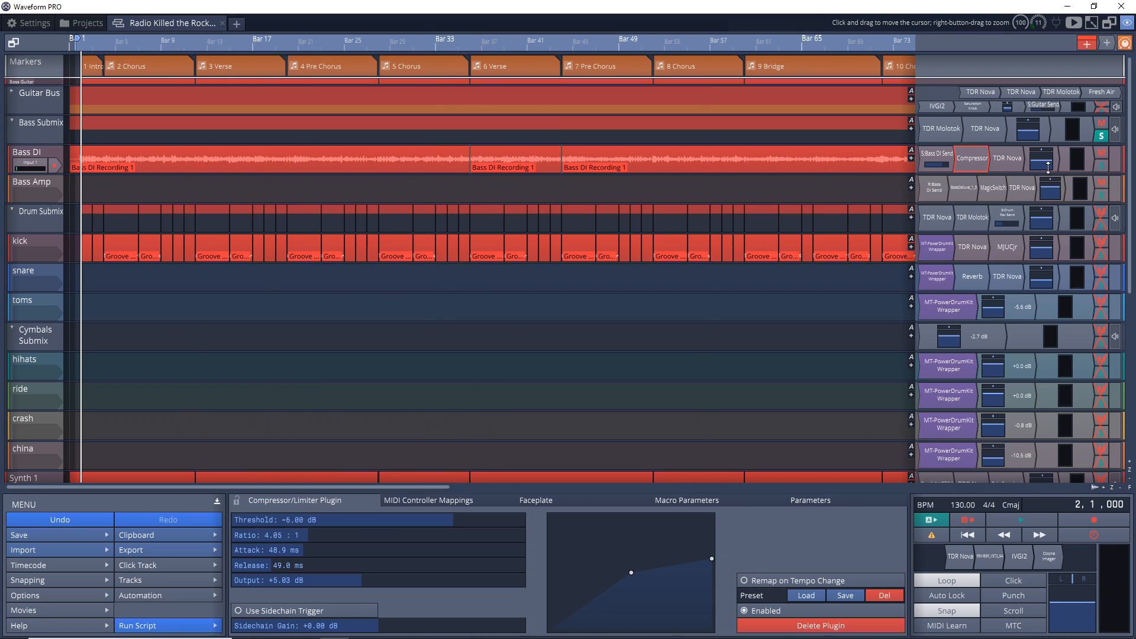
# - Open the Bass DI track's TDR Nova and play the bass with the Bass Amp muted, stopping playback when finished
pyautogui.doubleClick(1014, 158)
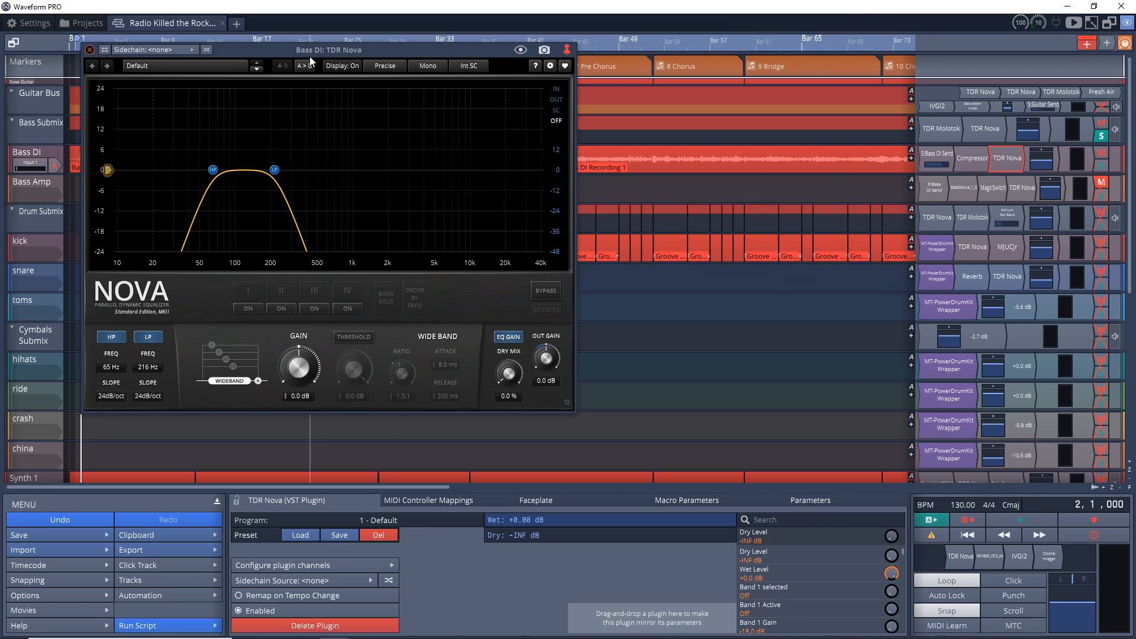
pyautogui.press('space')
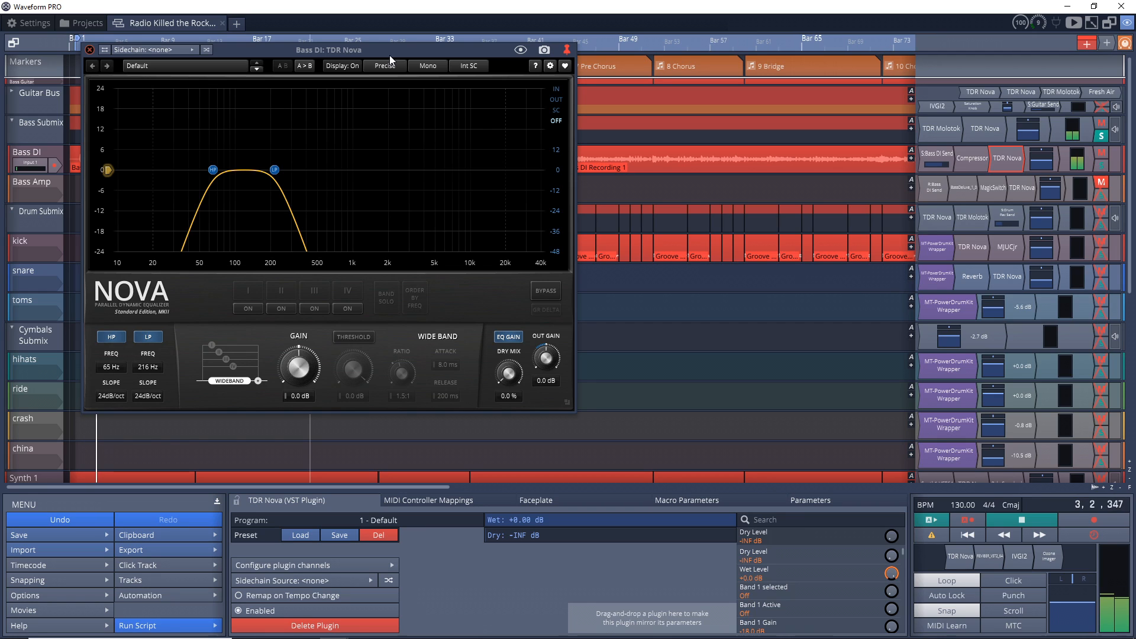
pyautogui.press('space')
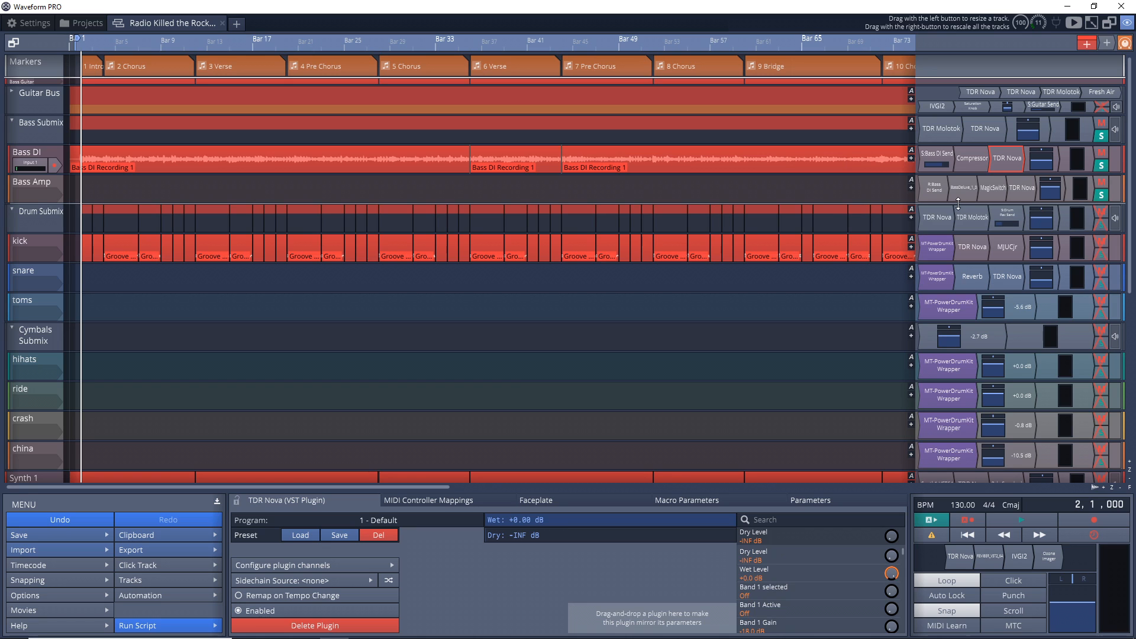
# - Open the Bass Amp's BassDeluxe plugin, hide its pedalboard, and check the track's R:Bass DI Send return plugin
pyautogui.doubleClick(964, 188)
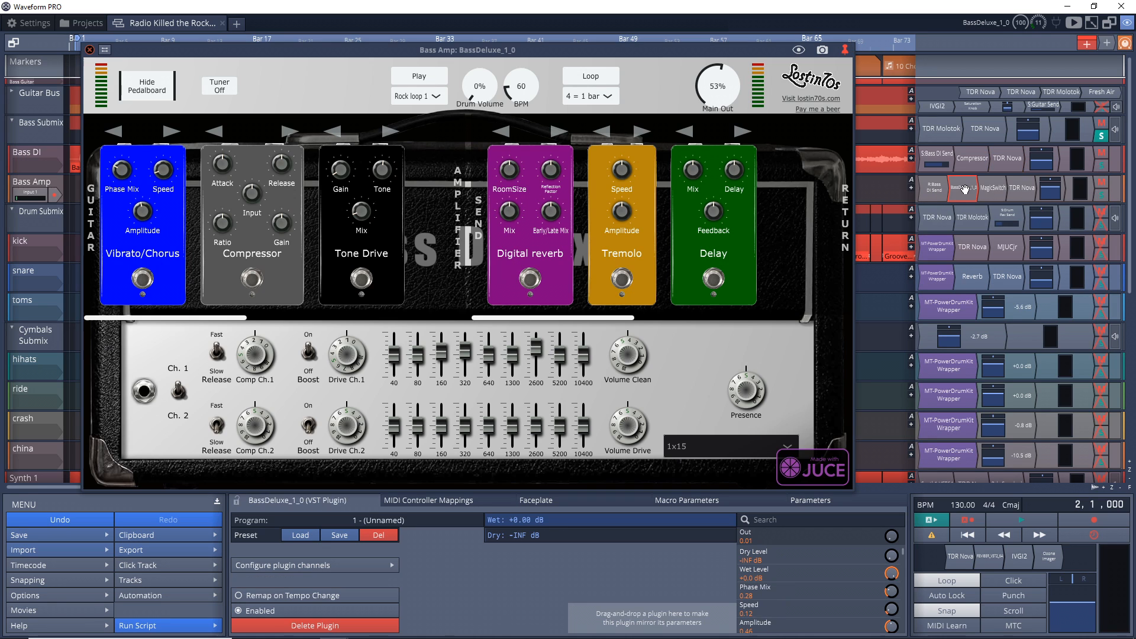
pyautogui.click(139, 90)
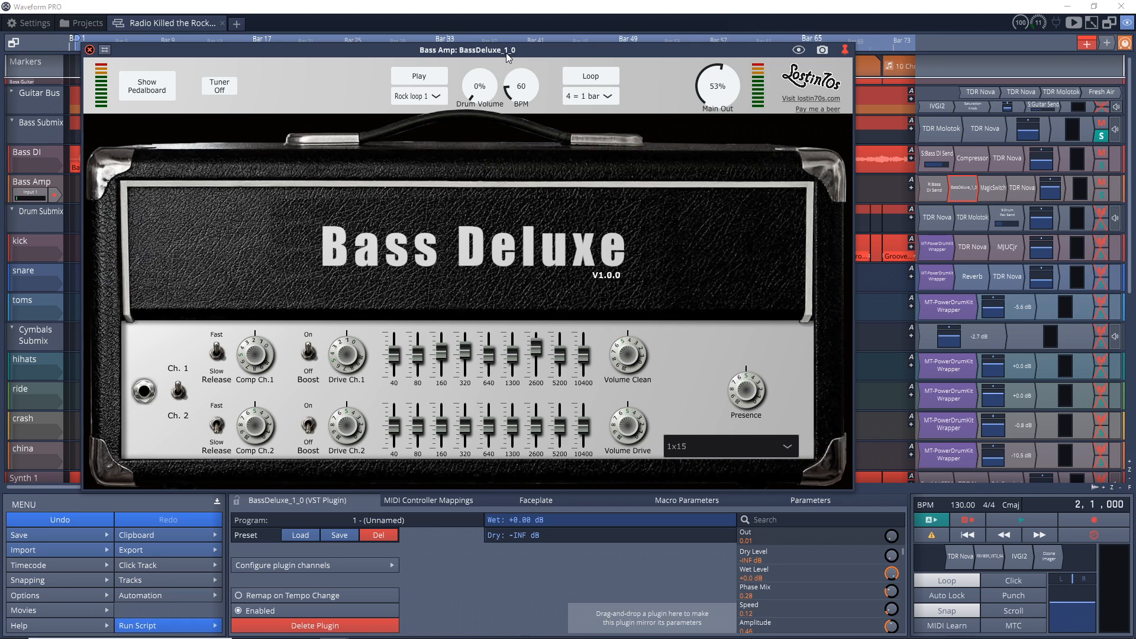
pyautogui.doubleClick(934, 188)
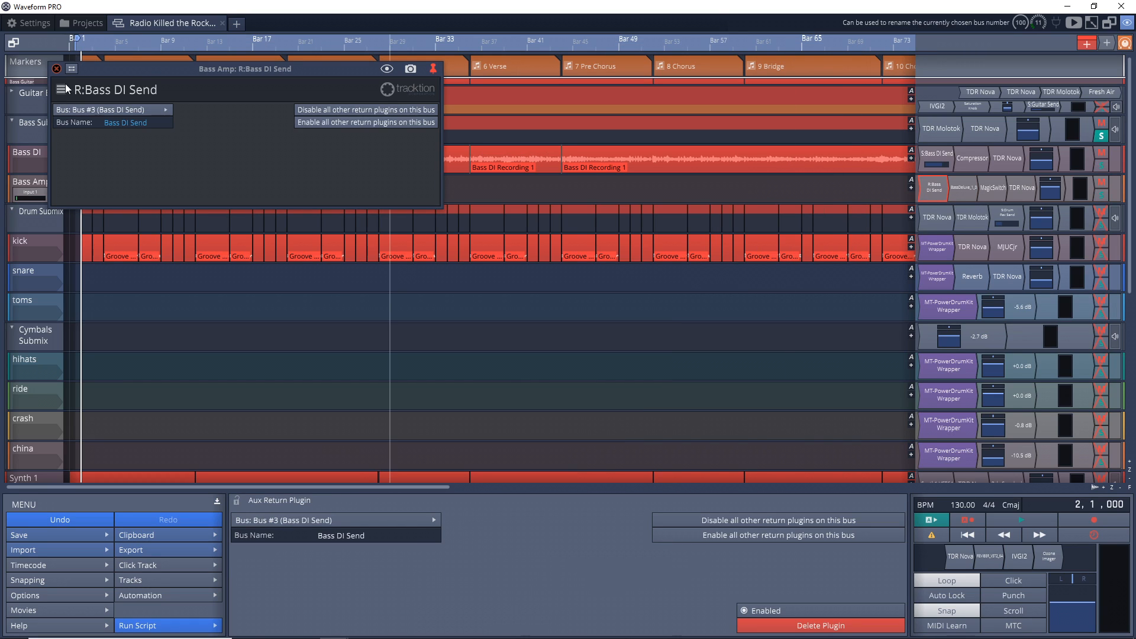
pyautogui.click(56, 69)
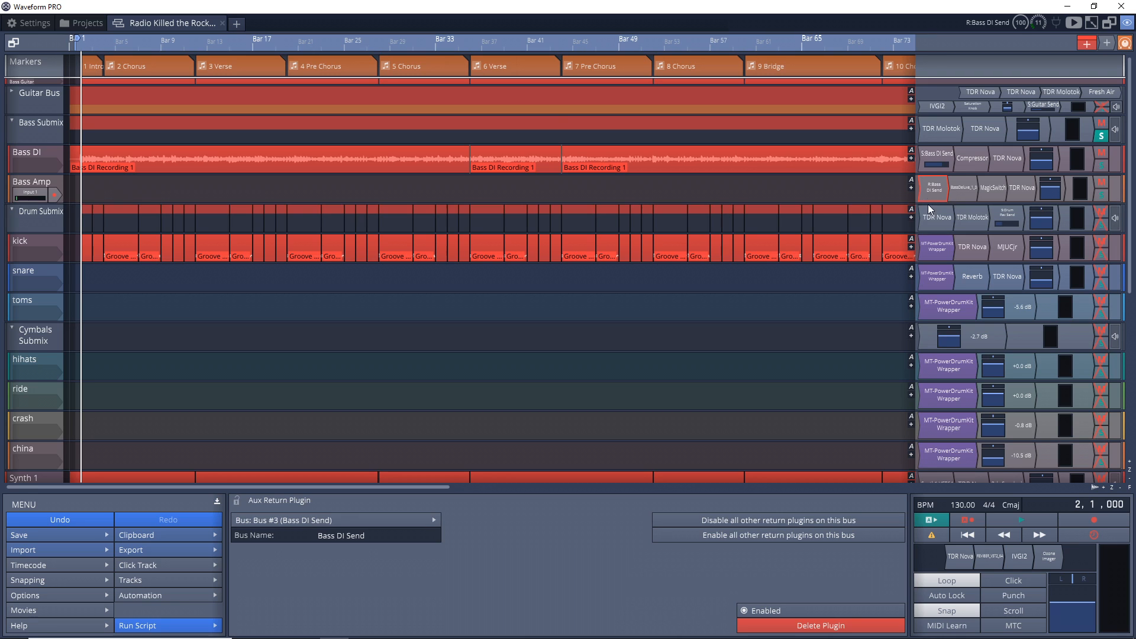
# - Review the Bass Amp's BassDeluxe amplifier and MagicSwitch plugins, closing each one
pyautogui.doubleClick(968, 190)
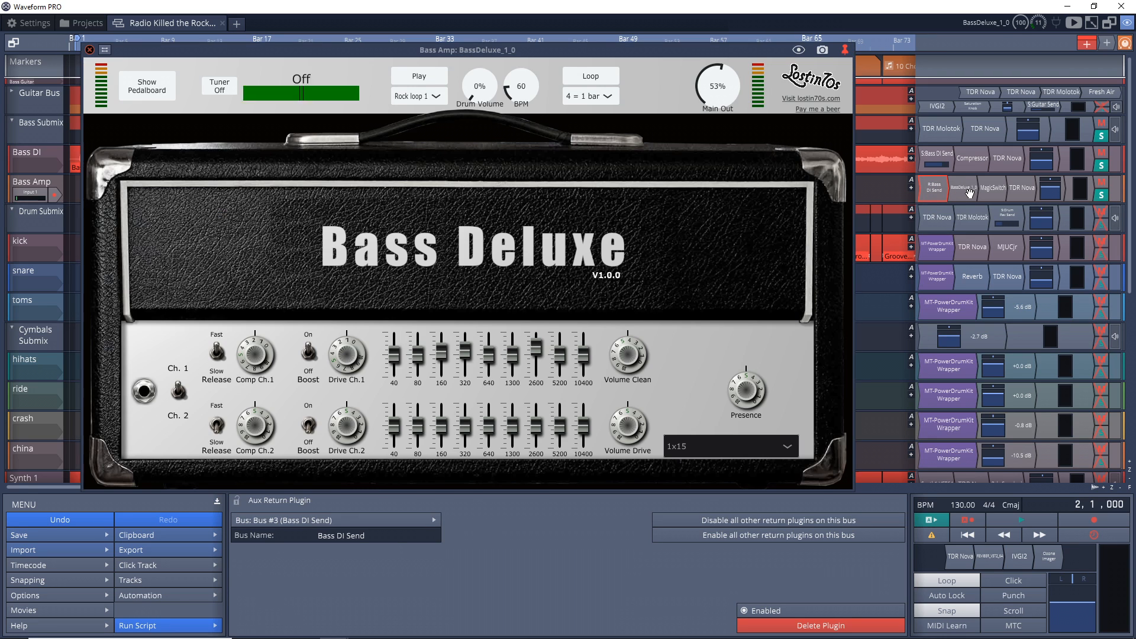
pyautogui.click(90, 50)
pyautogui.doubleClick(996, 189)
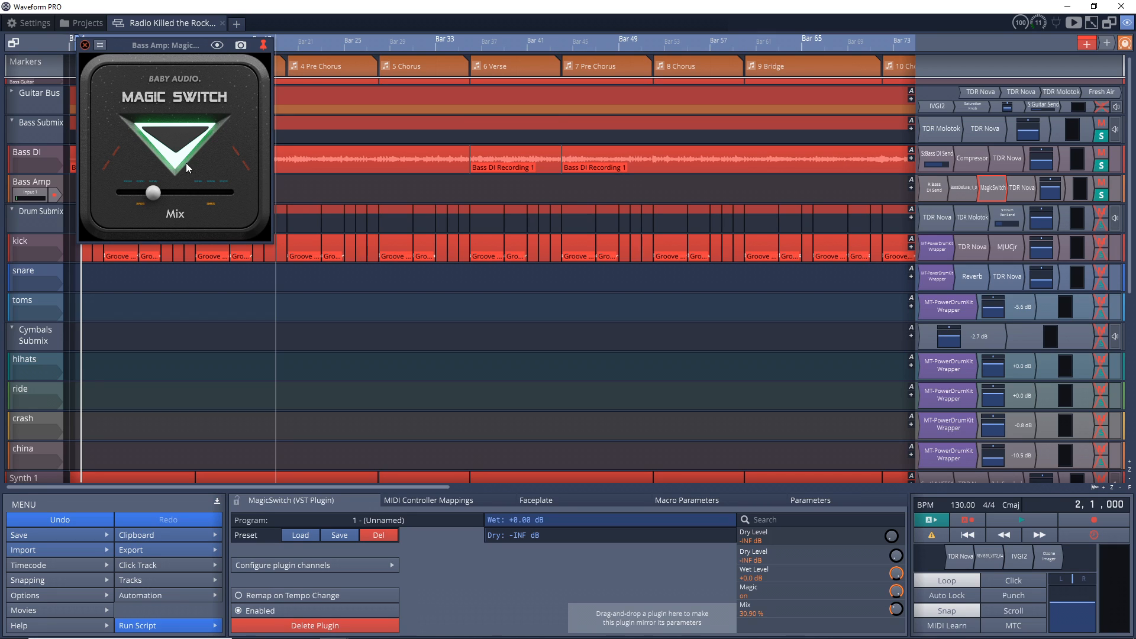
pyautogui.click(85, 45)
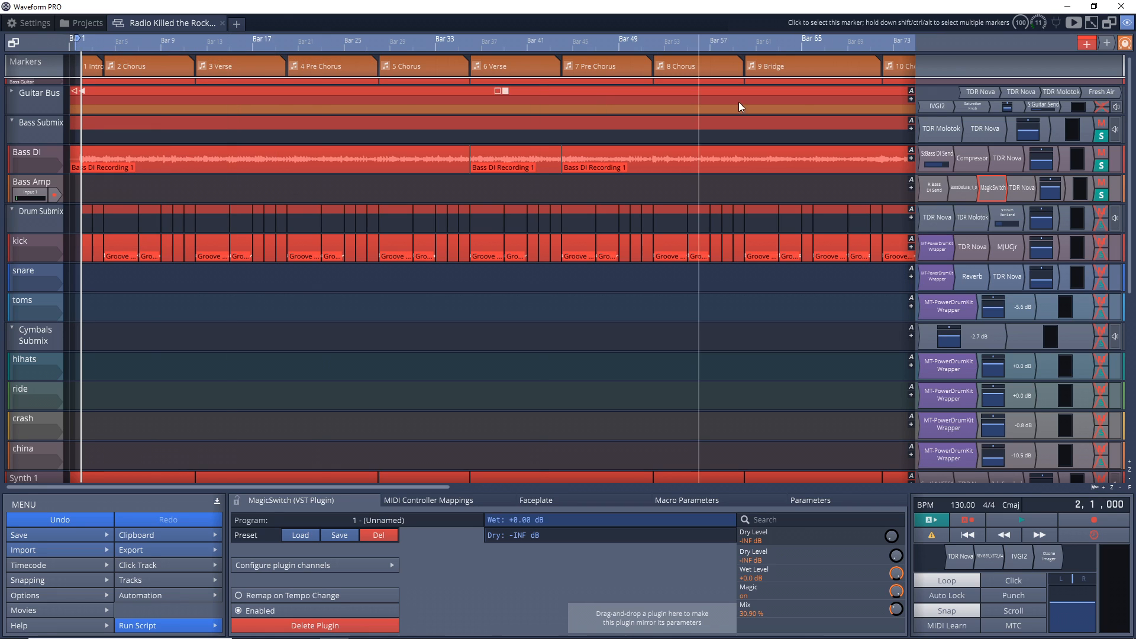
# - Compare the TDR Nova EQ curves of the Bass Amp and Bass DI tracks, leaving only the Bass Amp's open
pyautogui.doubleClick(1027, 190)
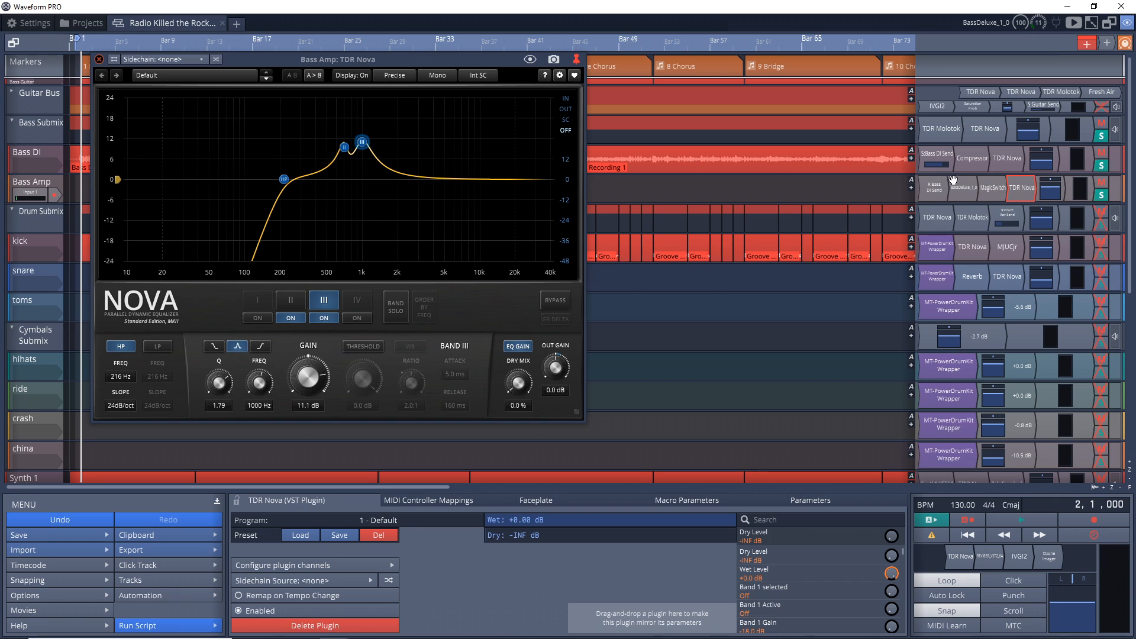
pyautogui.doubleClick(1007, 159)
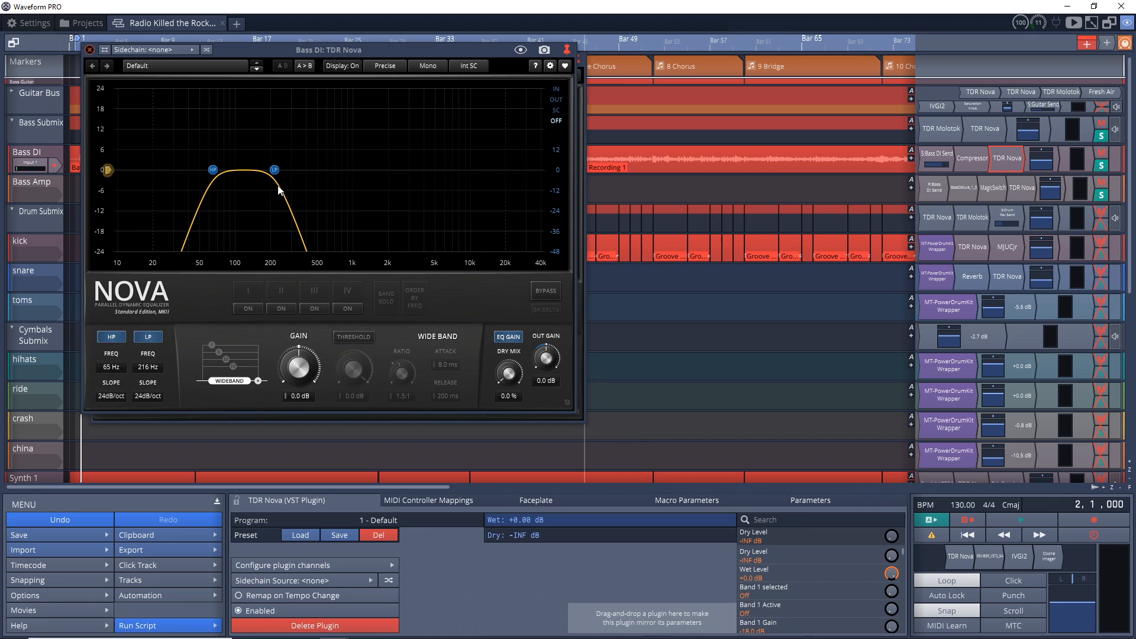
pyautogui.click(1022, 190)
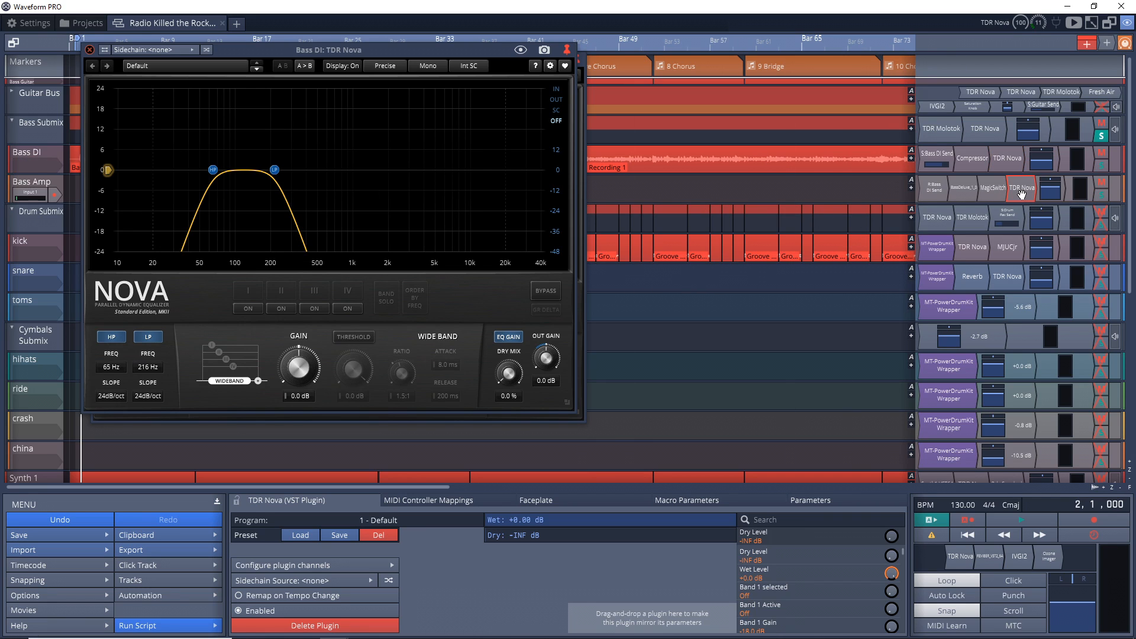
pyautogui.click(90, 49)
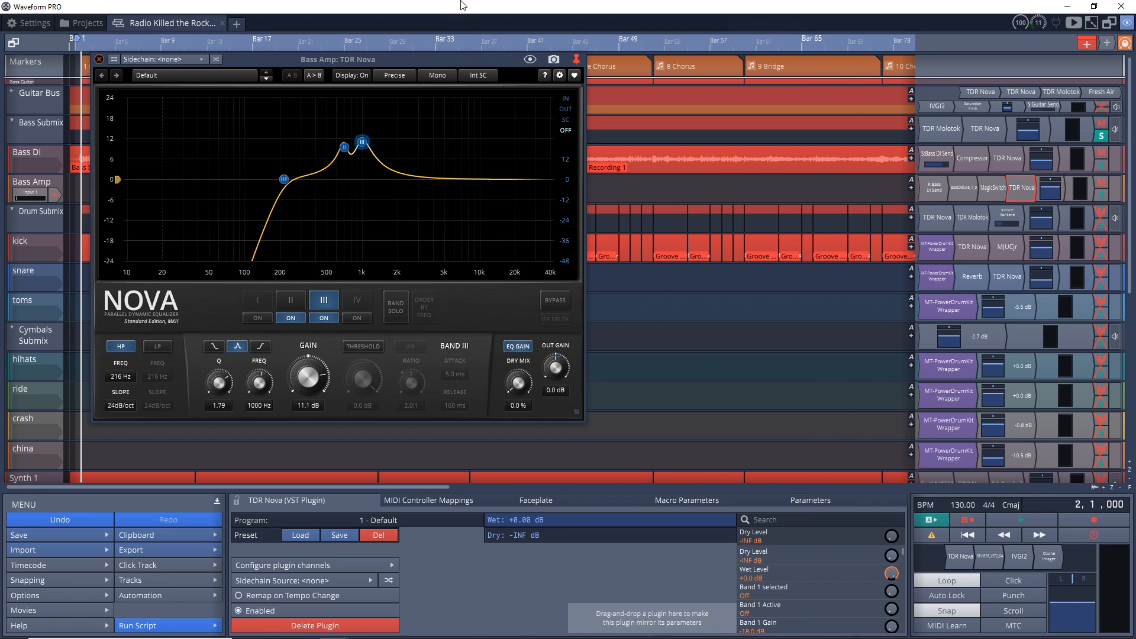
# - Audition the bass with the Bass Amp muted and with the Bass DI volume at -INF dB, undo the volume change and stop playback
pyautogui.press('space')
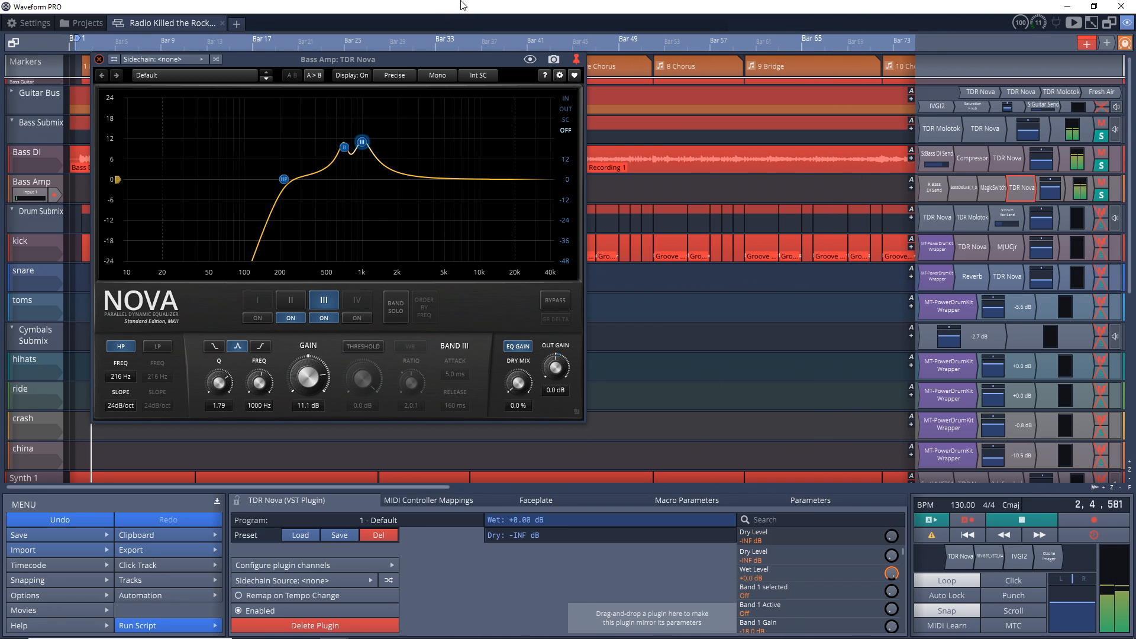
pyautogui.click(1103, 184)
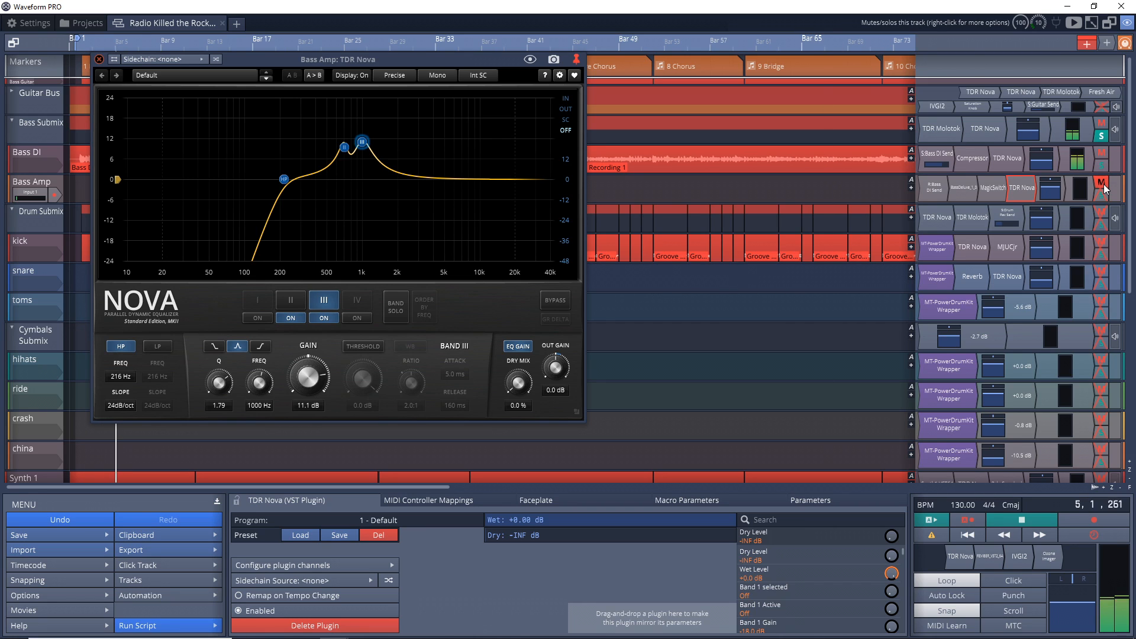
pyautogui.click(1044, 214)
pyautogui.moveTo(1043, 214); pyautogui.dragTo(1037, 264)
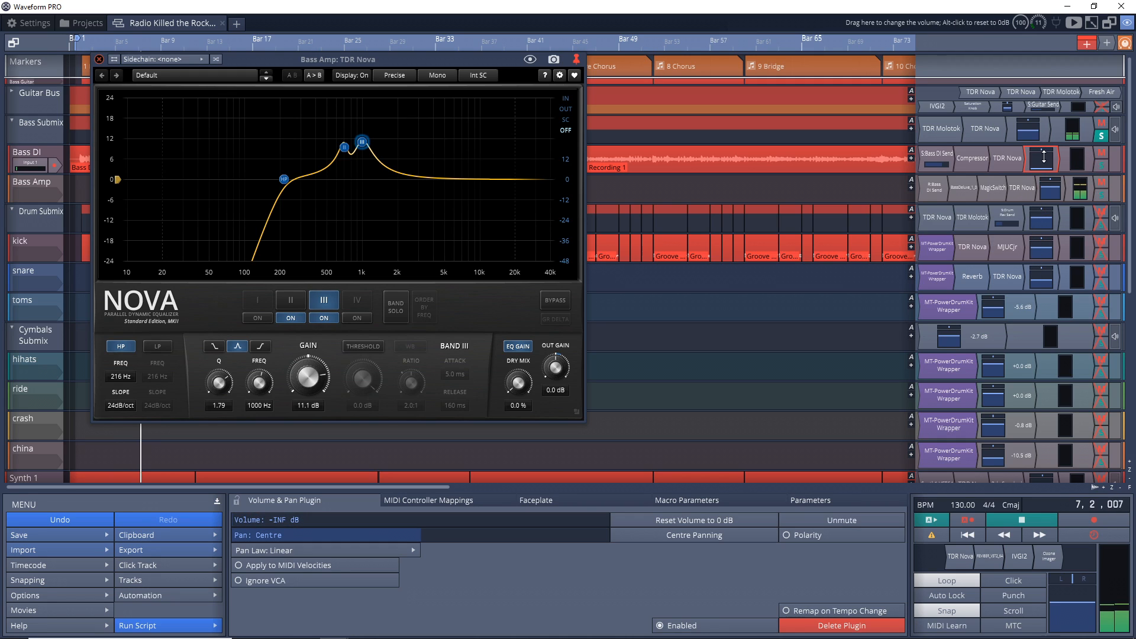
pyautogui.hotkey('ctrl', 'z')
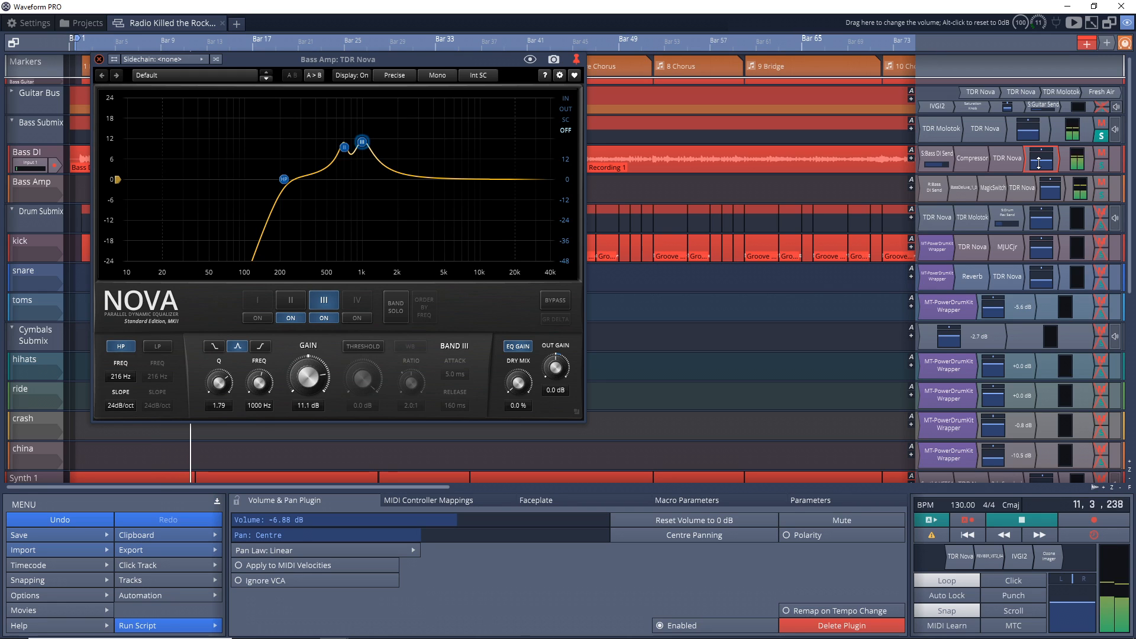
pyautogui.press('space')
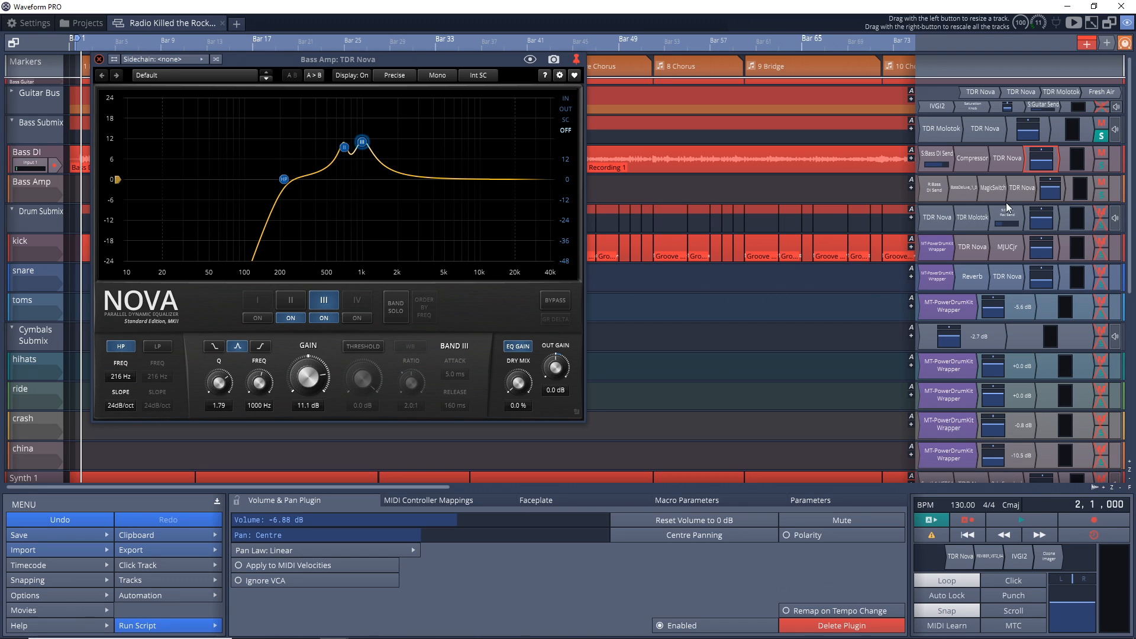
# - Open the Bass Amp's BassDeluxe plugin once more to inspect its settings
pyautogui.doubleClick(963, 188)
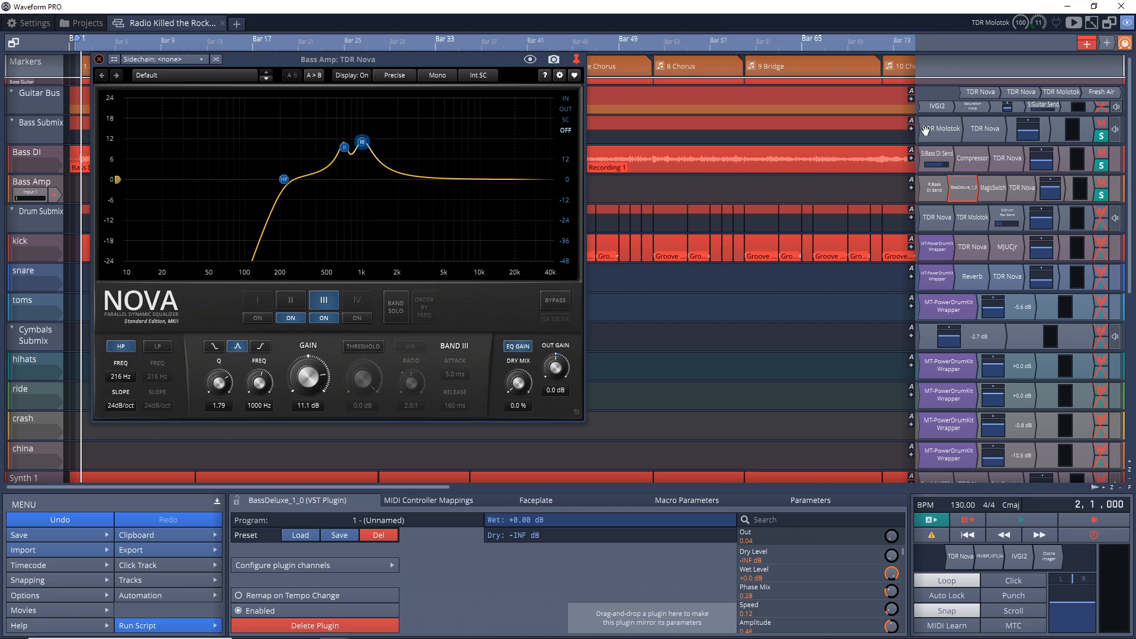
# - Inspect the settings of the Bass Submix's TDR Molotok compressor and TDR Nova EQ
pyautogui.doubleClick(949, 135)
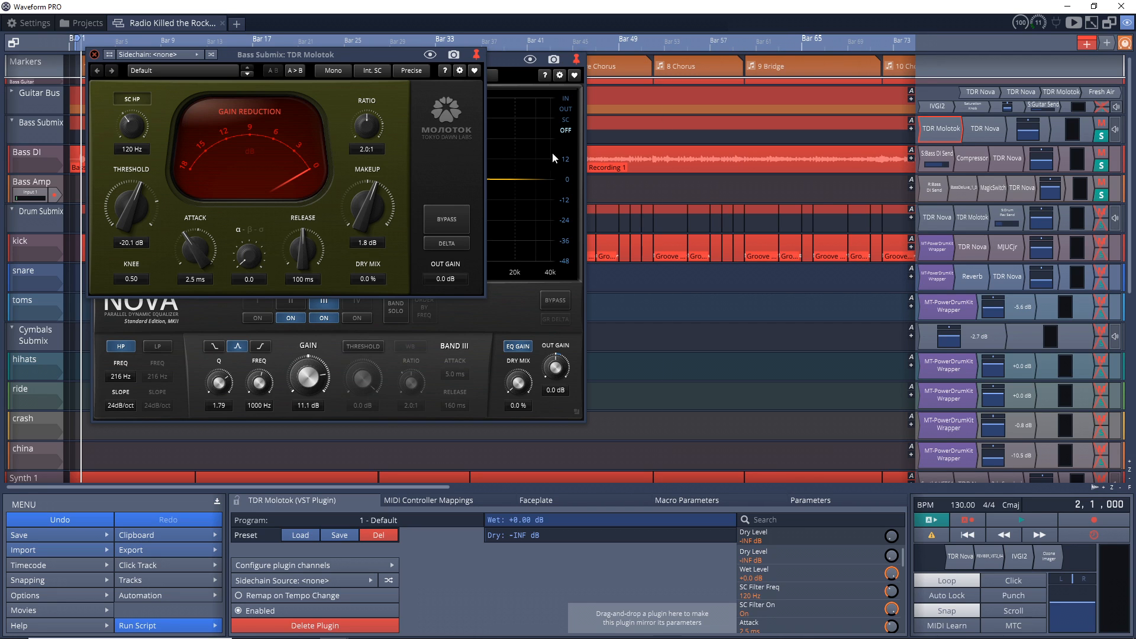
pyautogui.doubleClick(984, 134)
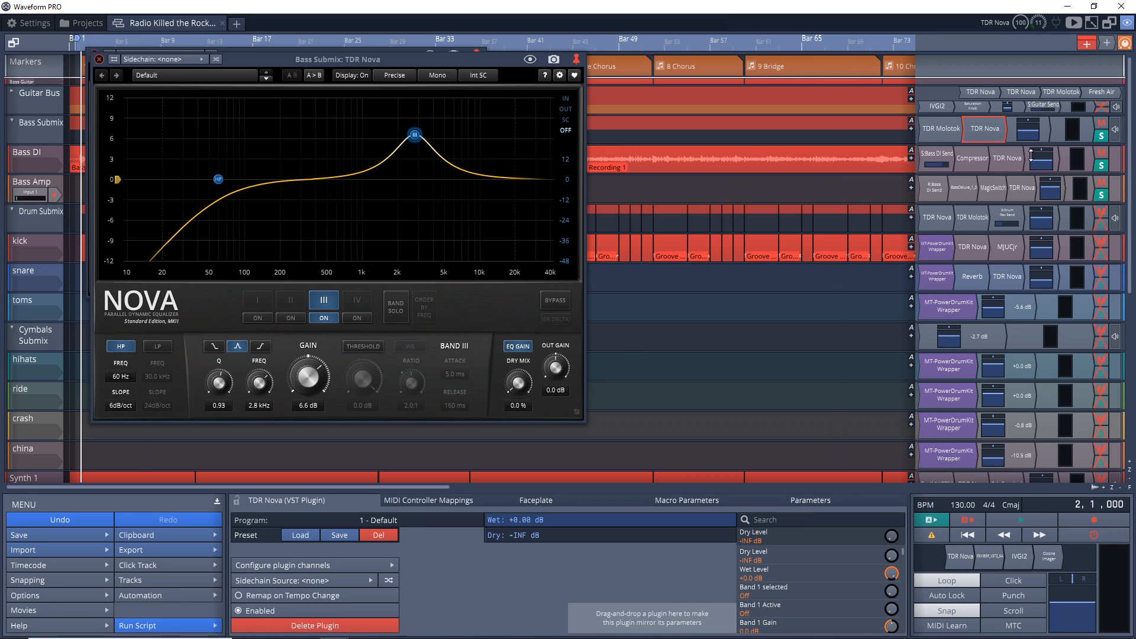
# - Audition the bass with the Bass Submix's TDR Nova disabled and re-enabled, stop playback and unsolo the Bass Submix
pyautogui.press('space')
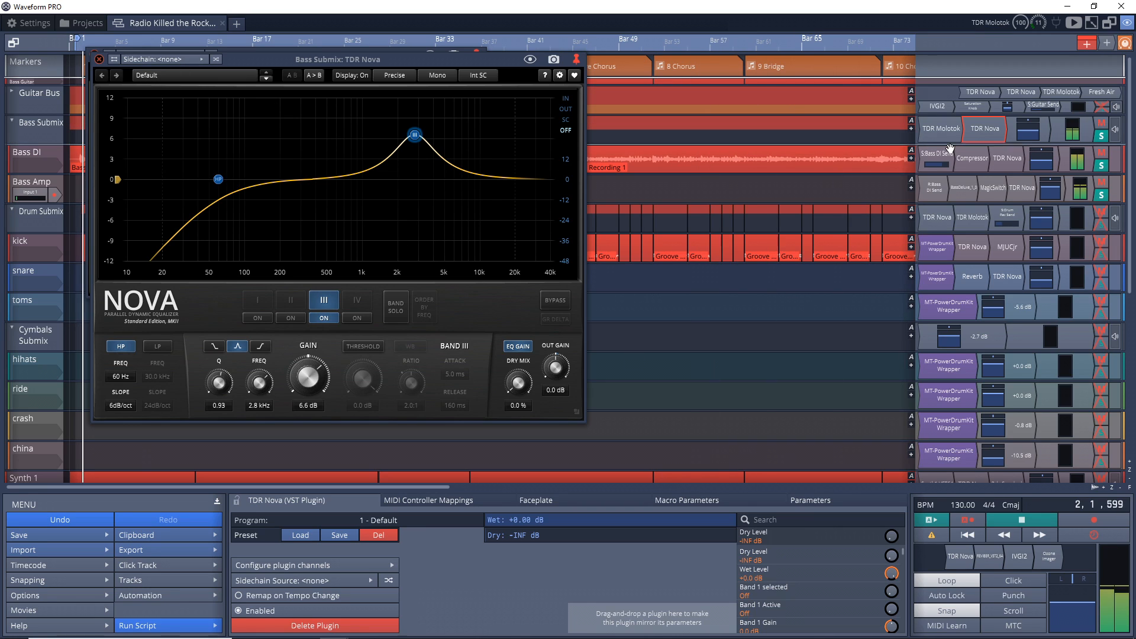
pyautogui.rightClick(993, 148)
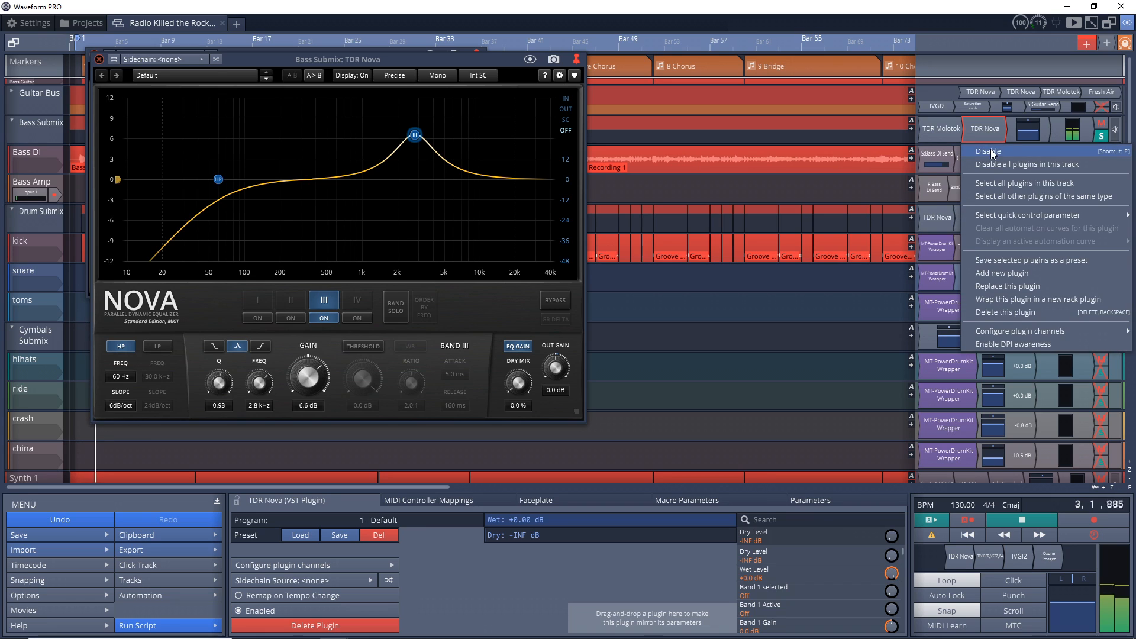
pyautogui.click(990, 150)
pyautogui.rightClick(991, 150)
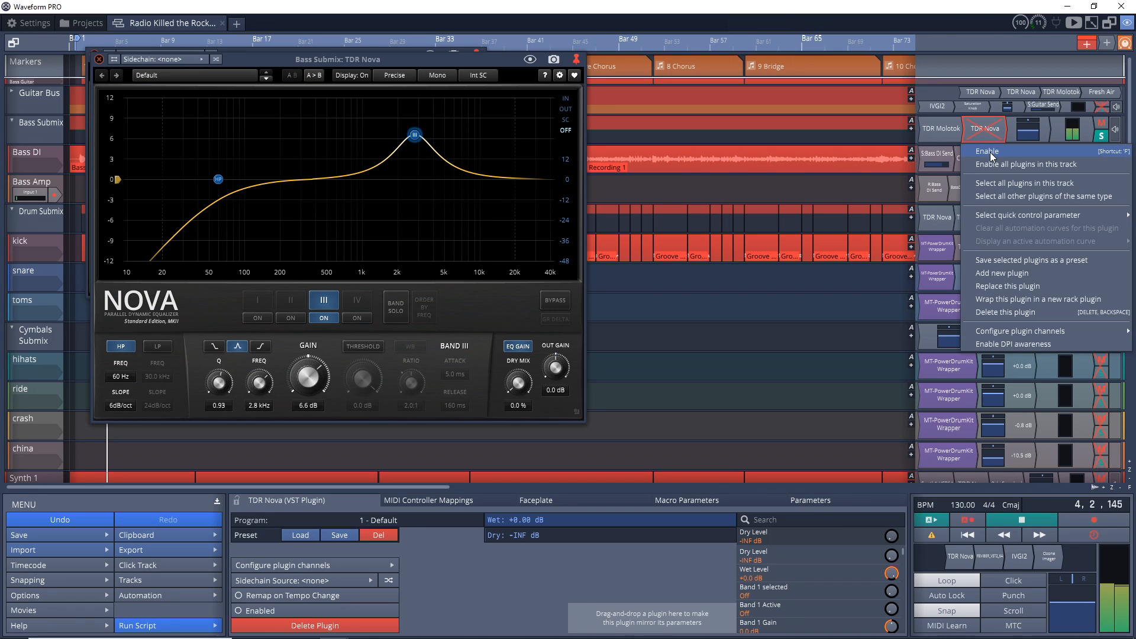
pyautogui.click(991, 155)
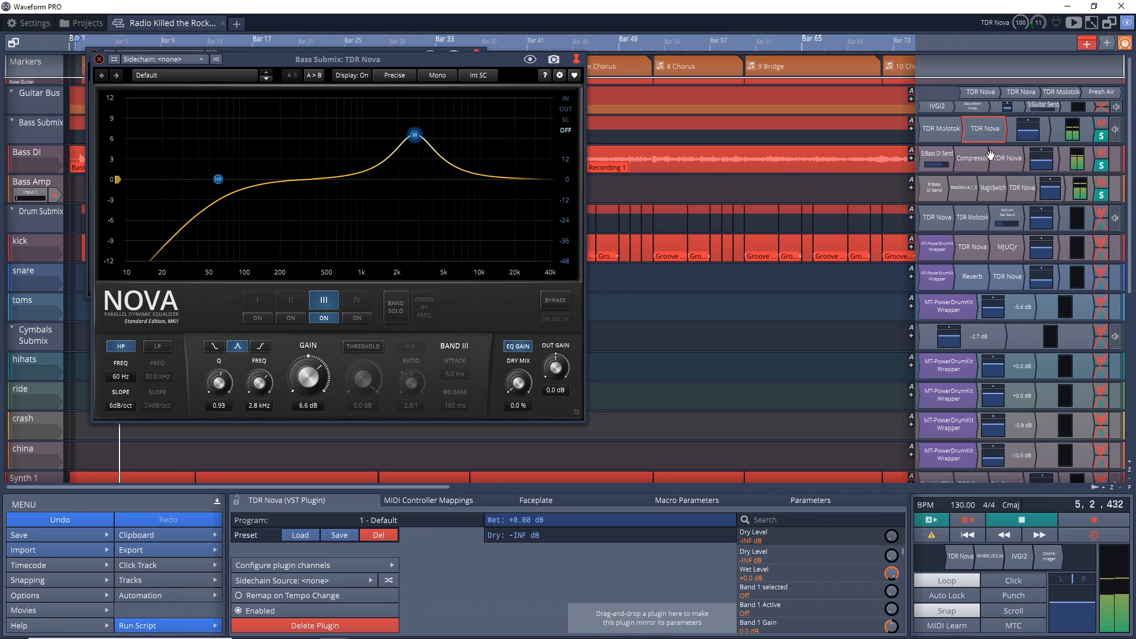
pyautogui.press('space')
pyautogui.click(1102, 136)
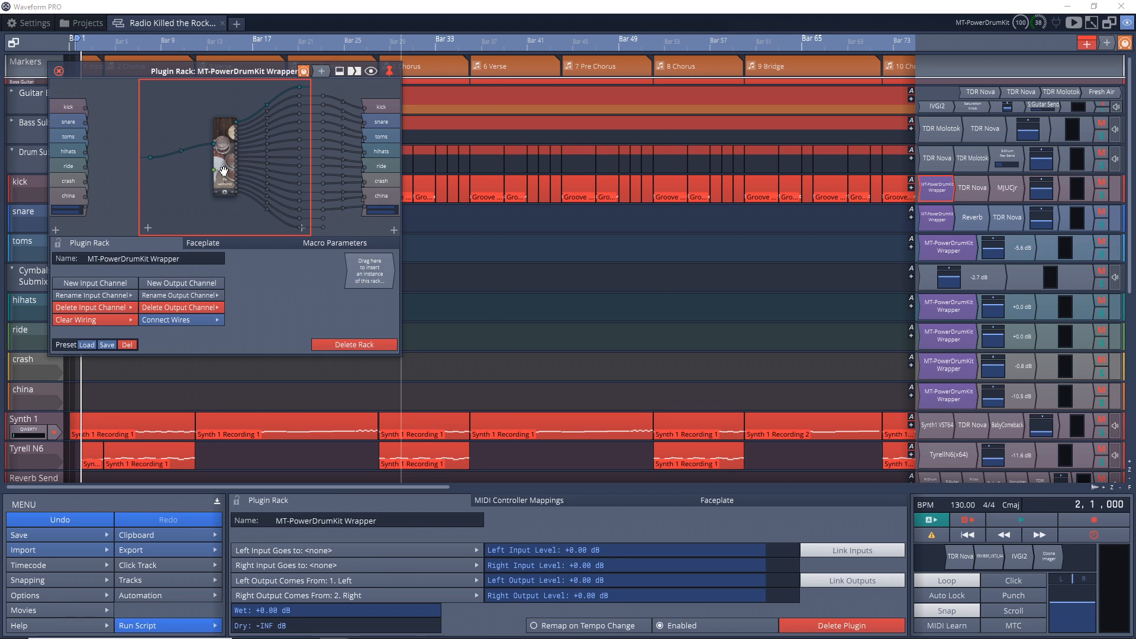
# - Open the drum kit plugin inside the kick's MT-PowerDrumKit rack to inspect it, and close the rack window
pyautogui.doubleClick(223, 171)
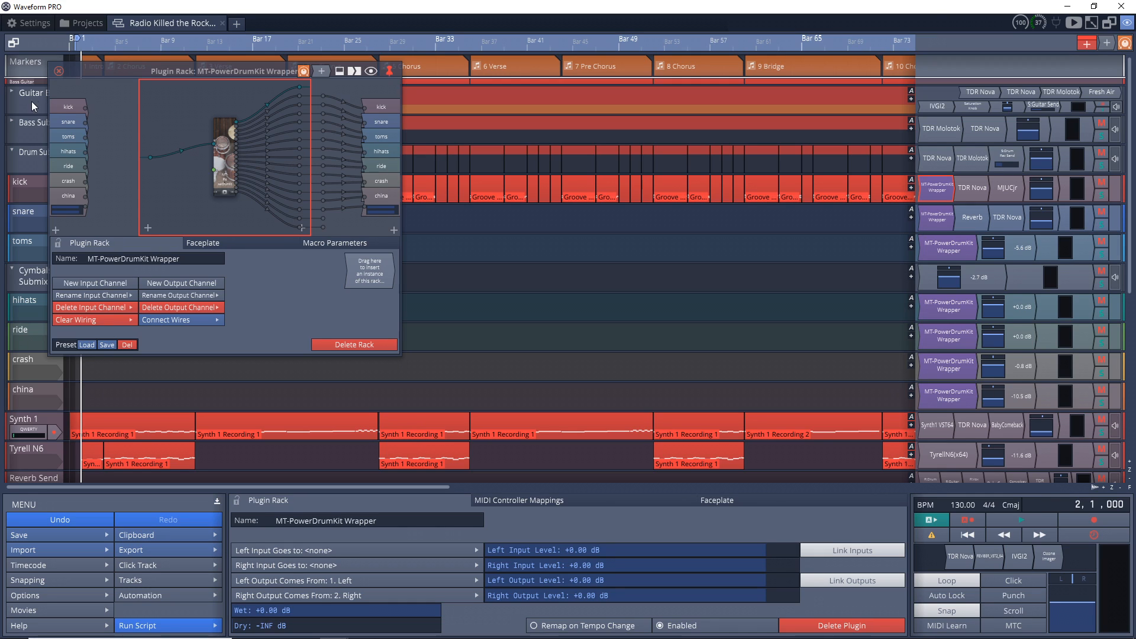
pyautogui.click(59, 71)
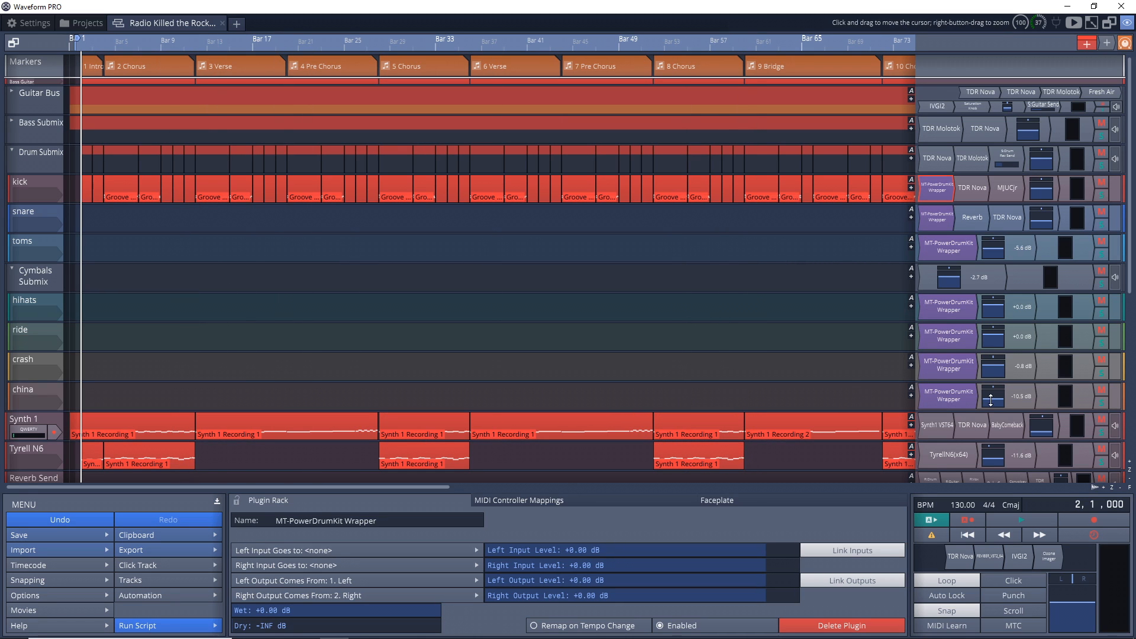
# - Inspect the kick's TDR Nova EQ and audition it disabled and re-enabled with the snare and toms muted, closing the plugin and stopping playback
pyautogui.doubleClick(979, 191)
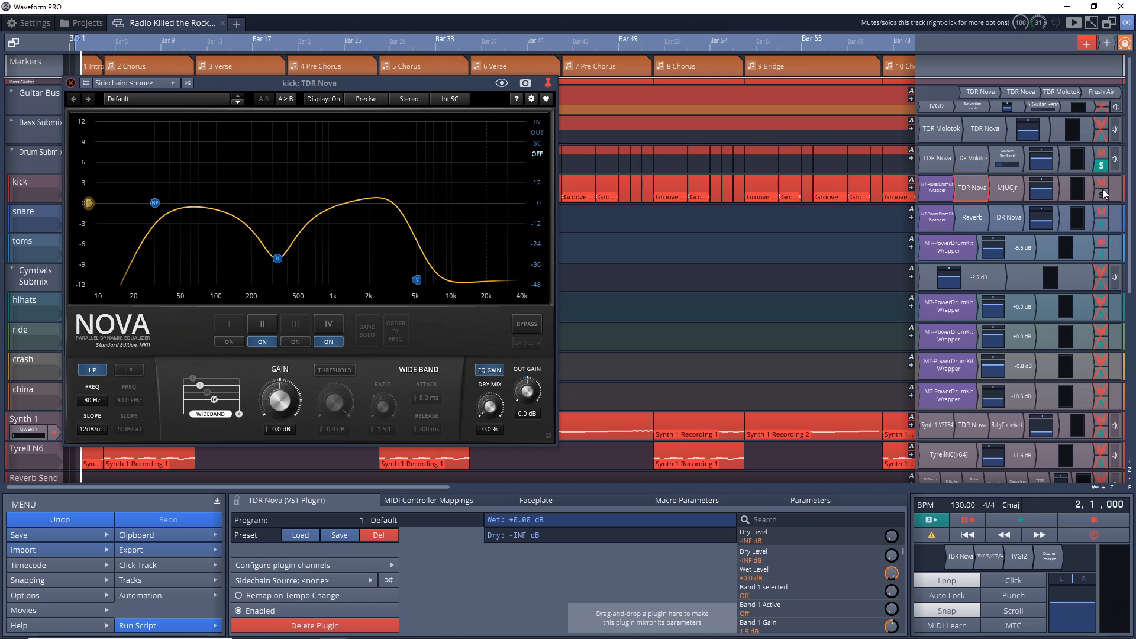
pyautogui.click(1105, 223)
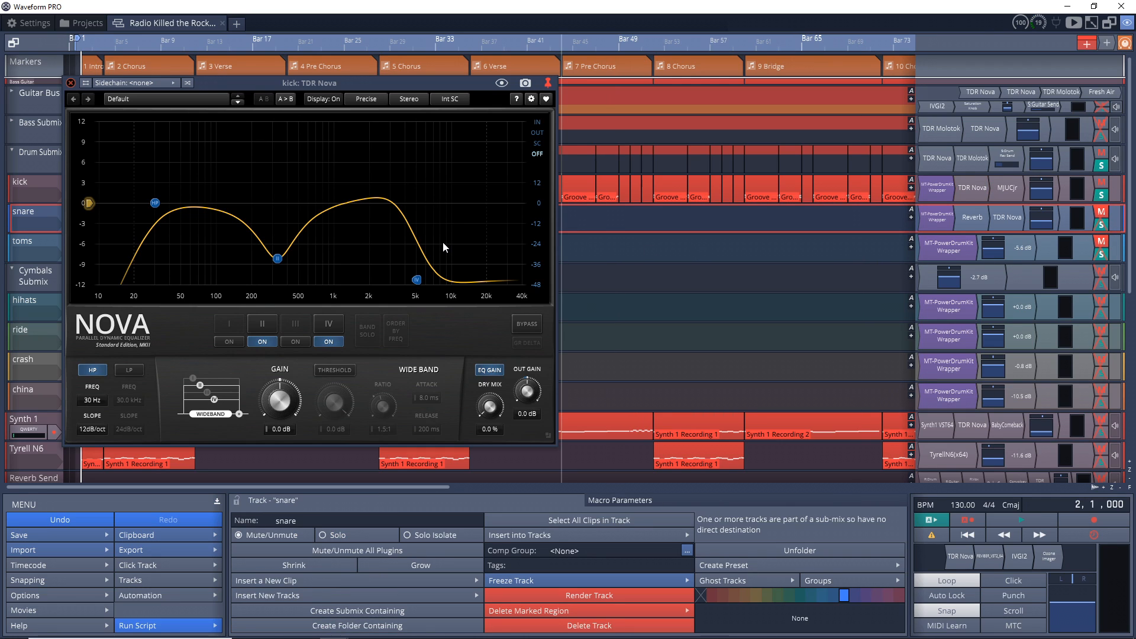
pyautogui.press('space')
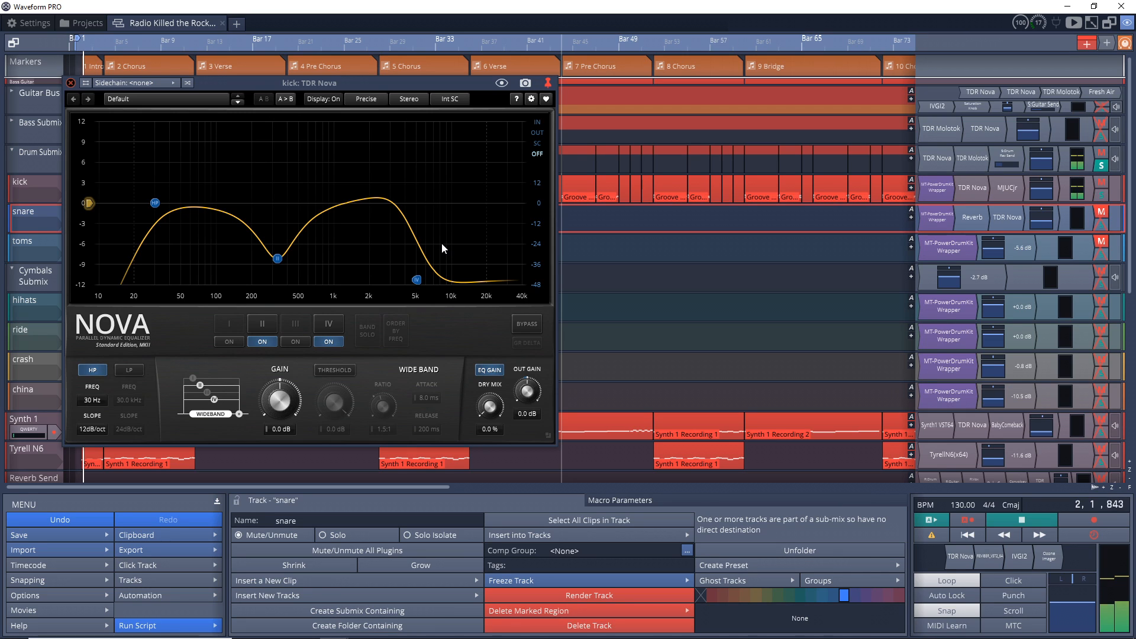
pyautogui.rightClick(980, 191)
pyautogui.click(984, 209)
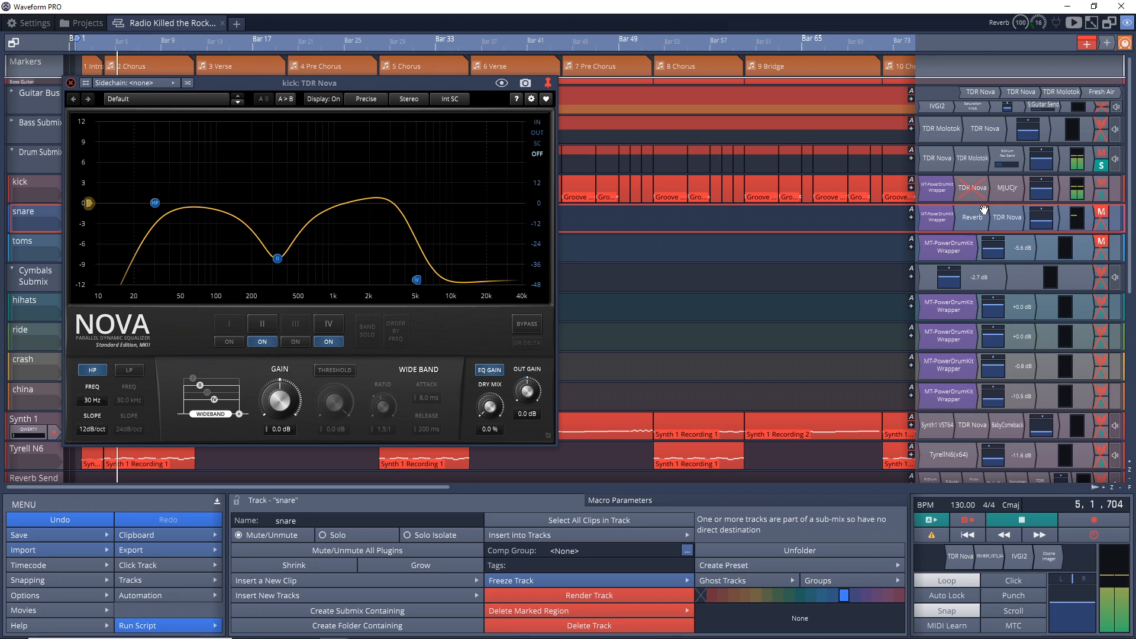
pyautogui.rightClick(973, 186)
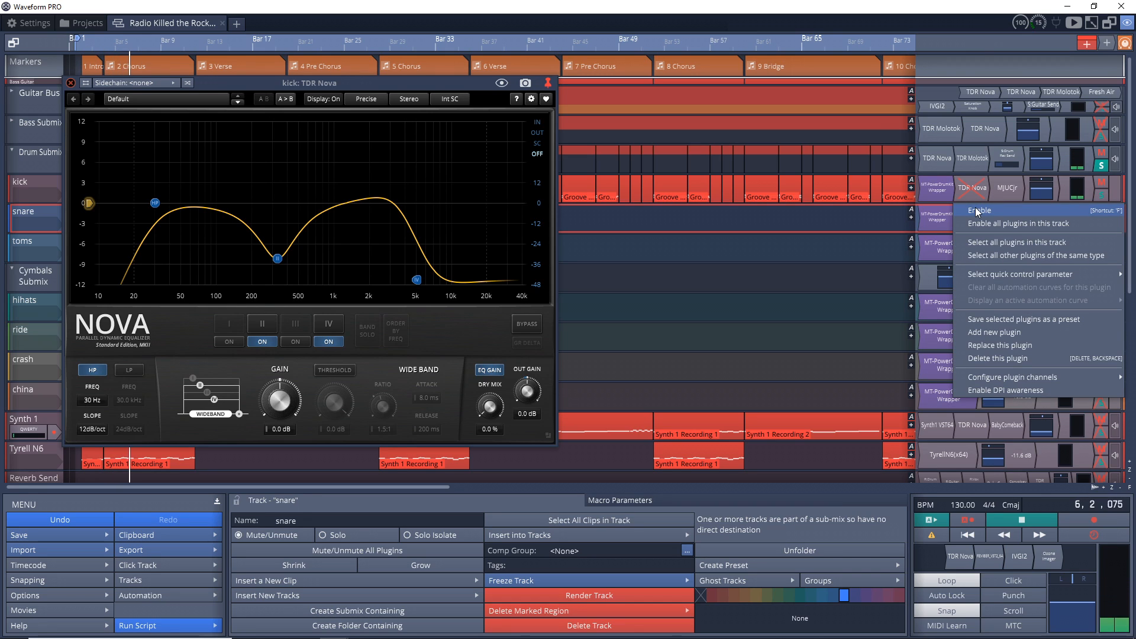
pyautogui.click(977, 212)
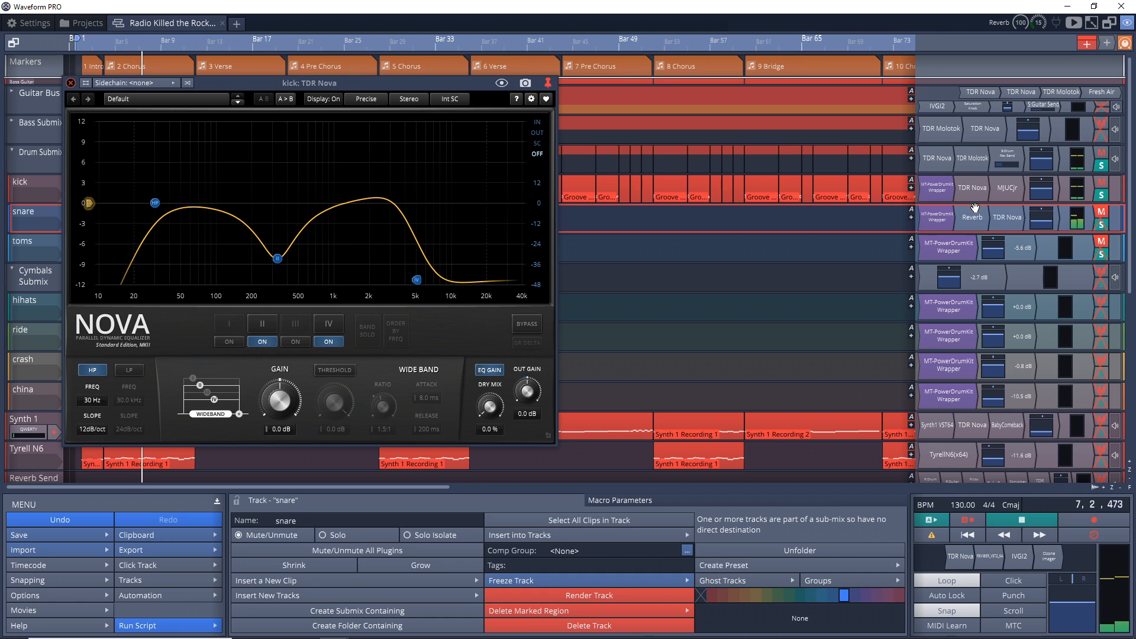
pyautogui.click(69, 84)
pyautogui.press('space')
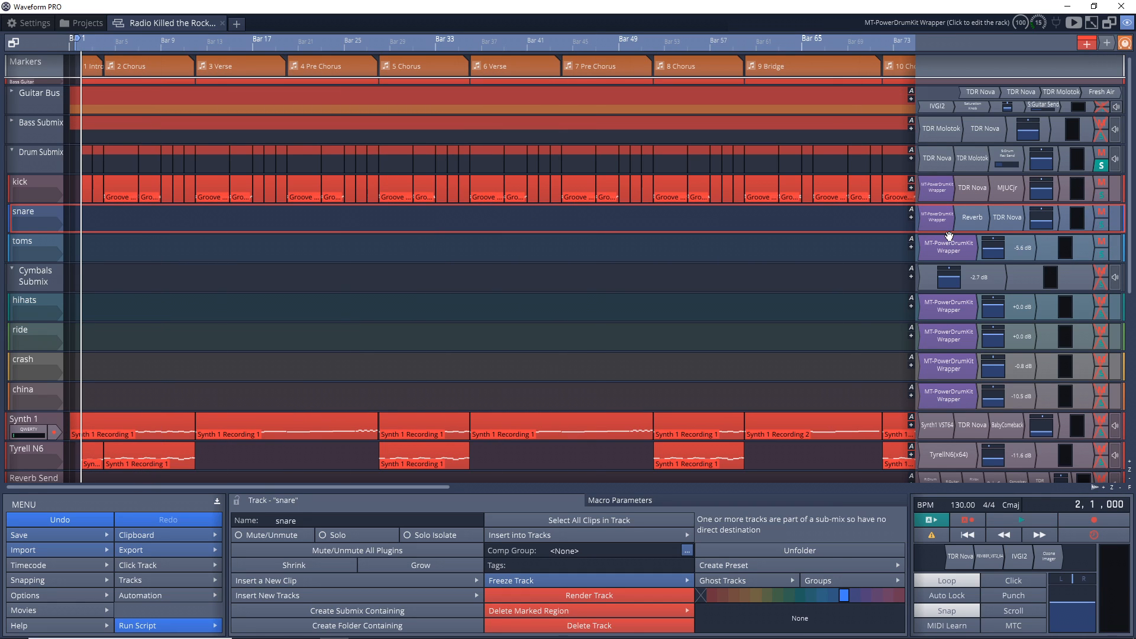
# - Inspect the kick's MJUCjr compressor and audition the kick with it disabled and re-enabled, stopping playback at the end
pyautogui.doubleClick(1010, 190)
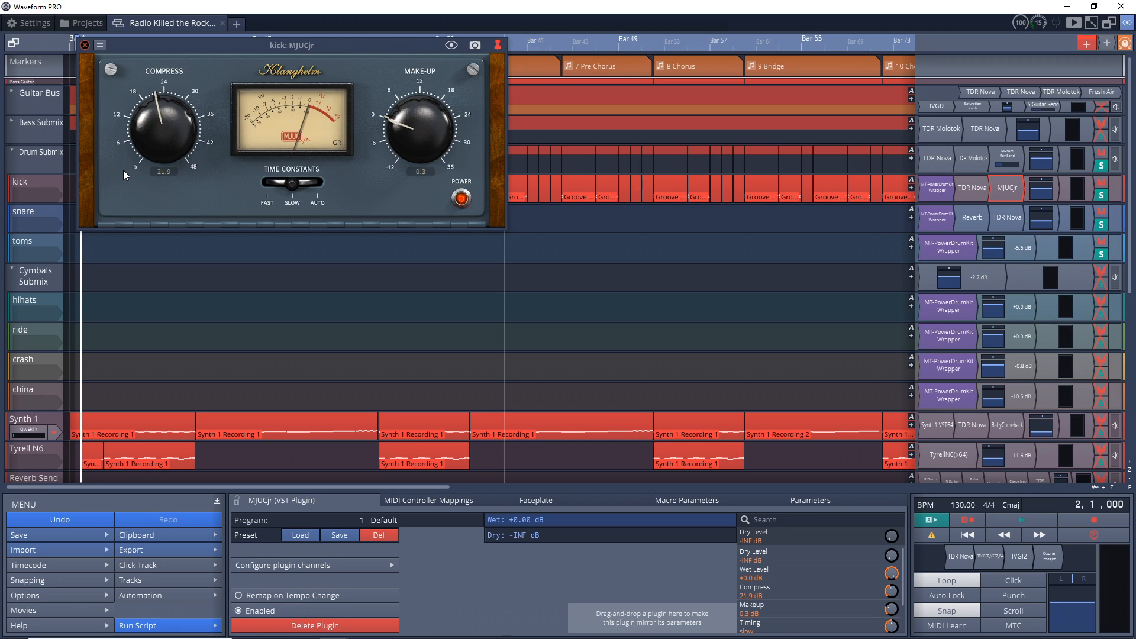
pyautogui.rightClick(1015, 196)
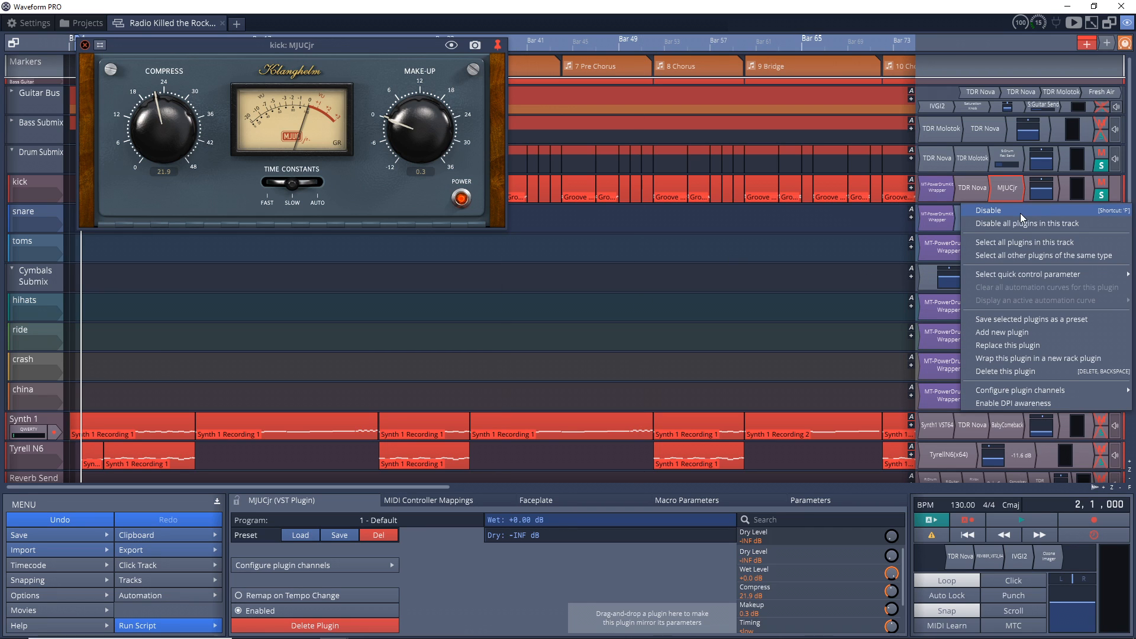
pyautogui.click(1003, 219)
pyautogui.press('space')
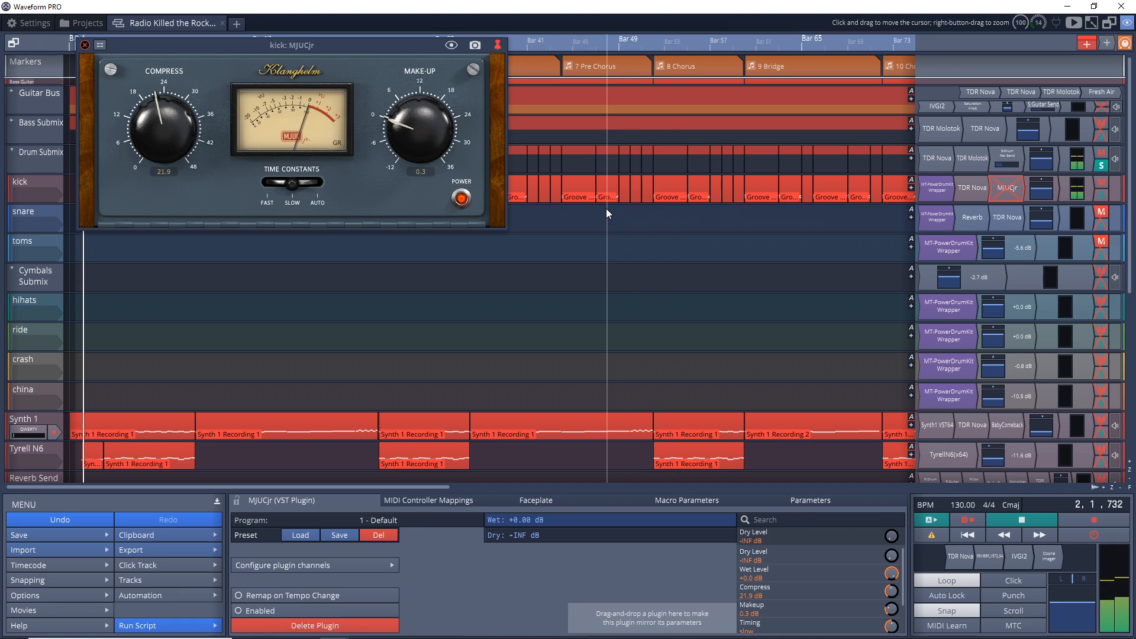
pyautogui.rightClick(1010, 189)
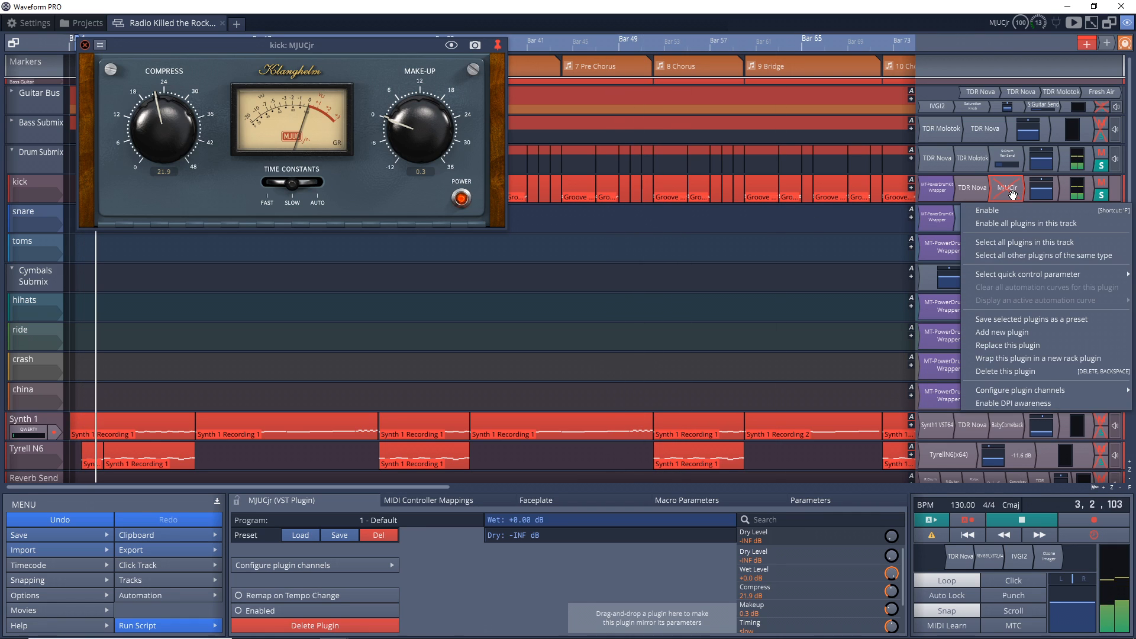
pyautogui.click(1007, 211)
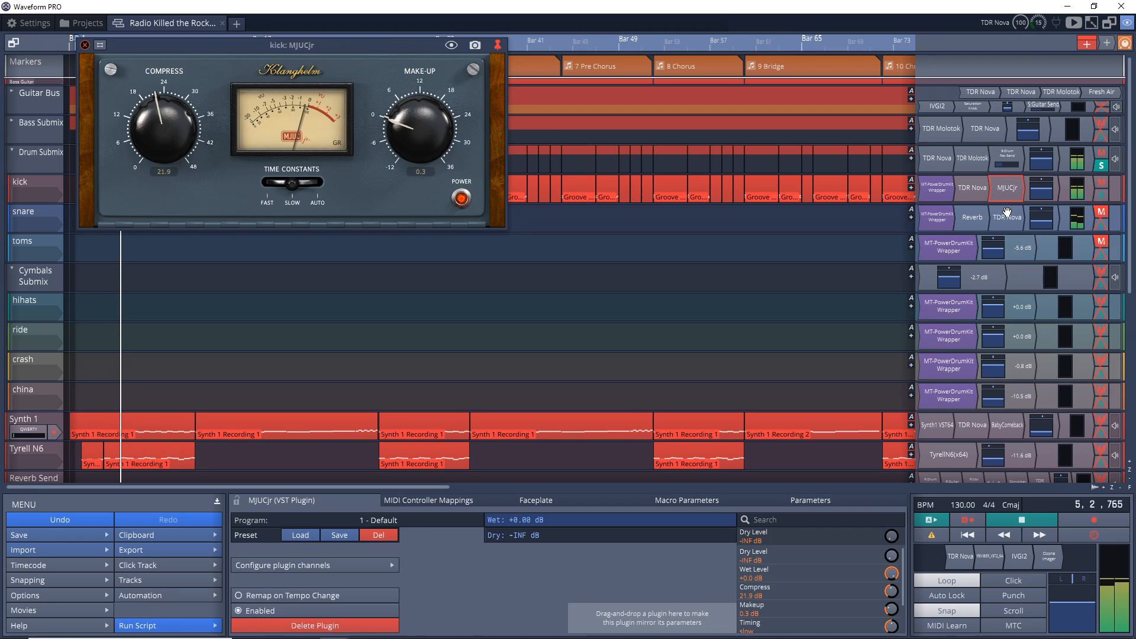
pyautogui.press('space')
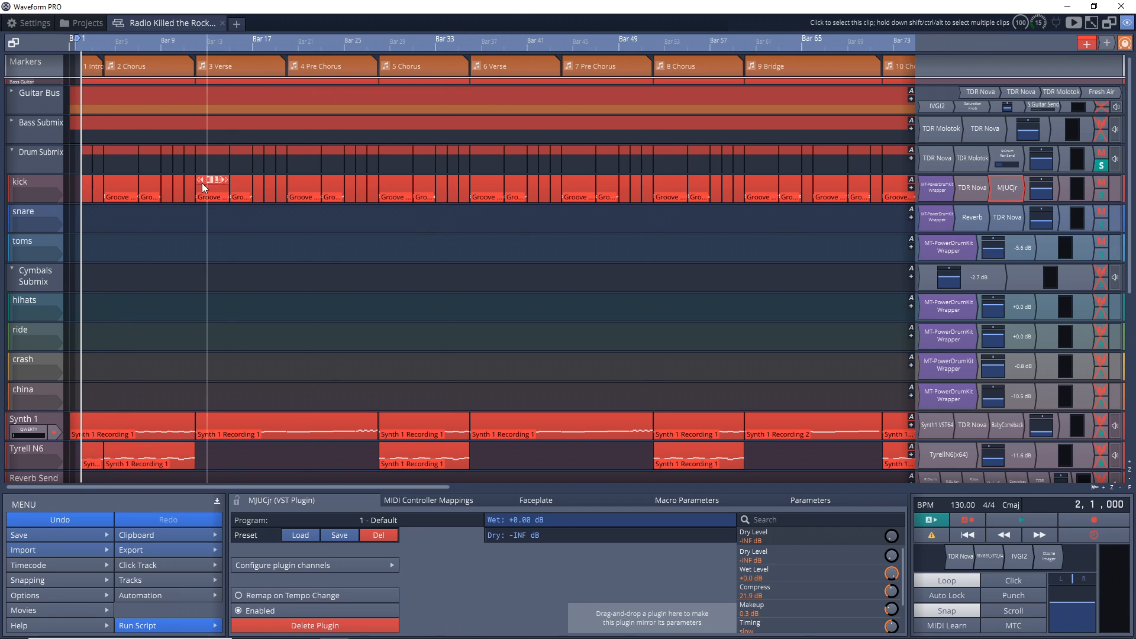
# - Open the snare's Reverb plugin, move its window towards the middle of the timeline and mute the kick track
pyautogui.doubleClick(973, 217)
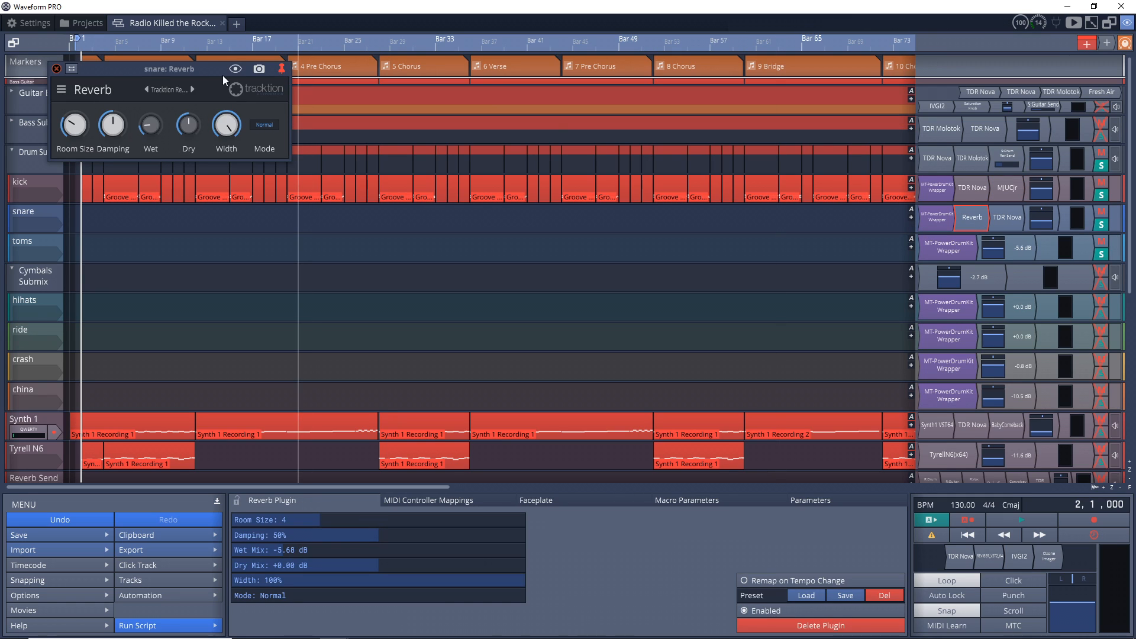
pyautogui.moveTo(155, 69); pyautogui.dragTo(431, 157)
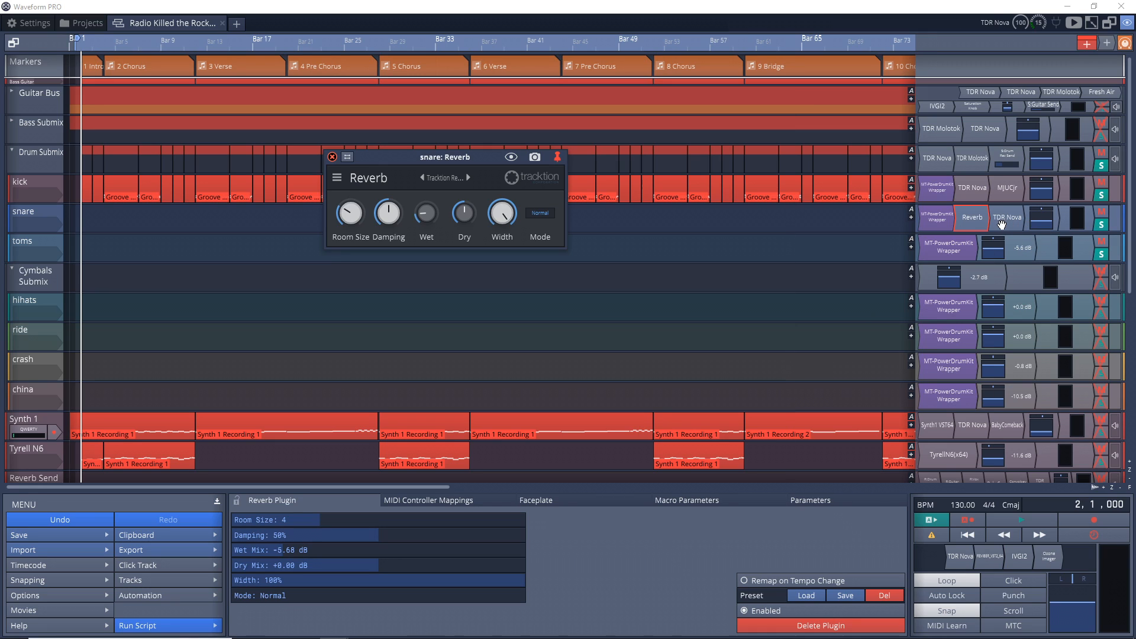
pyautogui.click(1102, 182)
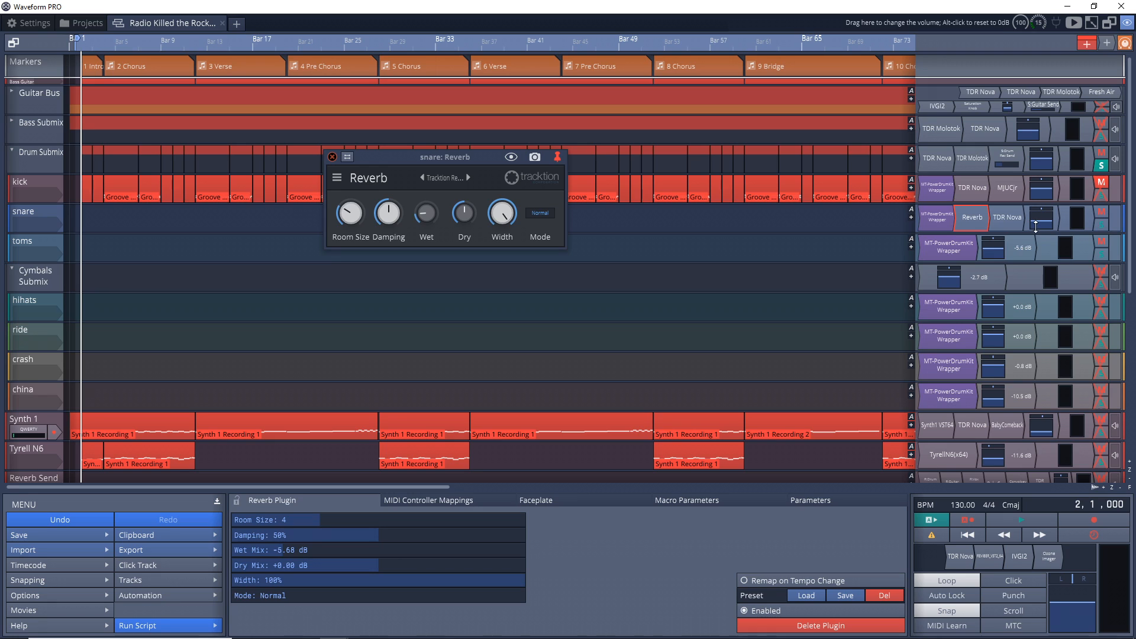
# - Audition the snare with its Reverb plugin enabled, disabled and re-enabled, and stop playback
pyautogui.press('space')
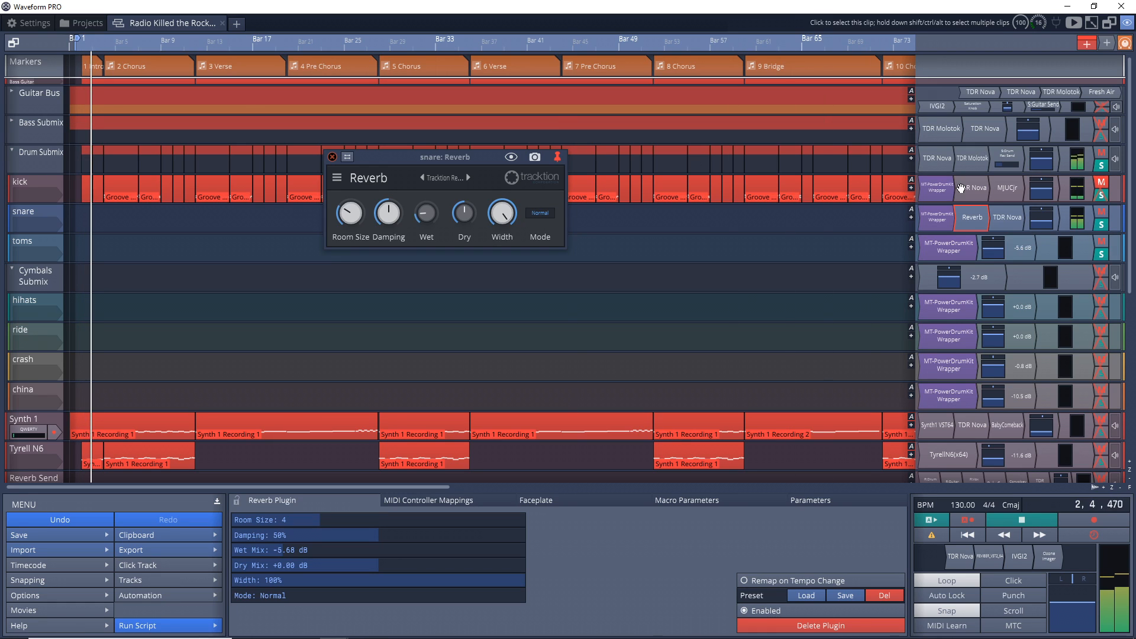
pyautogui.press('space')
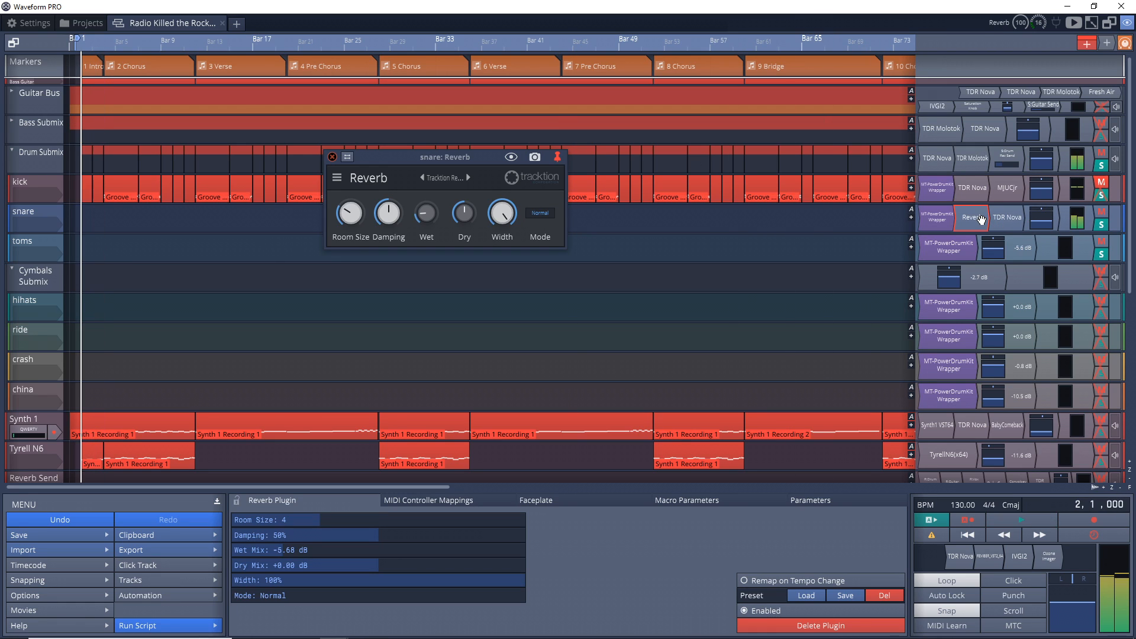
pyautogui.rightClick(980, 219)
pyautogui.click(1014, 239)
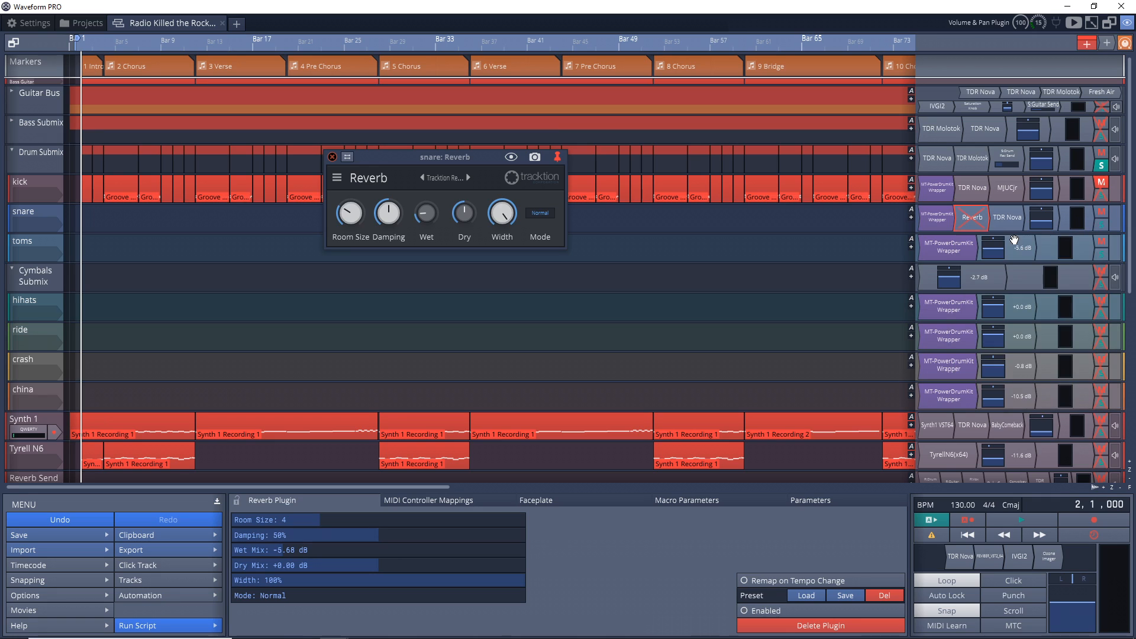
pyautogui.press('space')
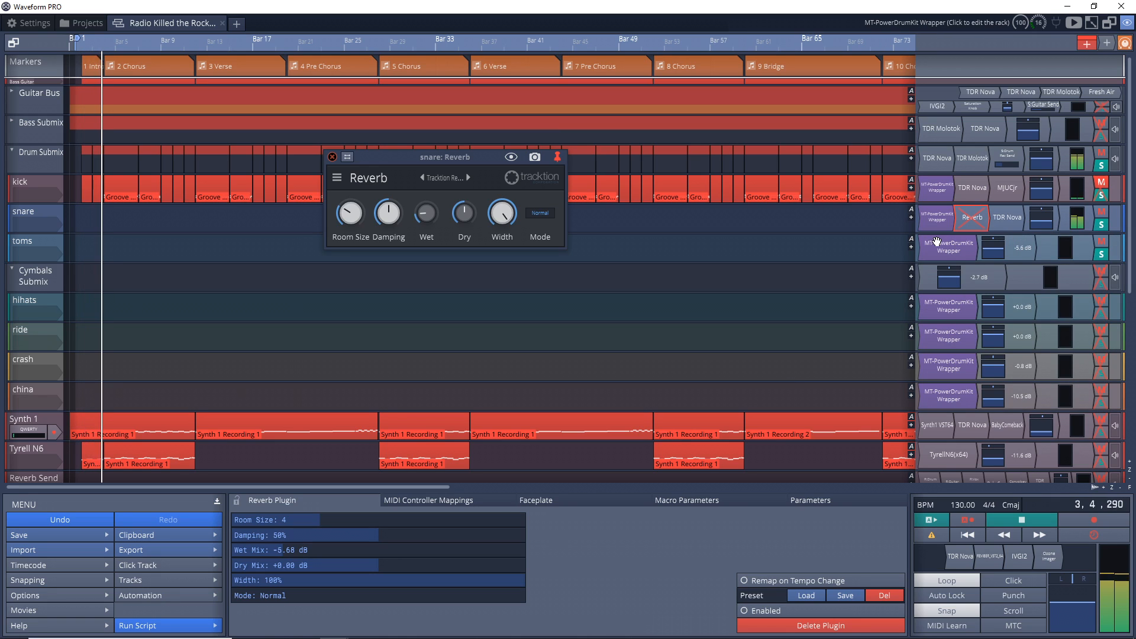
pyautogui.rightClick(974, 219)
pyautogui.click(982, 237)
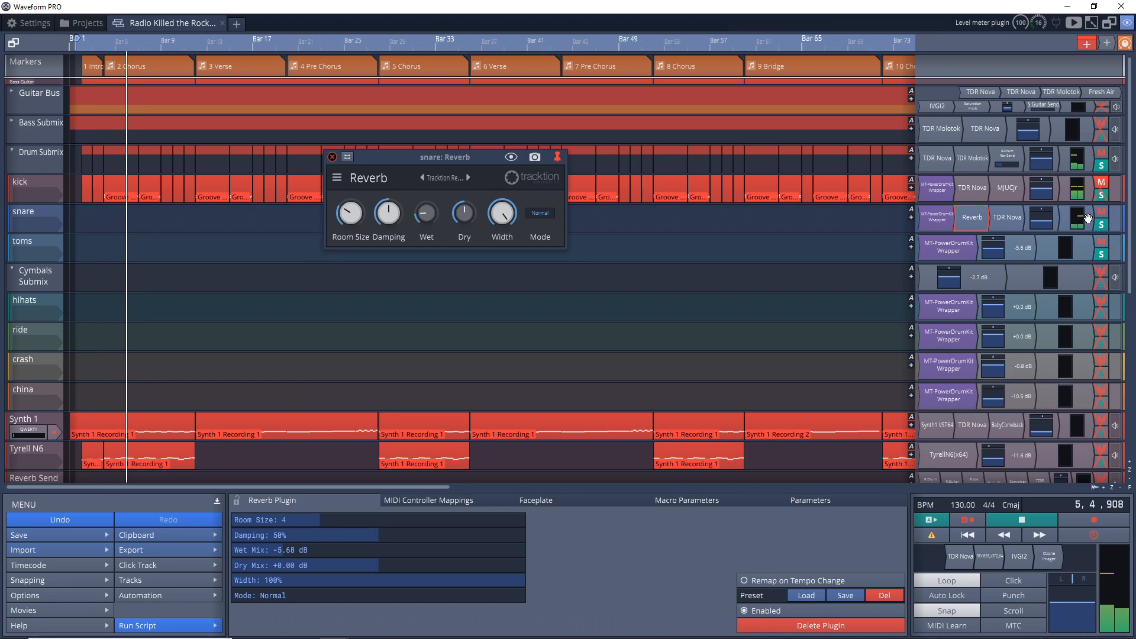
pyautogui.press('space')
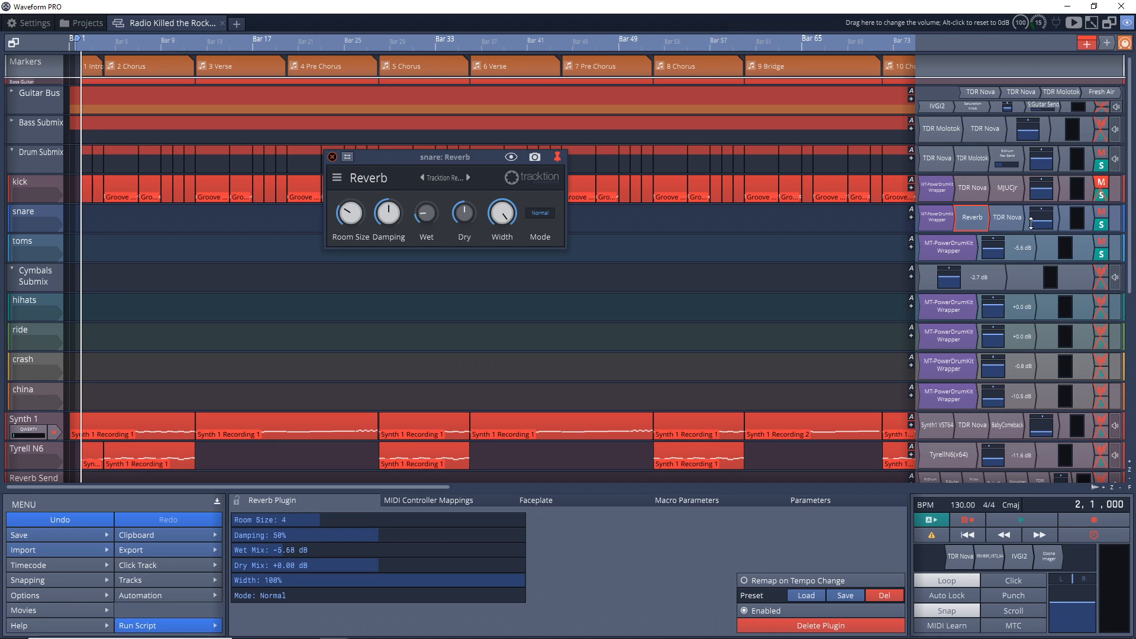
# - Inspect and close the snare's TDR Nova EQ, audition the snare with it disabled and re-enabled, and stop playback
pyautogui.doubleClick(1009, 220)
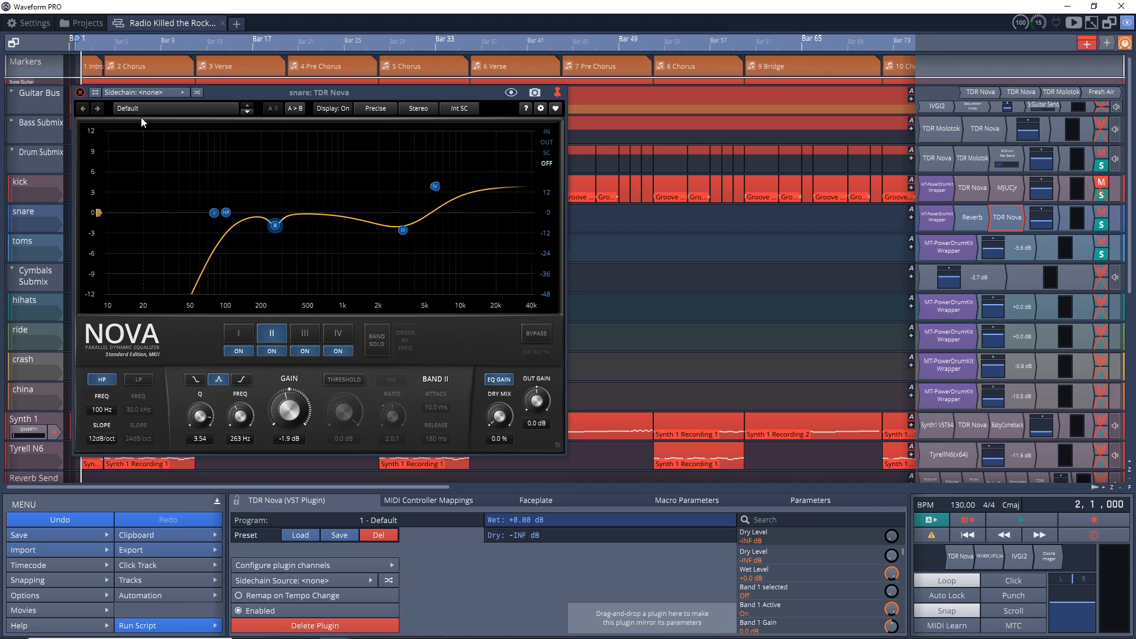
pyautogui.click(83, 108)
pyautogui.rightClick(1018, 229)
pyautogui.click(1031, 241)
pyautogui.press('space')
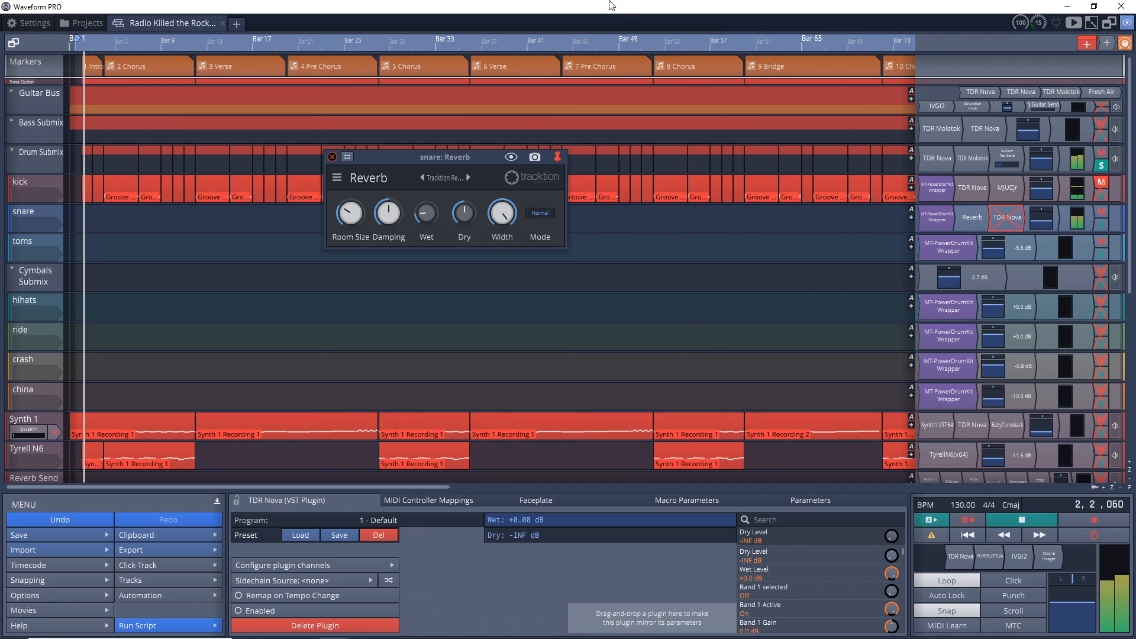
pyautogui.rightClick(1010, 220)
pyautogui.click(1014, 239)
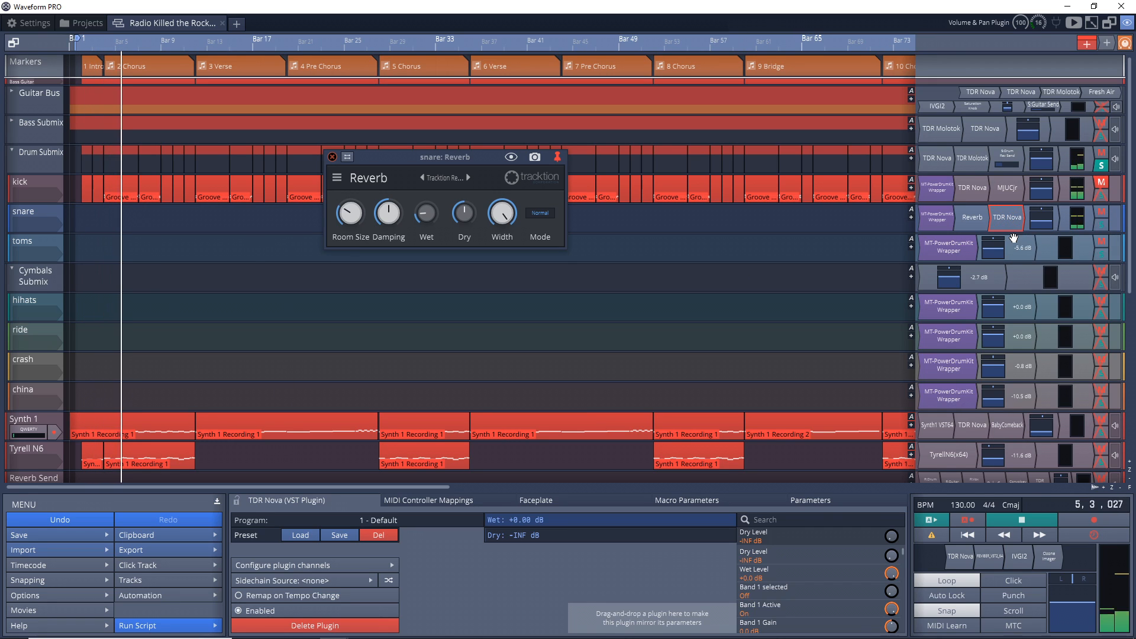
pyautogui.press('space')
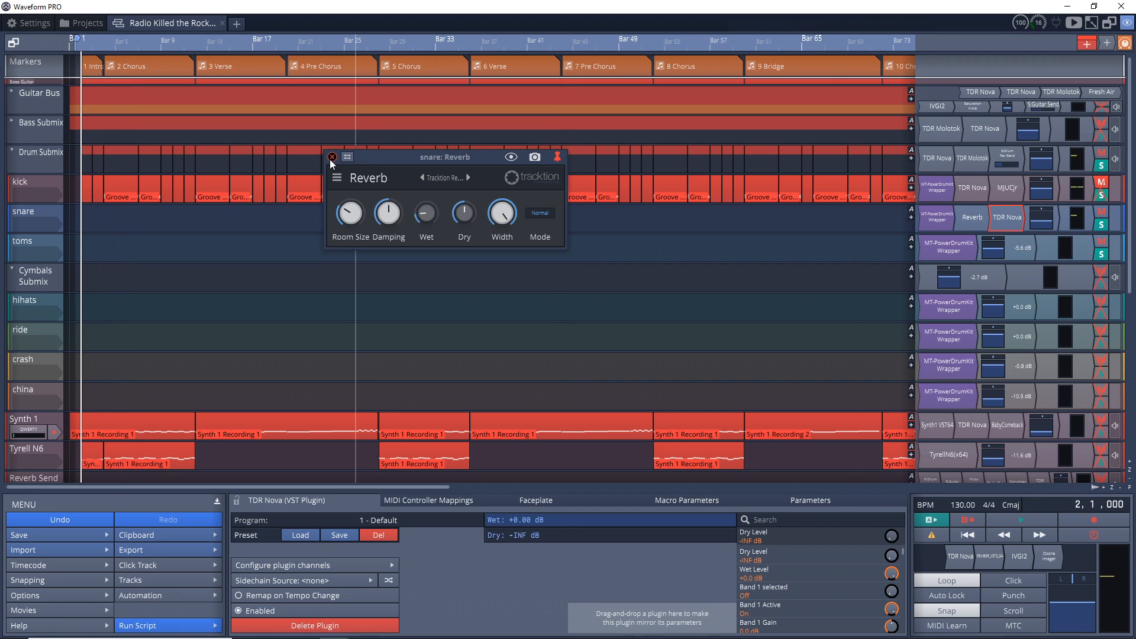
# - Close the snare's Reverb window and inspect the Drum Submix's TDR Nova EQ and TDR Molotok compressor
pyautogui.click(332, 157)
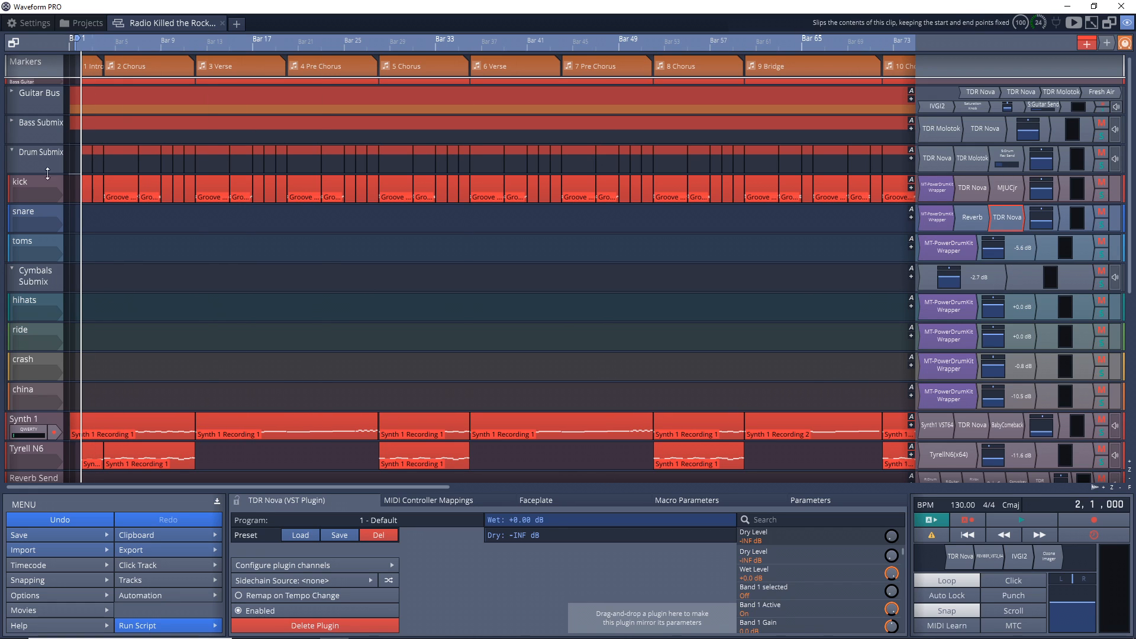
pyautogui.doubleClick(942, 159)
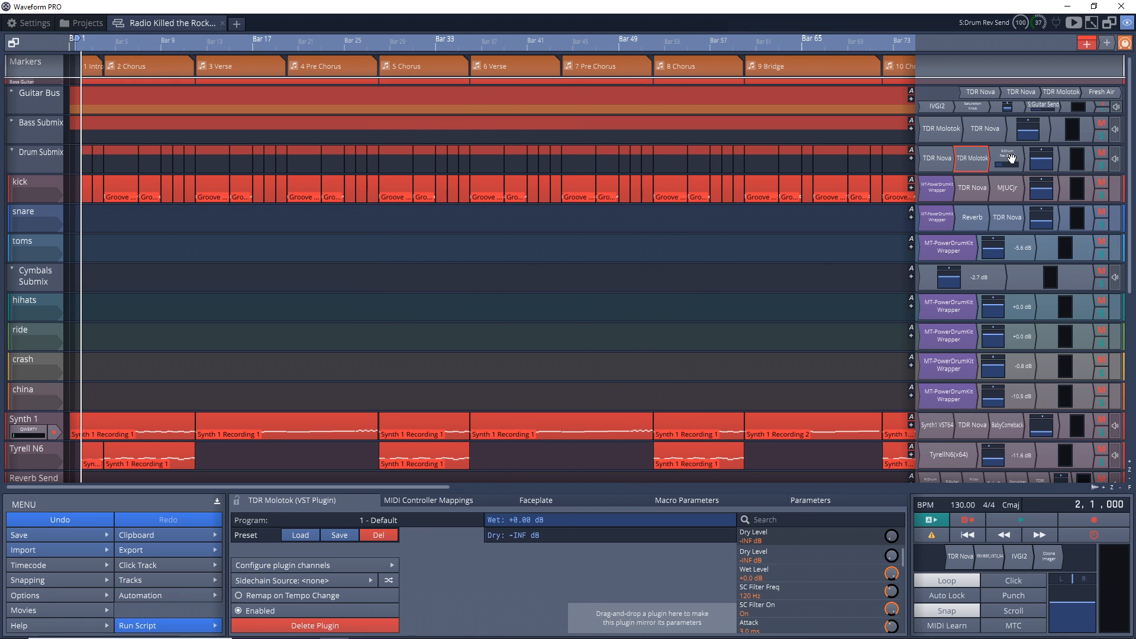
# - Open the Drum Submix's Drum Rev Send plugin, audition the drums with the Reverb Send track soloed, stop playback and close the plugin
pyautogui.doubleClick(1010, 158)
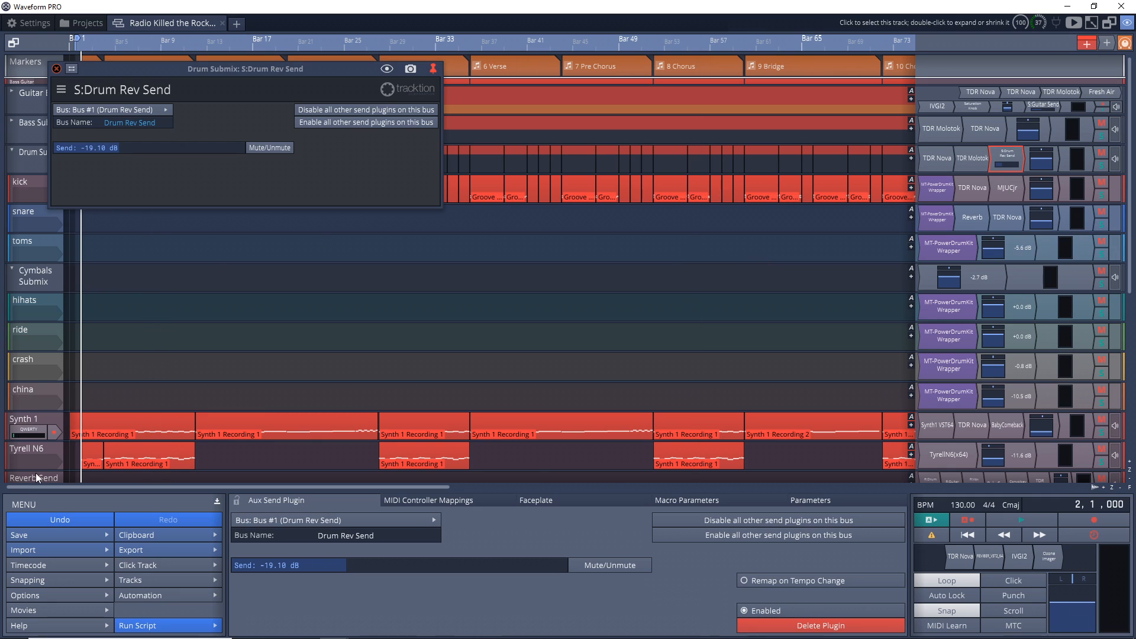
pyautogui.scroll(-1, 38, 477)
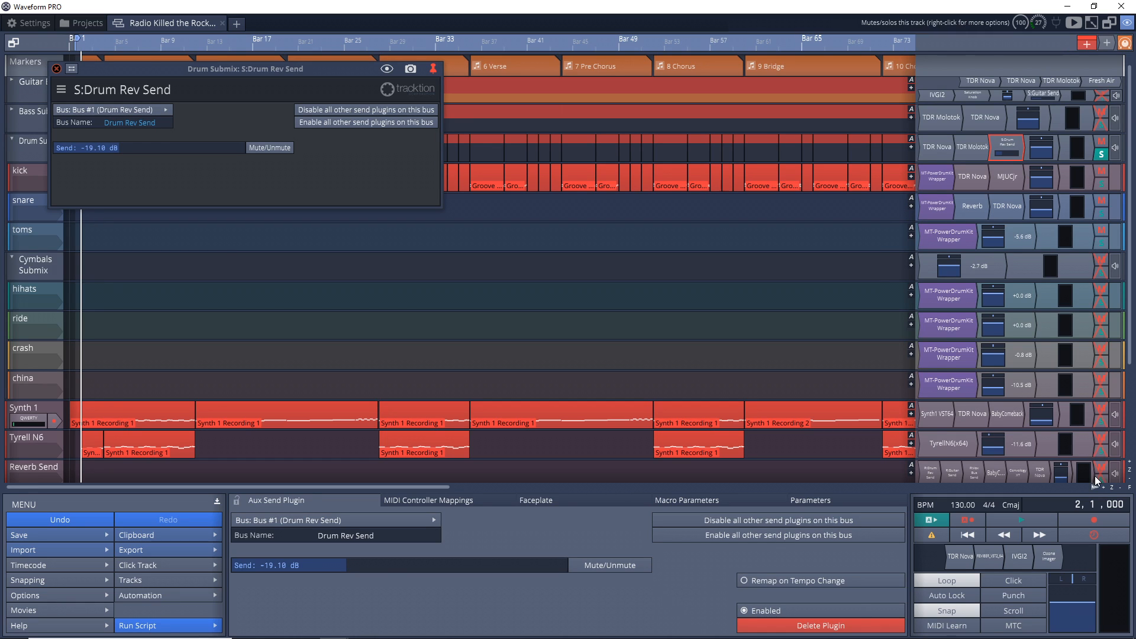
pyautogui.press('space')
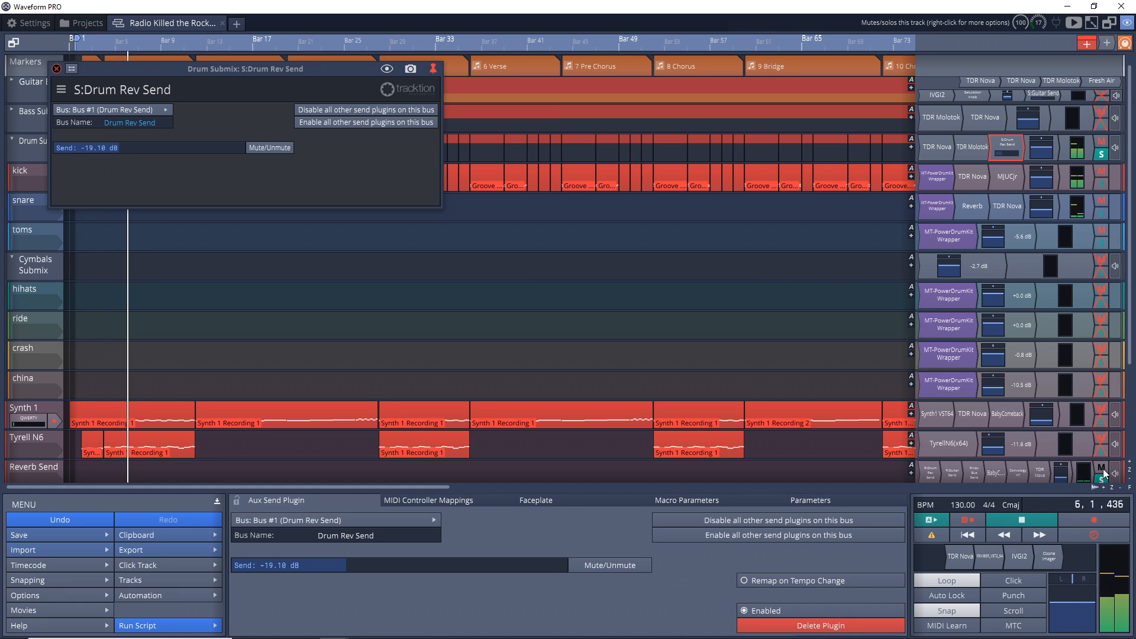
pyautogui.press('space')
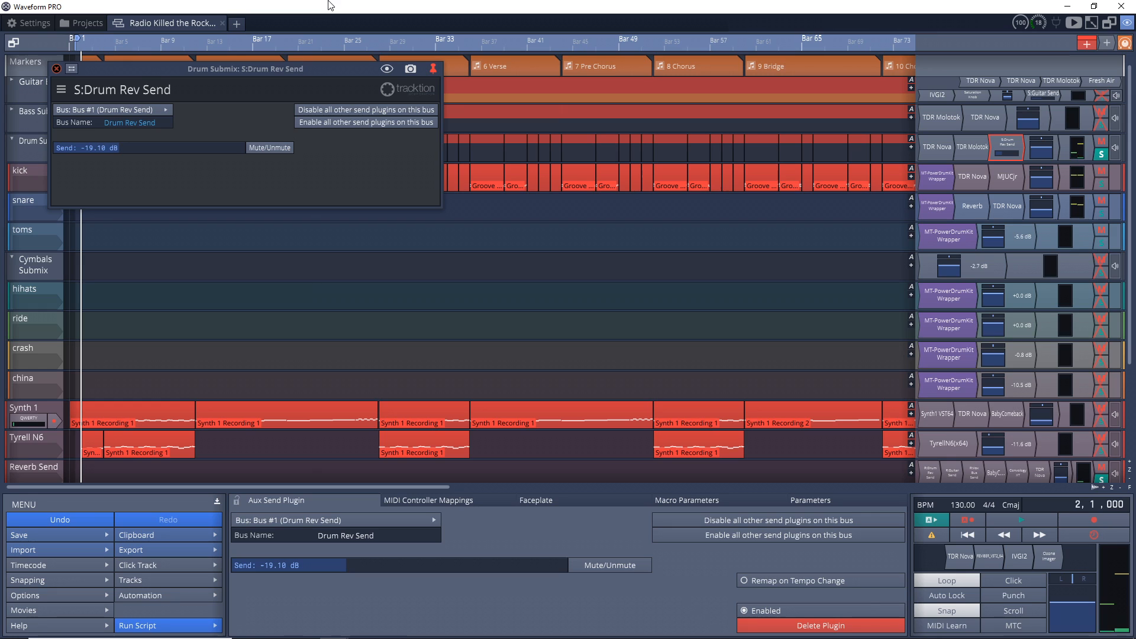
pyautogui.click(57, 68)
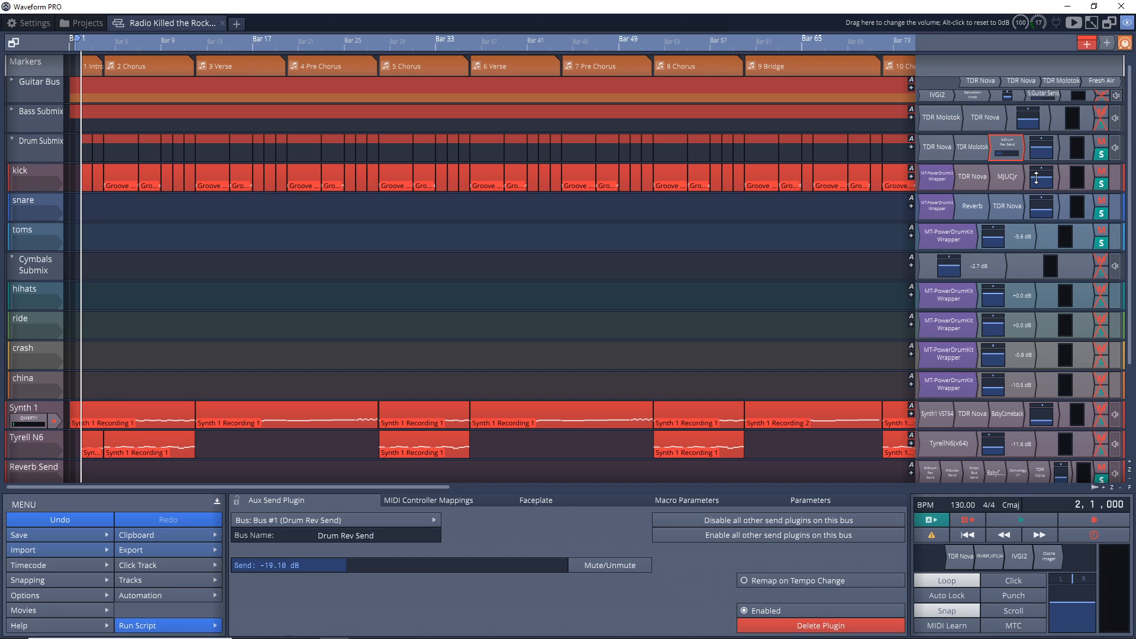
# - Inspect the Synth1 VST64 instrument on the Synth 1 track and close its window
pyautogui.scroll(-3, 23, 104)
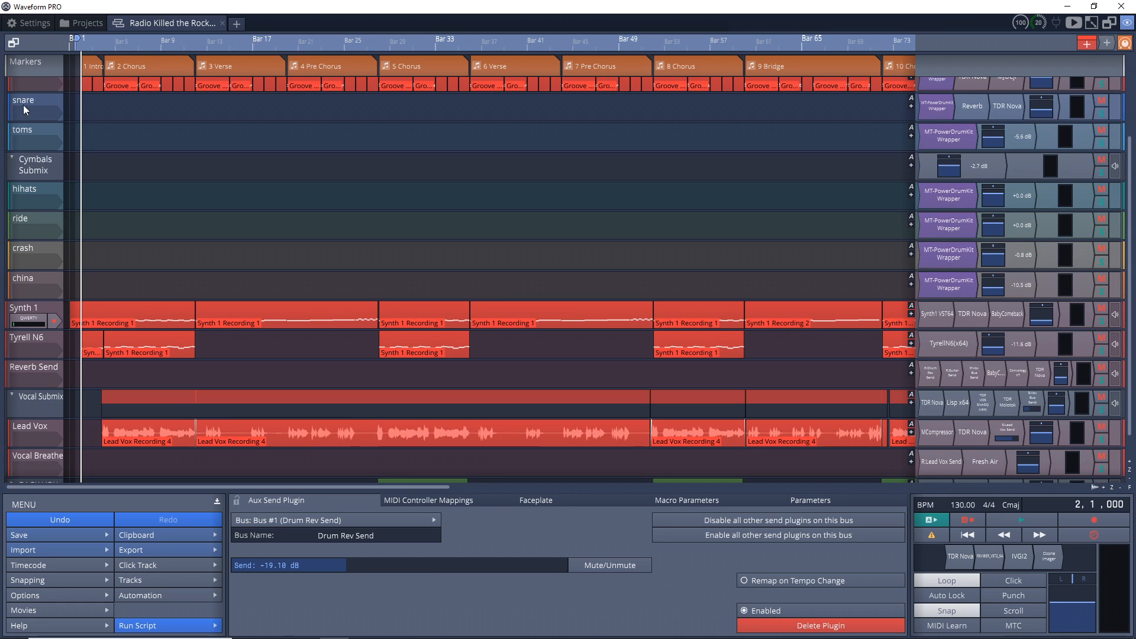
pyautogui.scroll(1, 62, 143)
pyautogui.scroll(-3, 44, 161)
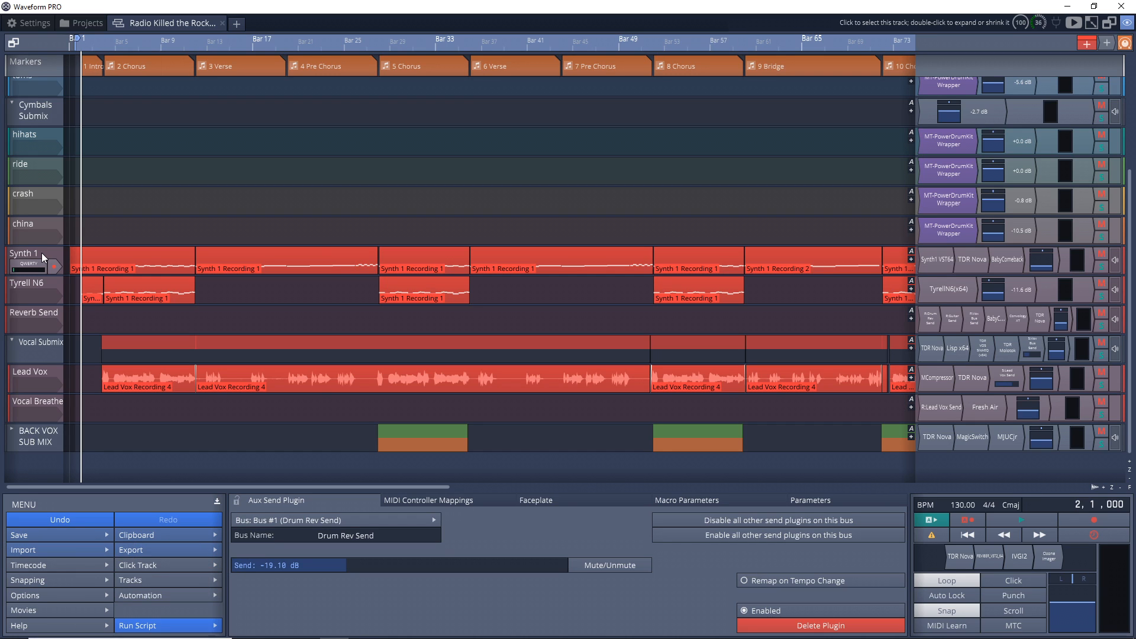
pyautogui.doubleClick(937, 261)
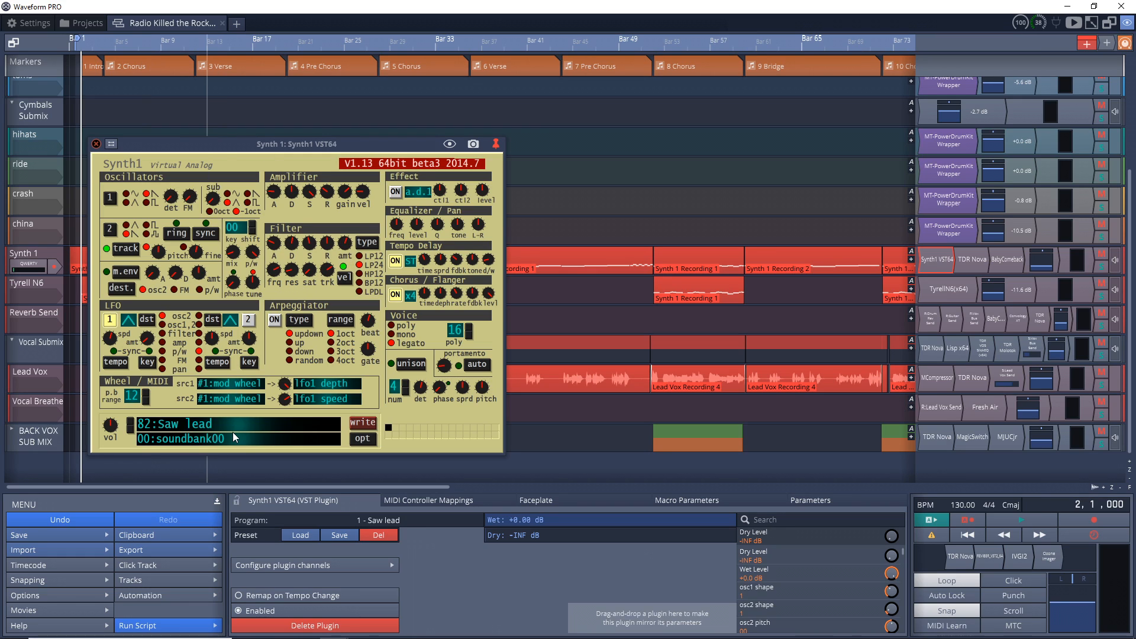
pyautogui.click(95, 143)
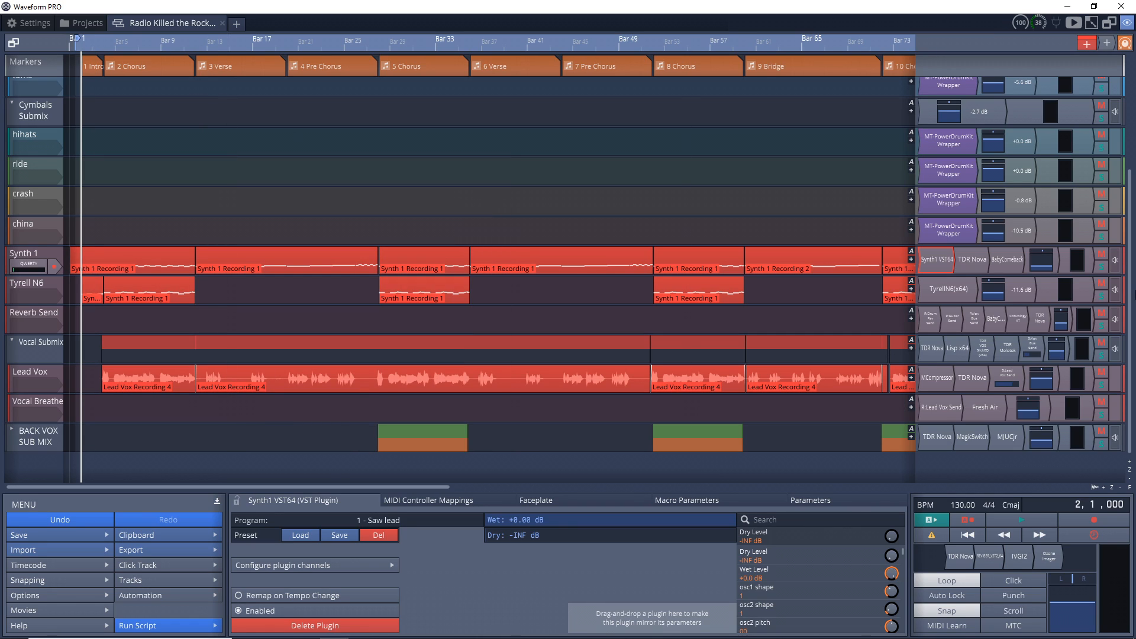
# - Audition the Synth 1 track in solo, clear the solo, and inspect and close its TDR Nova EQ
pyautogui.click(1102, 268)
pyautogui.press('space')
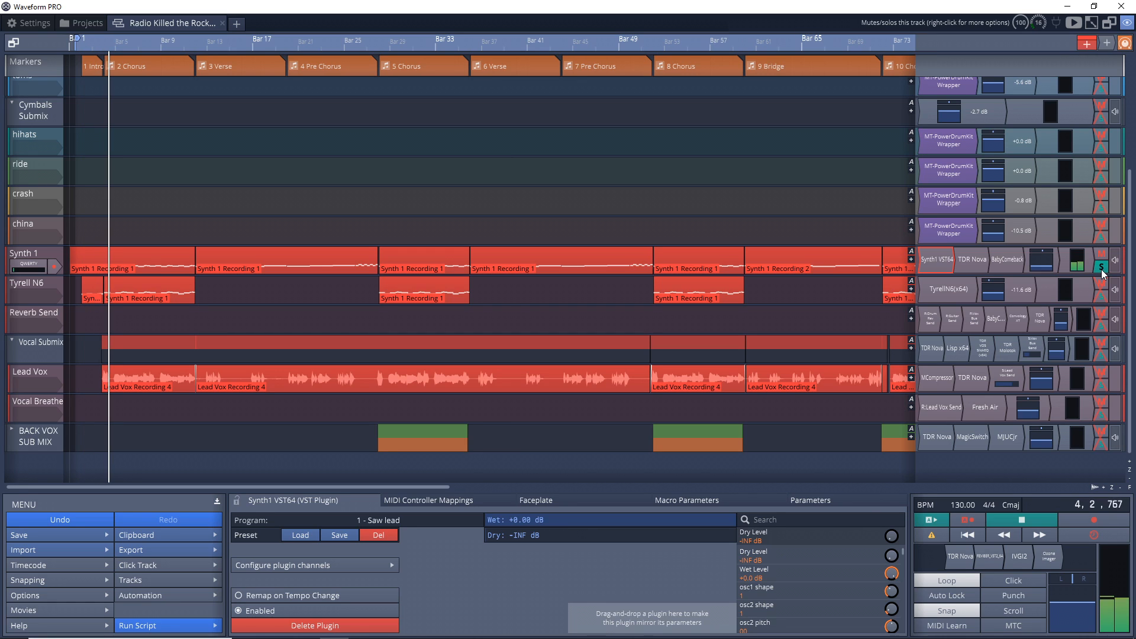
pyautogui.press('space')
pyautogui.click(1102, 267)
pyautogui.doubleClick(977, 261)
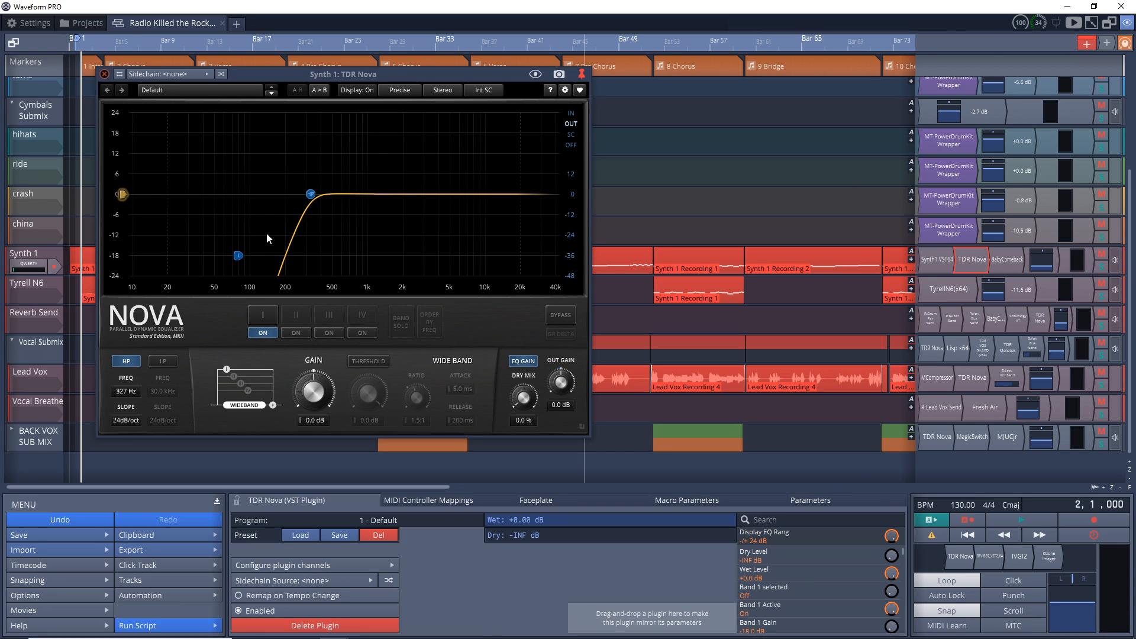
pyautogui.click(104, 75)
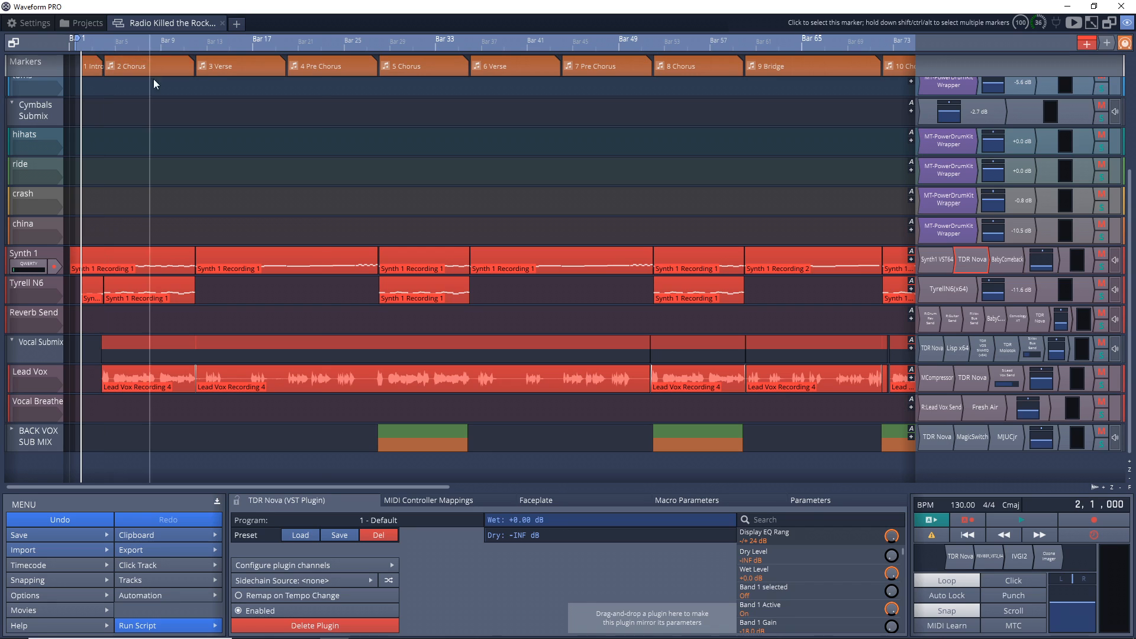
# - Inspect Synth 1's BabyComeback delay and audition the soloed track with it enabled, disabled and re-enabled, then stop playback and clear the solo
pyautogui.doubleClick(1008, 263)
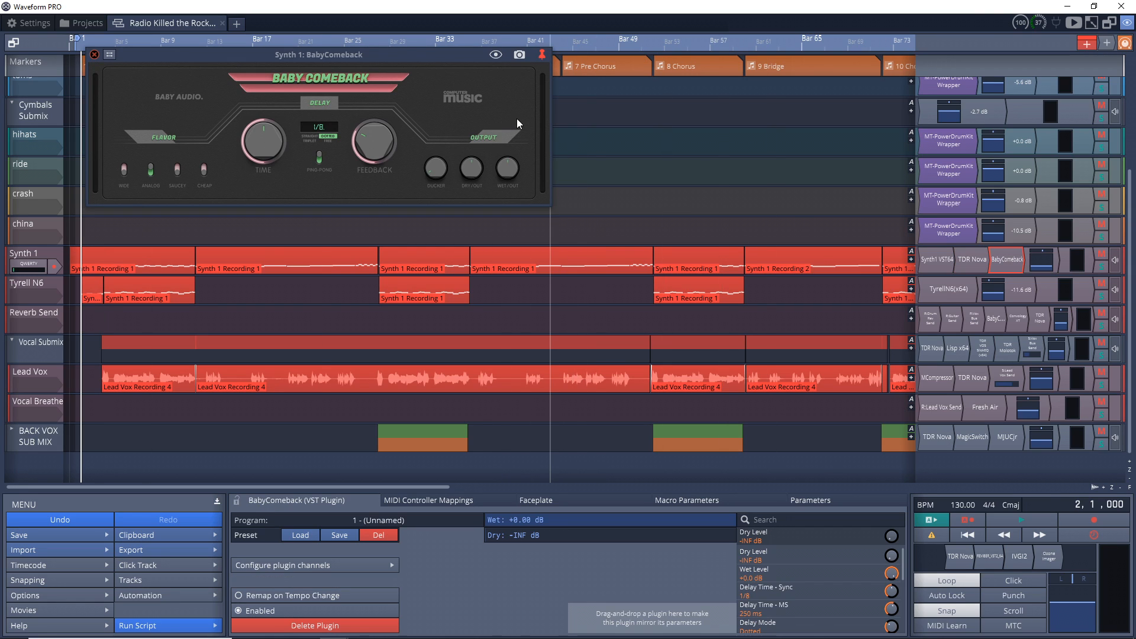
pyautogui.moveTo(472, 161)
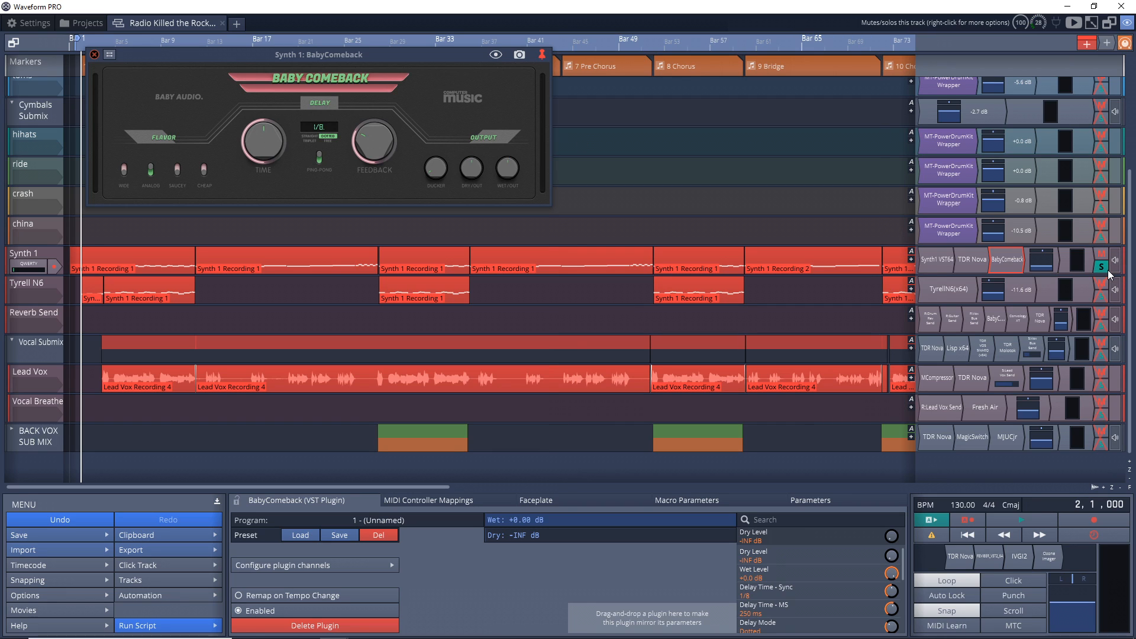
pyautogui.press('space')
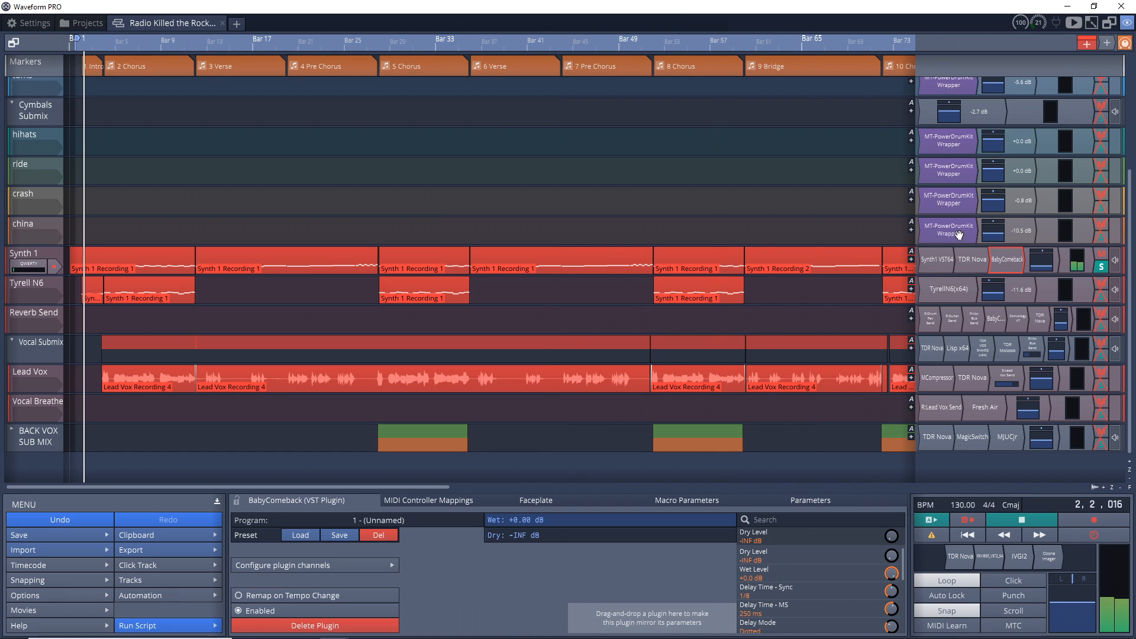
pyautogui.moveTo(447, 184)
pyautogui.rightClick(1007, 260)
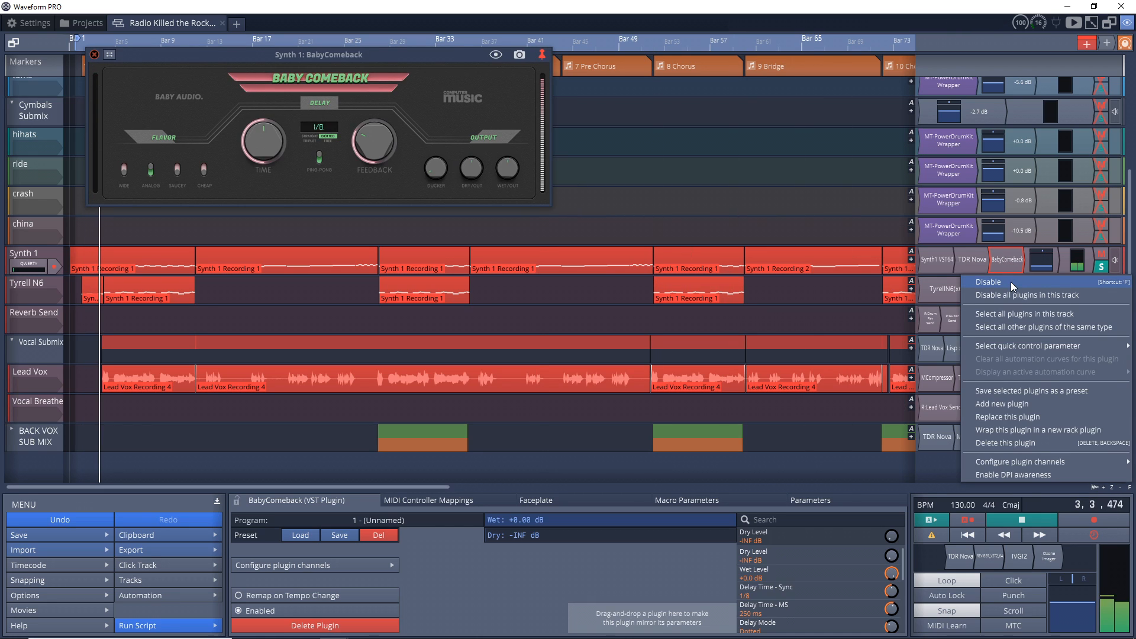
pyautogui.click(1010, 281)
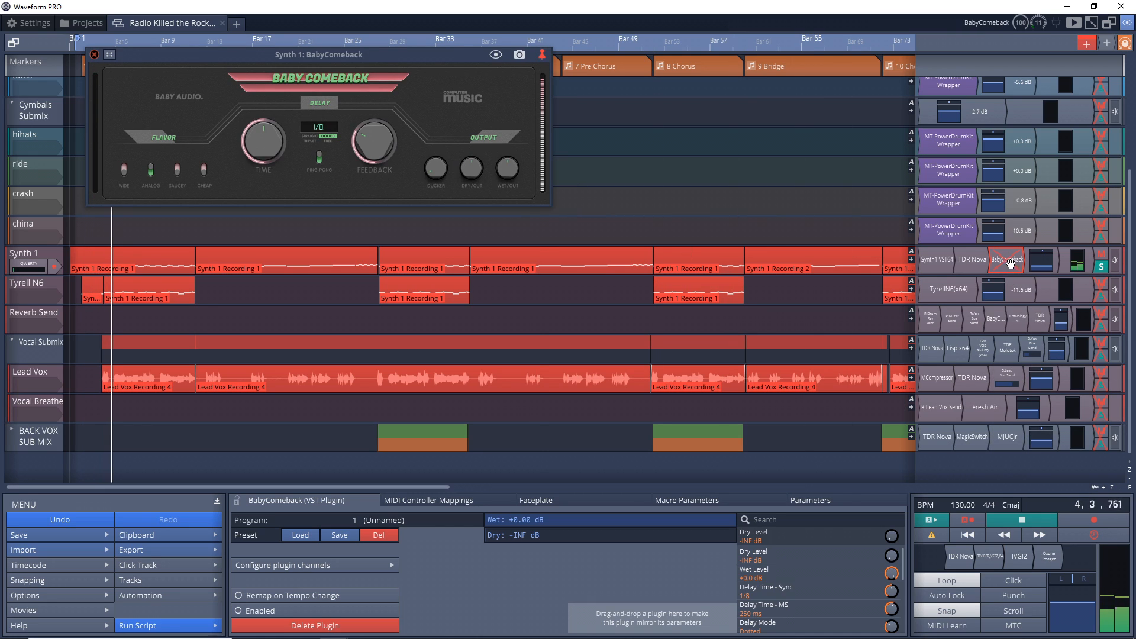
pyautogui.rightClick(1010, 260)
pyautogui.click(1010, 282)
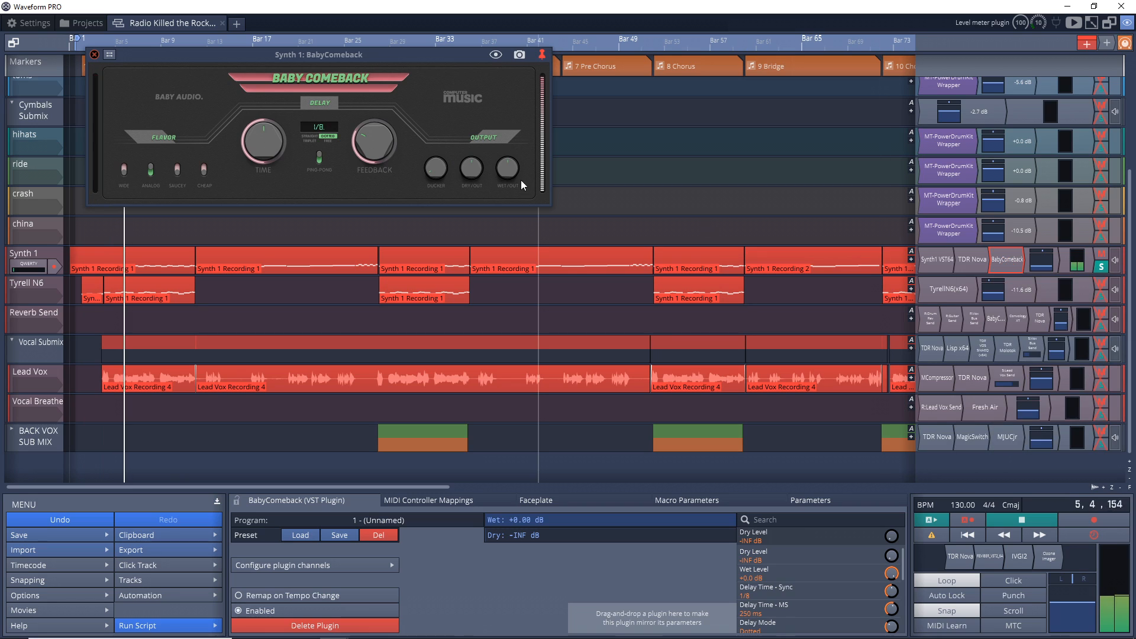
pyautogui.click(95, 55)
pyautogui.press('space')
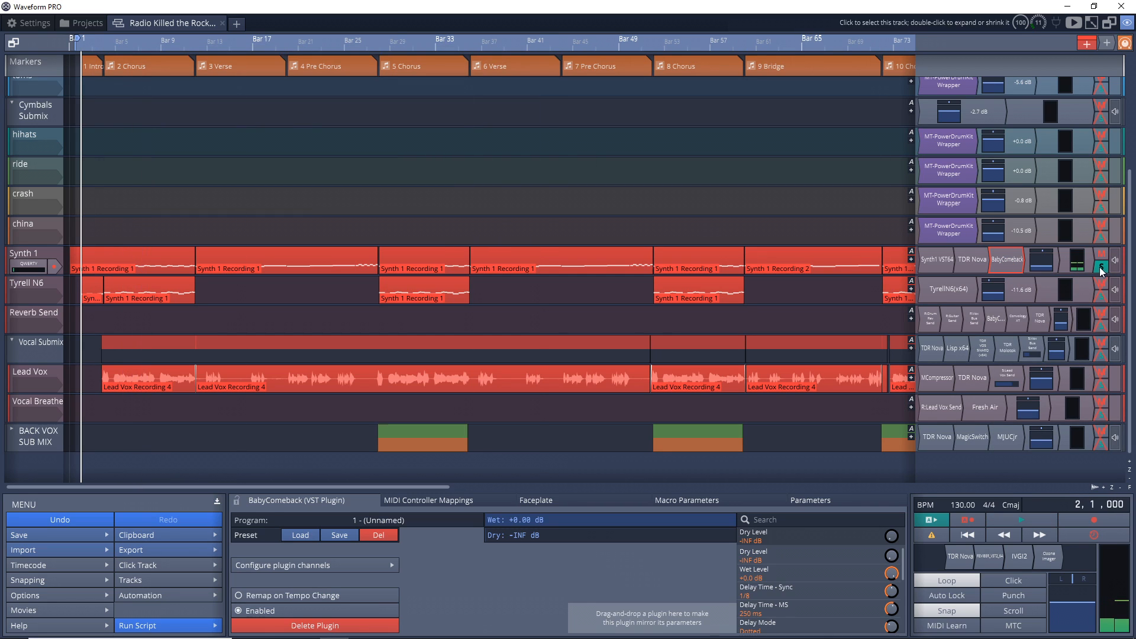
pyautogui.click(1101, 266)
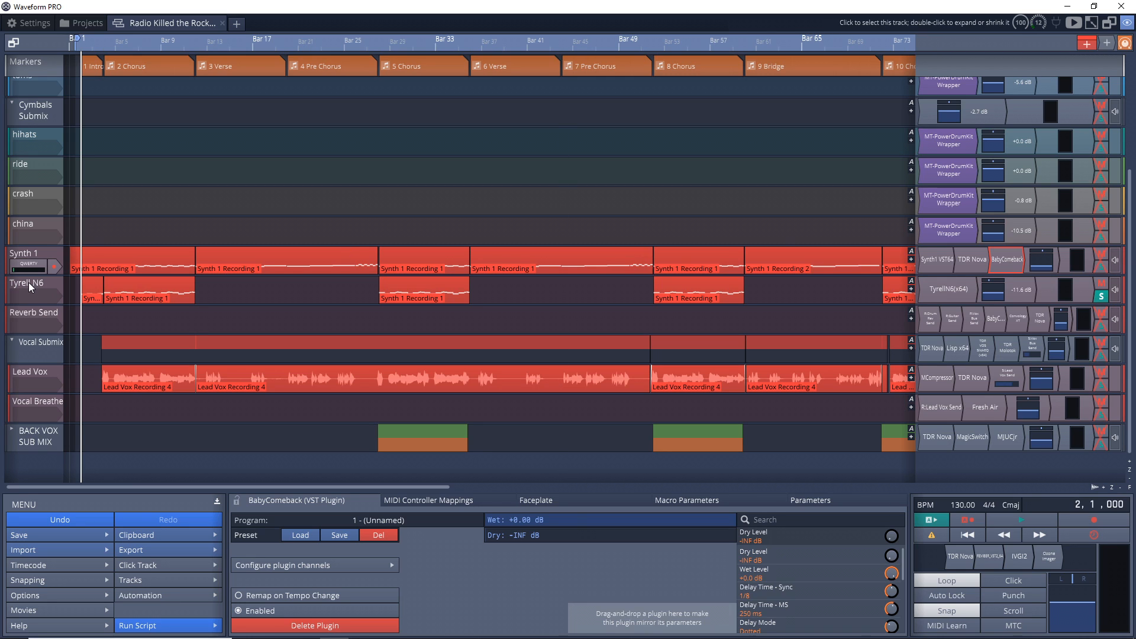
# - Open the TyrellN6 instrument with its VoxHumana preset, audition the soloed Tyrell N6 track and stop playback
pyautogui.doubleClick(942, 296)
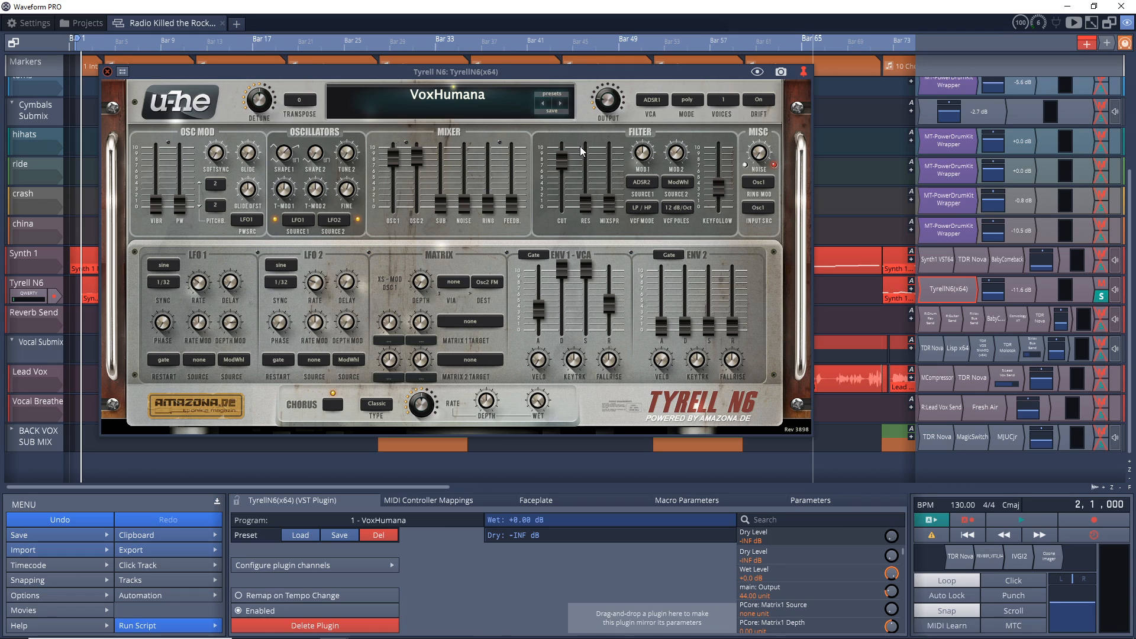
pyautogui.press('space')
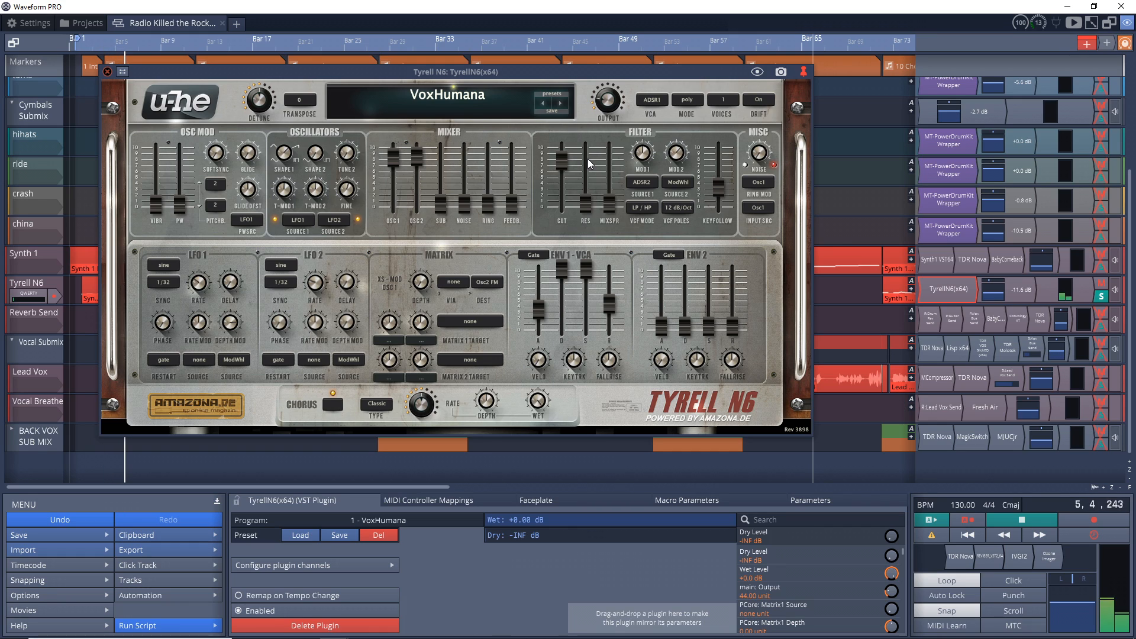
pyautogui.press('space')
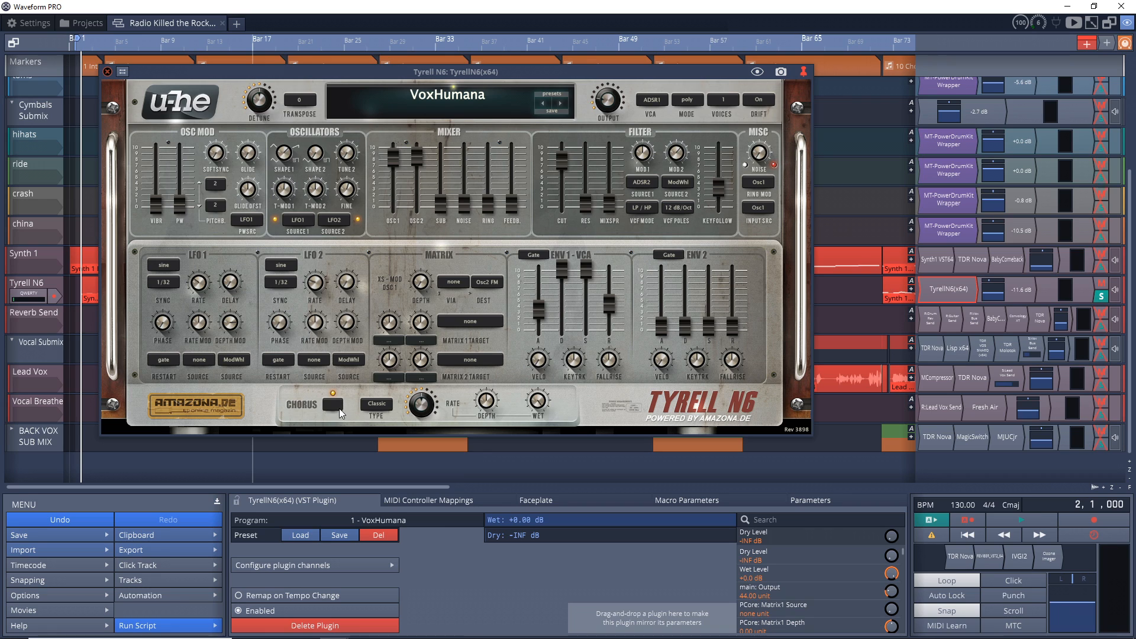
# - Audition the Tyrell N6 track with the synth's chorus switched off and back on, stop playback and close the instrument window
pyautogui.click(323, 400)
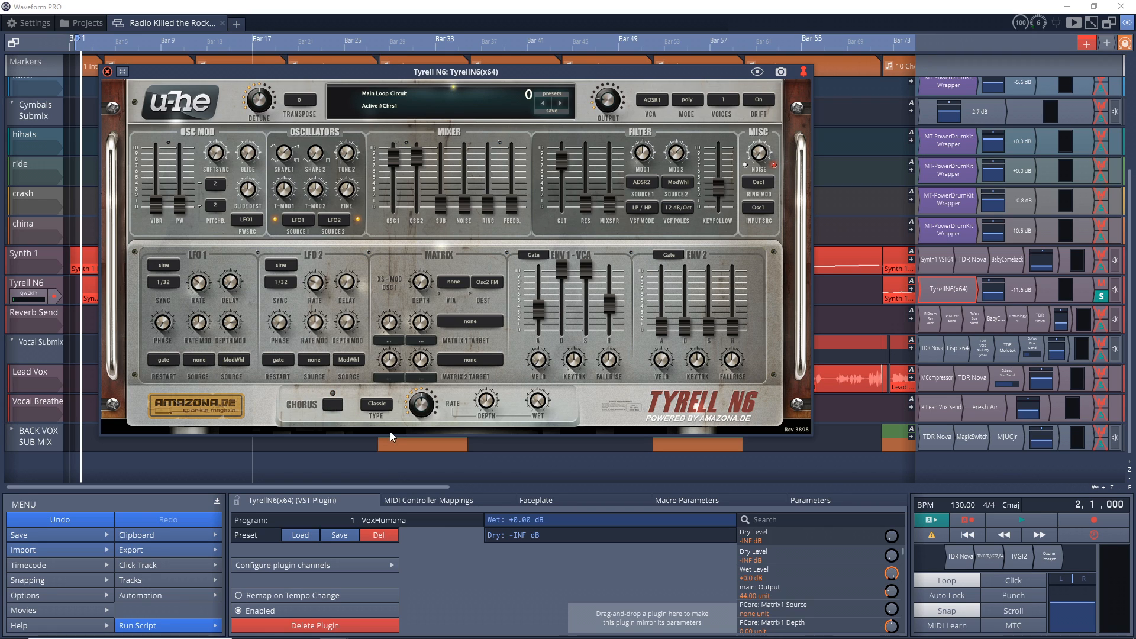
pyautogui.press('space')
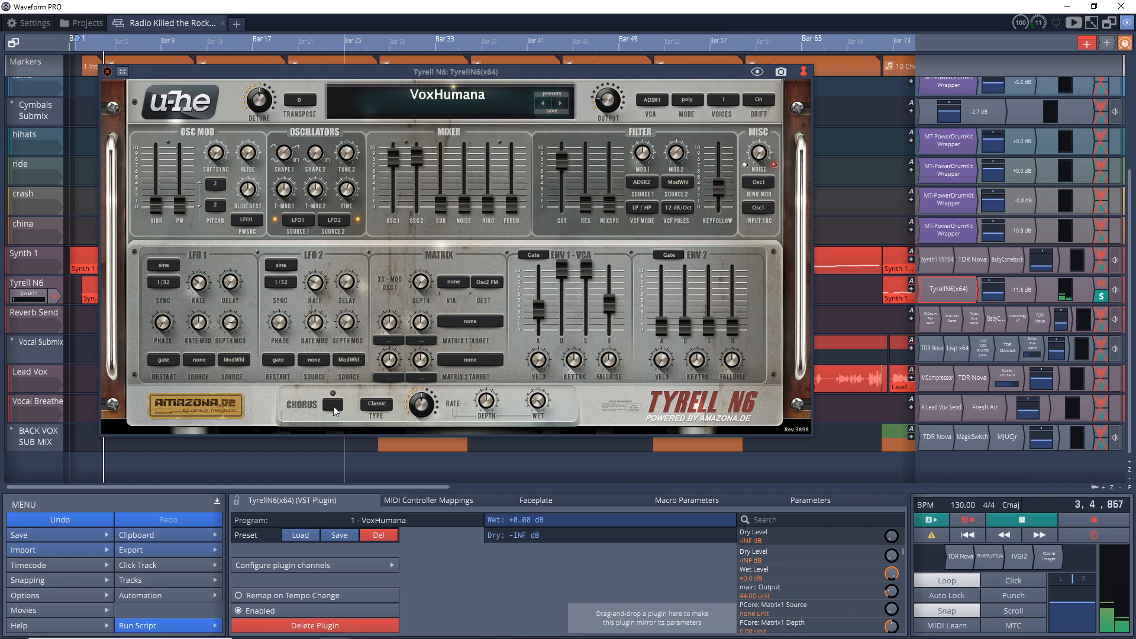
pyautogui.click(333, 409)
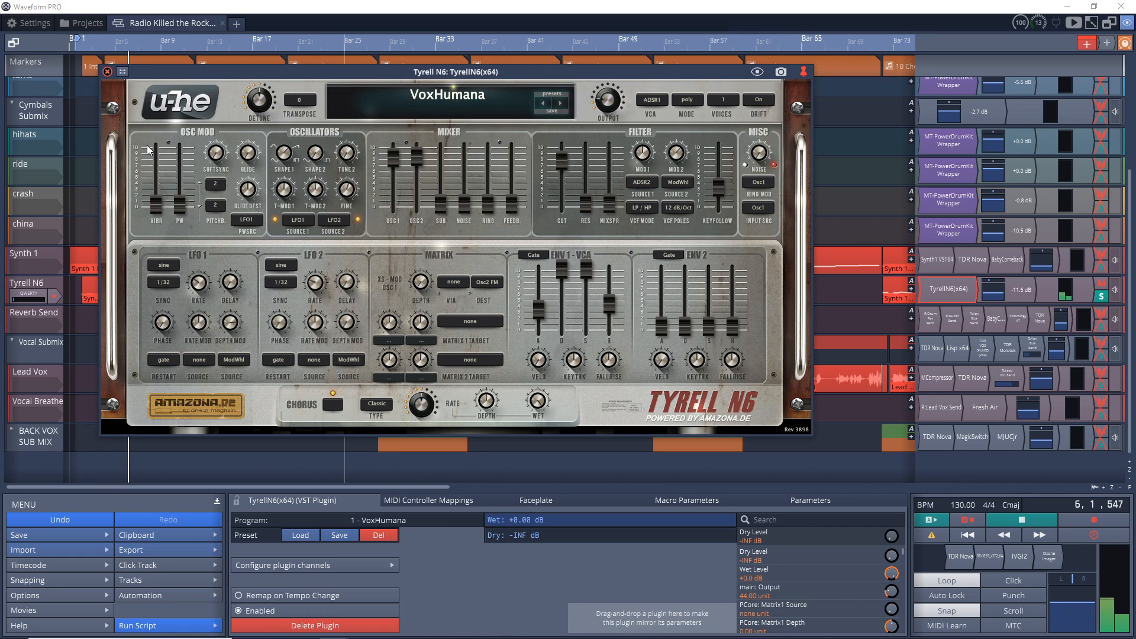
pyautogui.click(248, 6)
pyautogui.press('space')
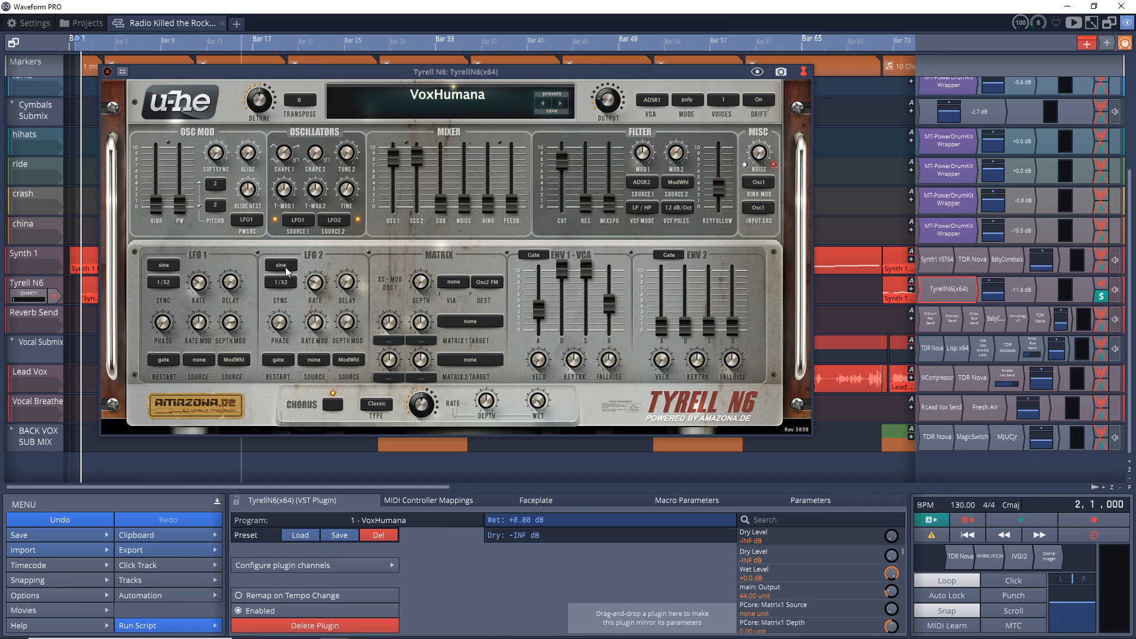
pyautogui.click(107, 71)
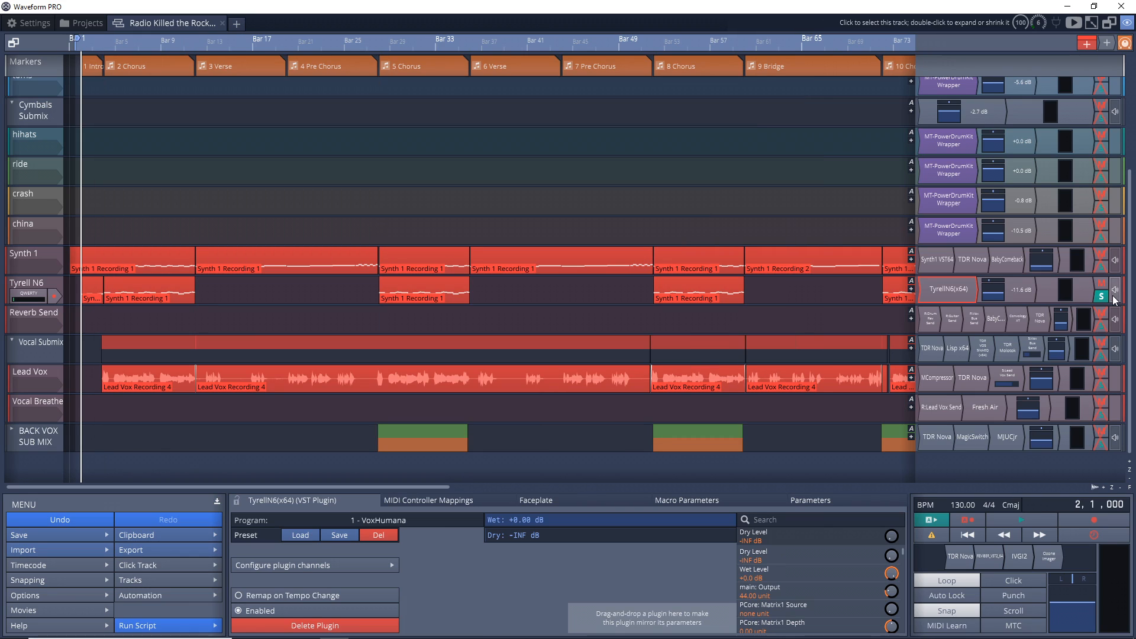
# - Audition the Synth 1 and Tyrell N6 tracks soloed together, stop playback and clear both solos
pyautogui.click(1102, 267)
pyautogui.press('space')
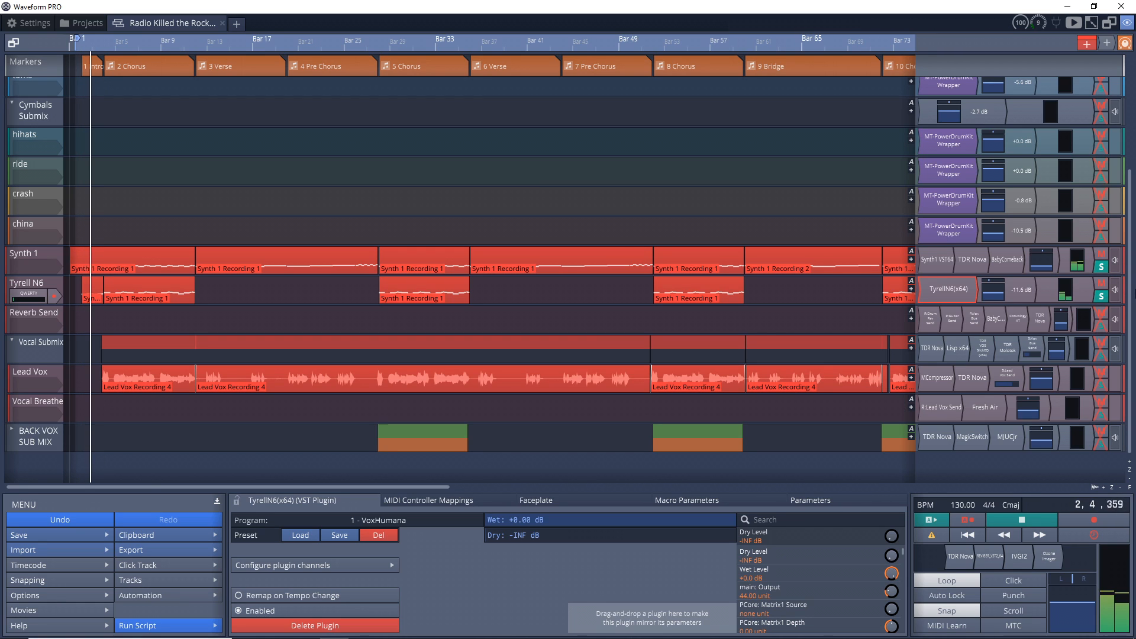
pyautogui.press('space')
pyautogui.click(1102, 267)
pyautogui.click(1101, 296)
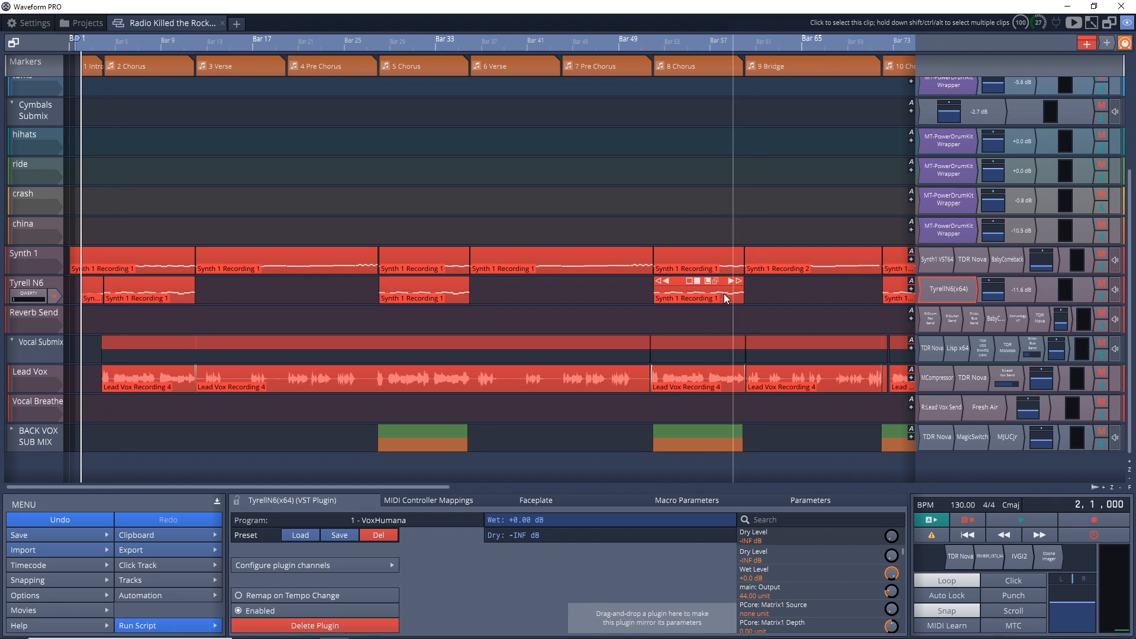
# - Select the Vocal Submix, Lead Vox and Vocal Breathe tracks in turn to review the vocal submix's contents
pyautogui.click(29, 347)
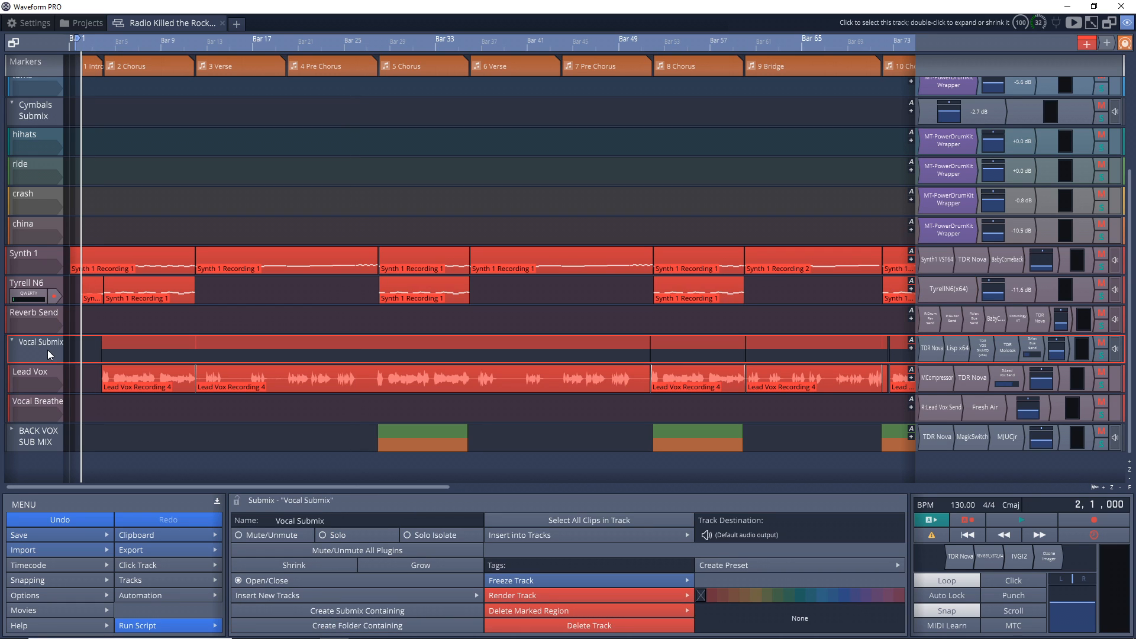
pyautogui.click(12, 343)
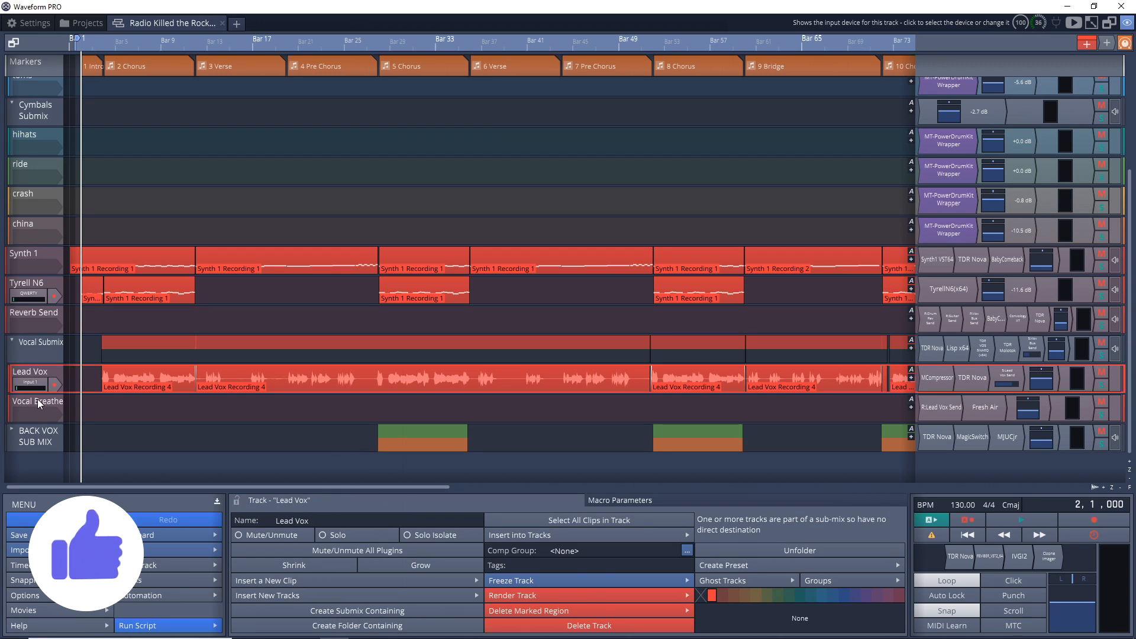
pyautogui.click(38, 400)
pyautogui.click(36, 383)
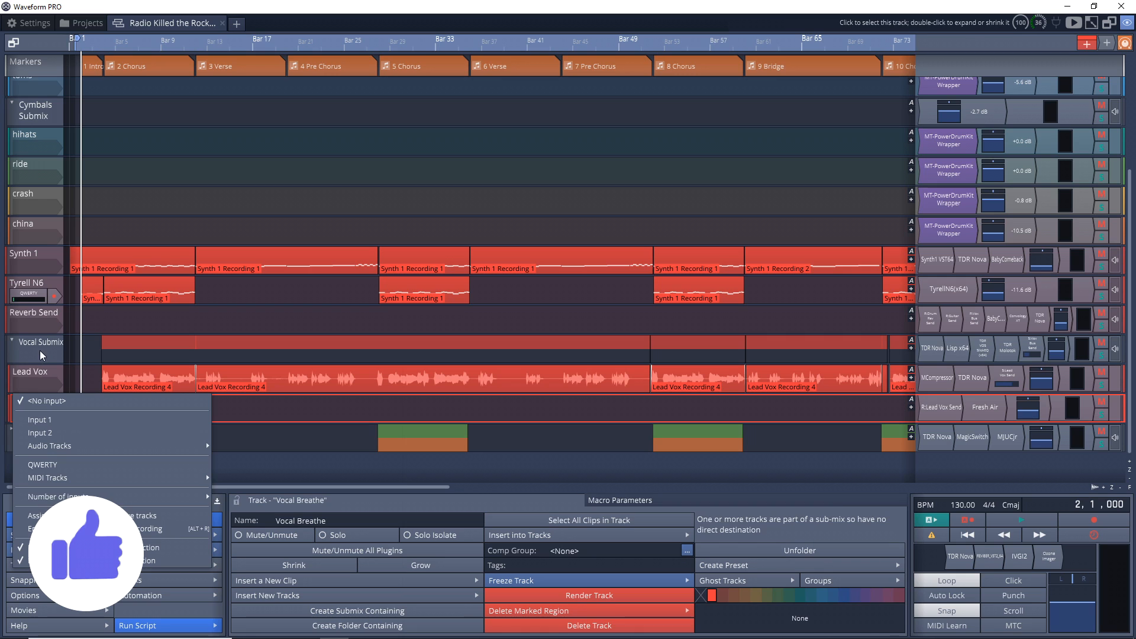
# - Open the Fresh Air plugin on the Vocal Breathe track to review its settings and close its window
pyautogui.click(40, 420)
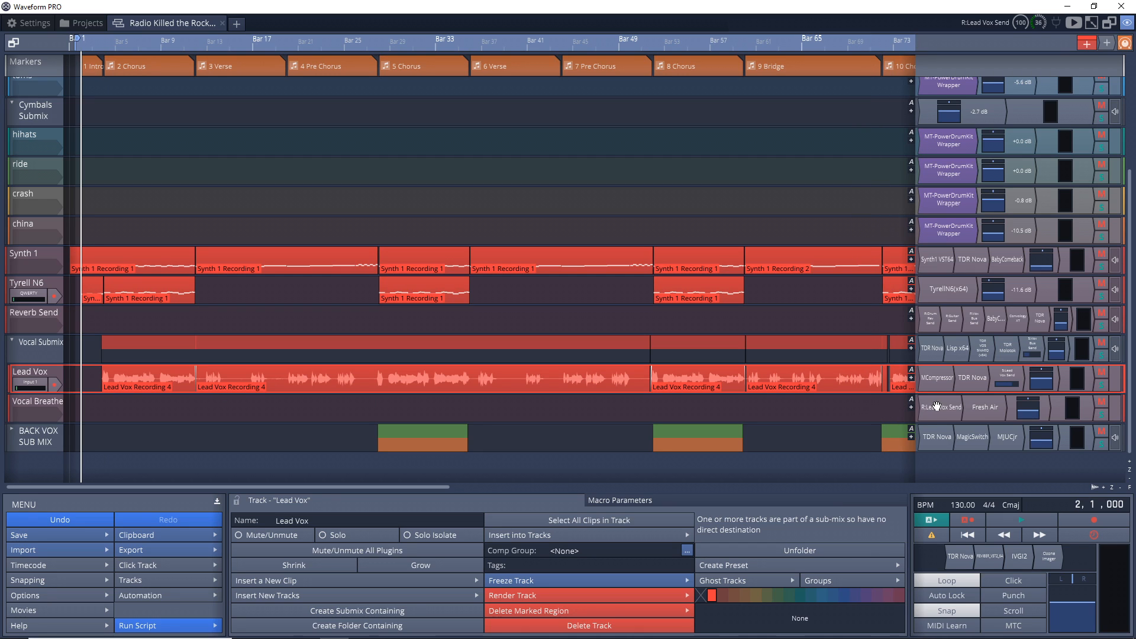
pyautogui.doubleClick(985, 407)
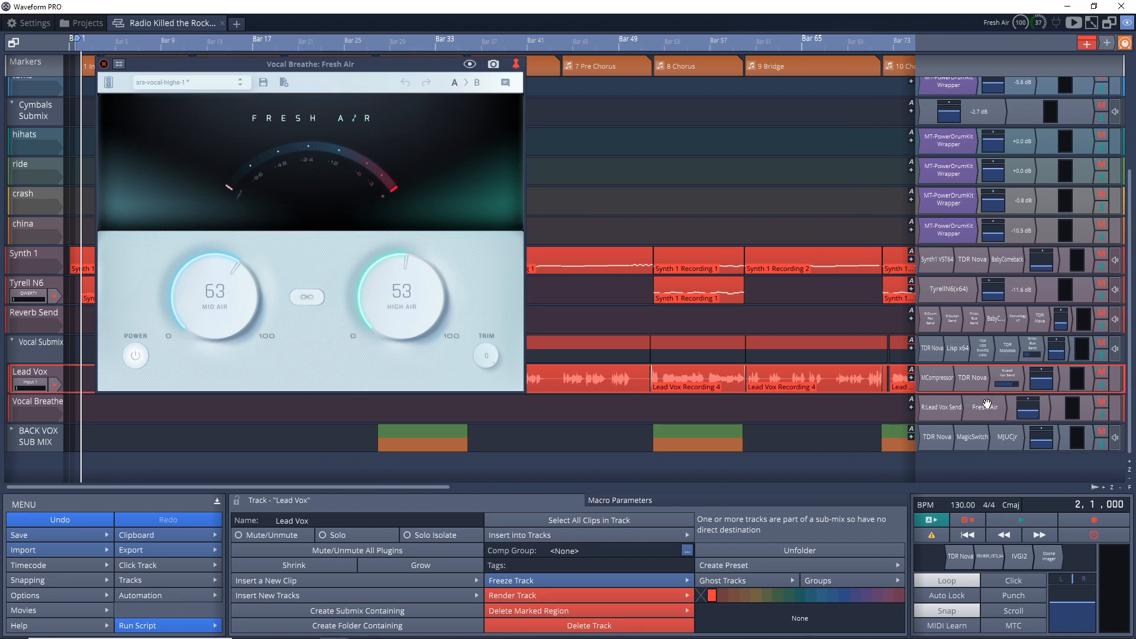
pyautogui.click(103, 64)
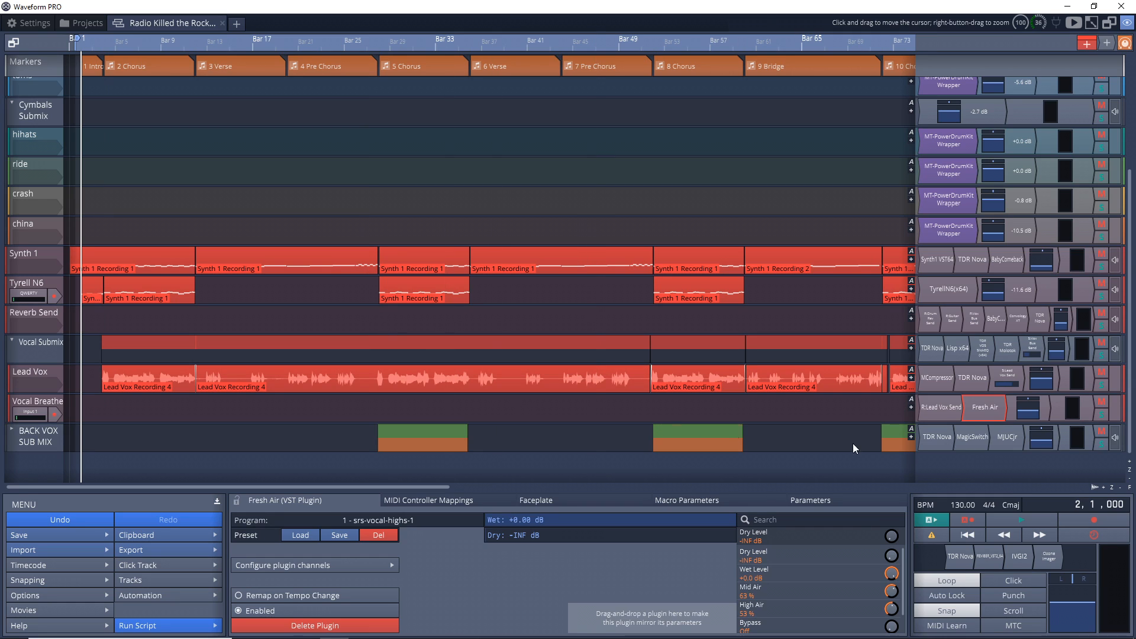
# - Solo the Vocal Submix and audition it from bar 20 with Vocal Breathe muted and unmuted, then stop playback
pyautogui.click(1102, 356)
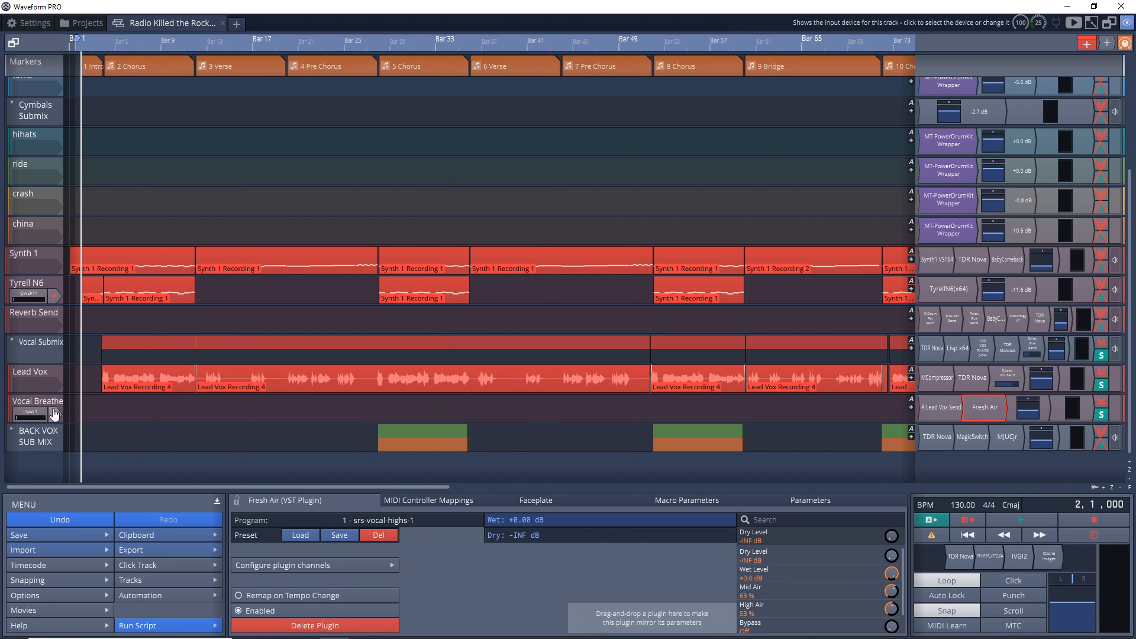
pyautogui.click(204, 427)
pyautogui.press('space')
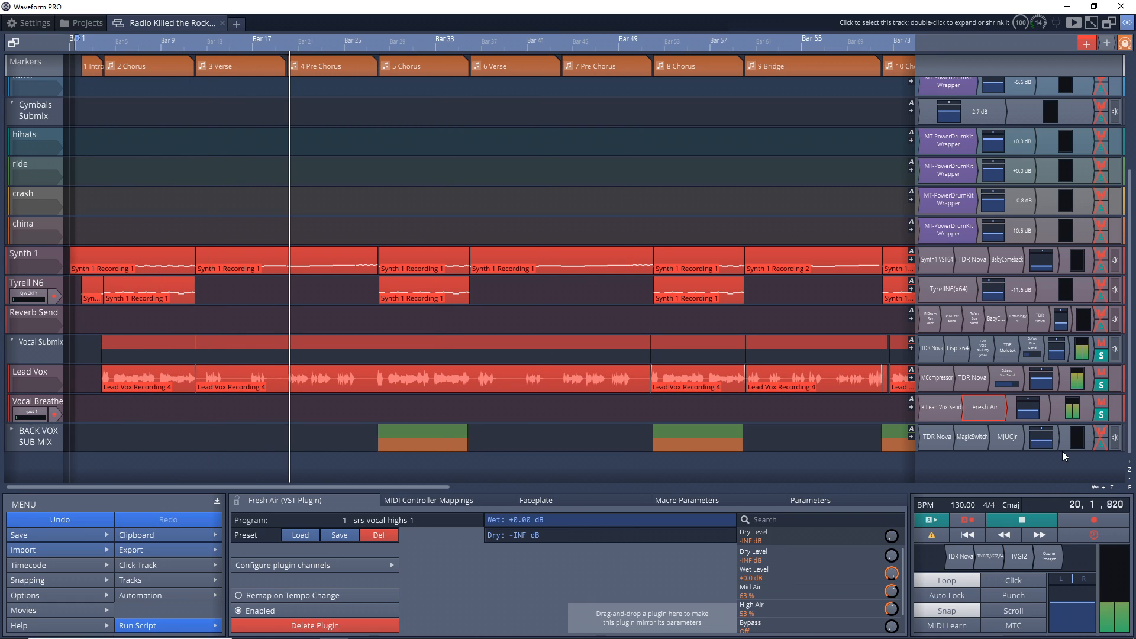
pyautogui.click(1103, 414)
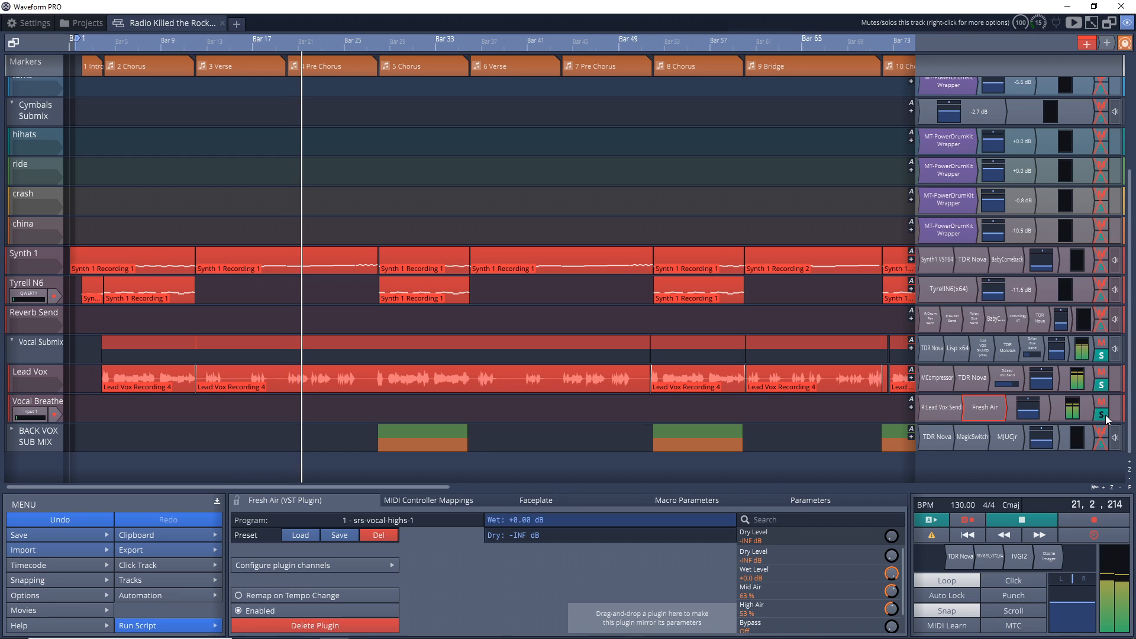
pyautogui.click(1101, 403)
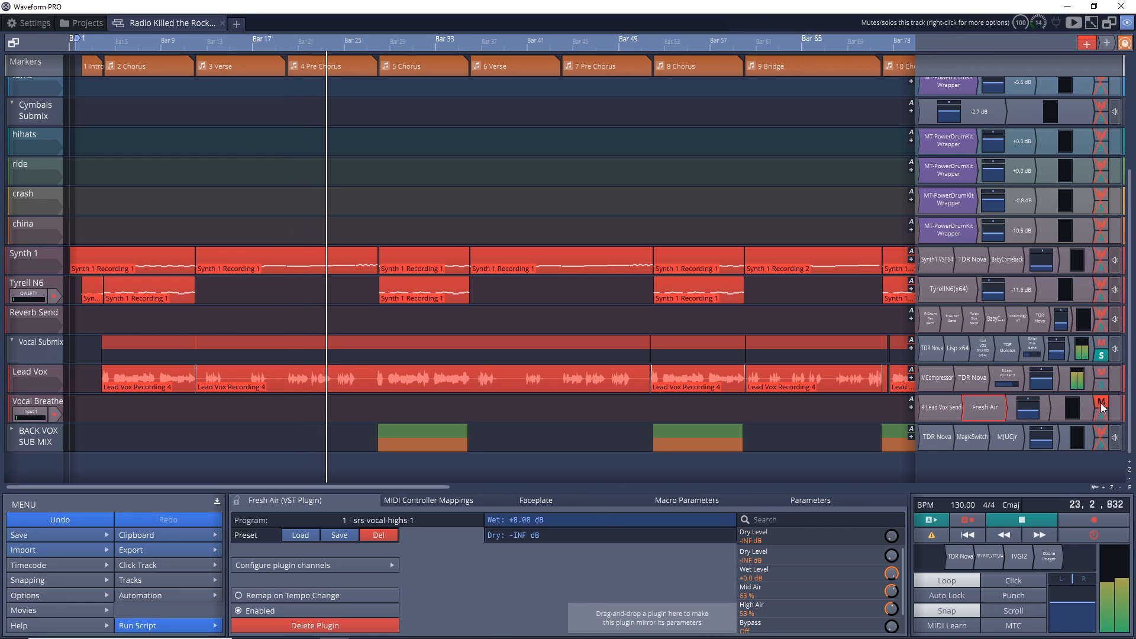
pyautogui.click(1101, 403)
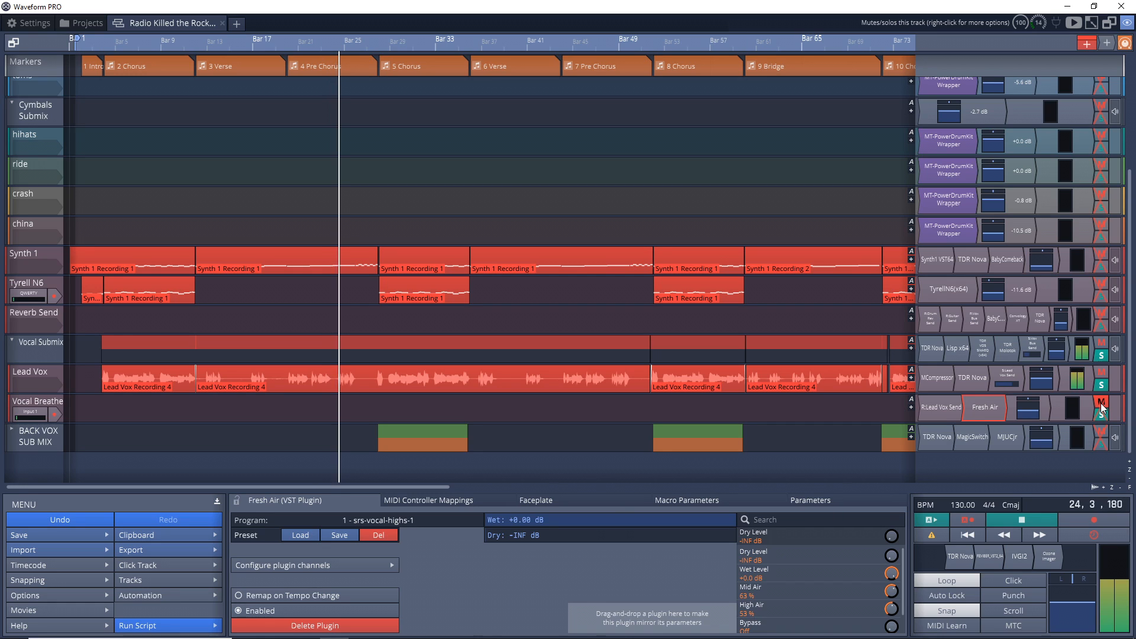
pyautogui.click(1101, 403)
pyautogui.press('space')
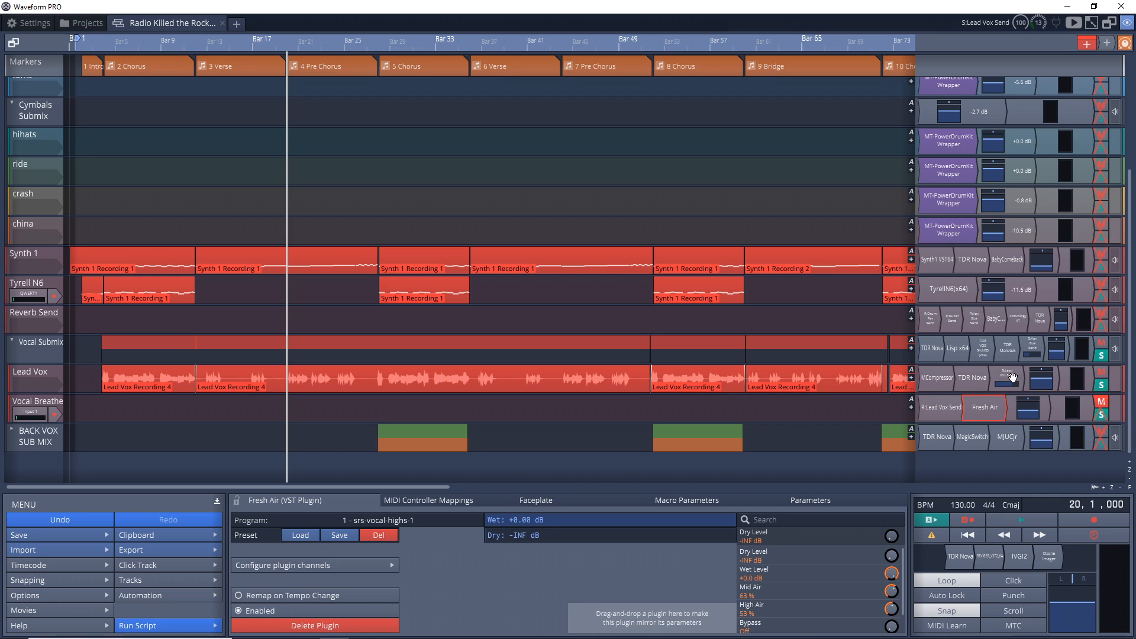
# - Audition the soloed vocals with the Lead Vox MCompressor open, stop playback and close the compressor
pyautogui.doubleClick(934, 379)
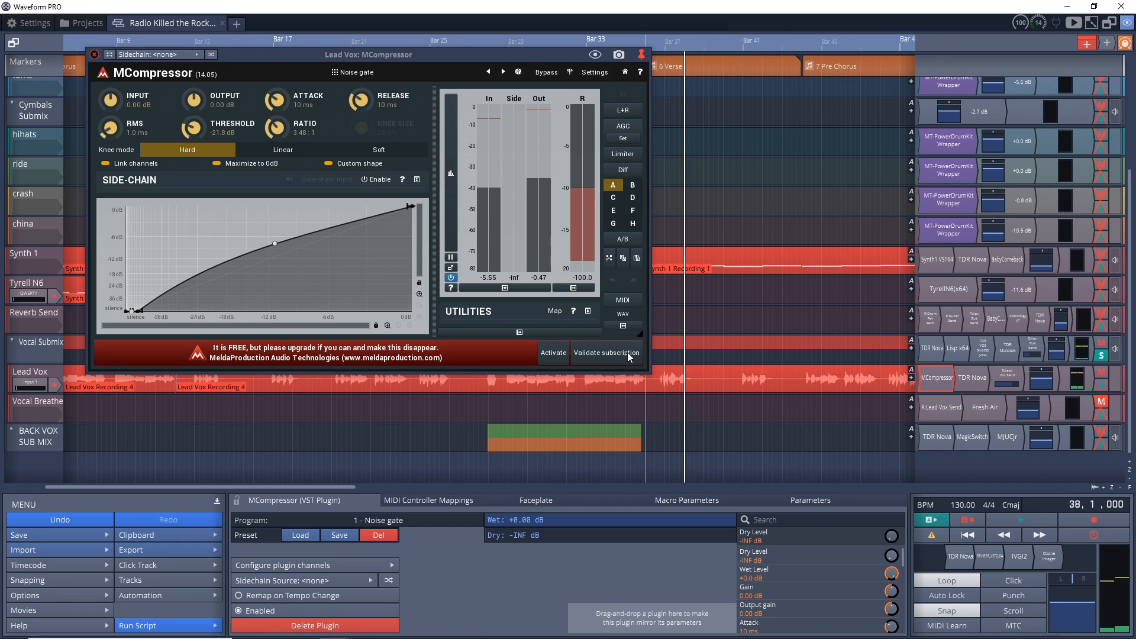
pyautogui.press('space')
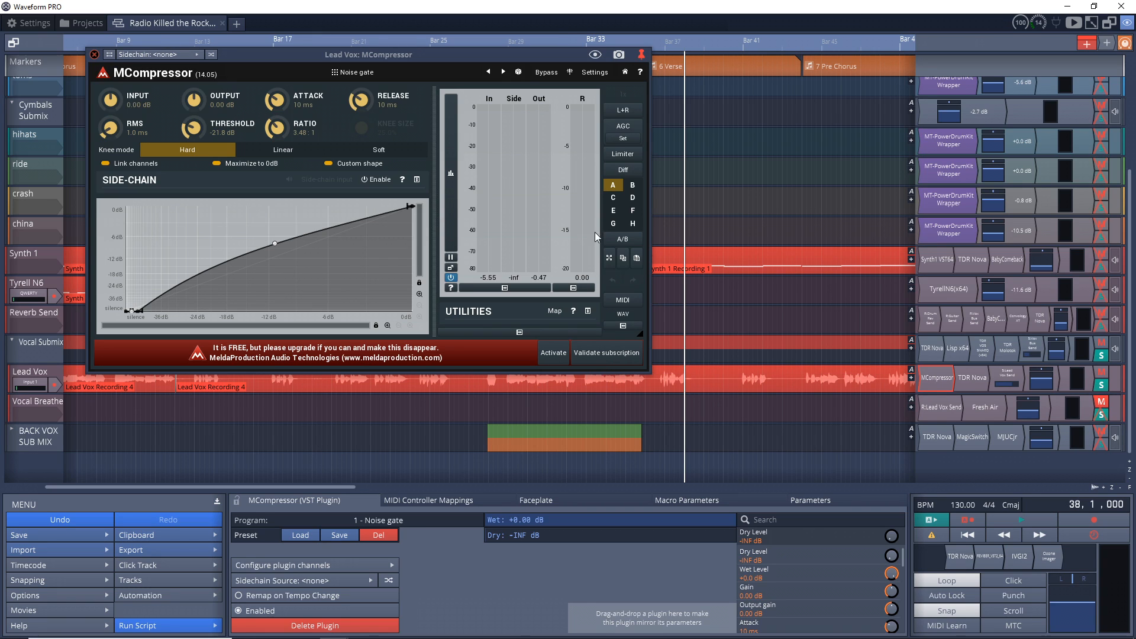
pyautogui.click(94, 55)
# - Open the TDR Nova equalizer on Lead Vox, examine its bands including band III, and close it
pyautogui.doubleClick(972, 379)
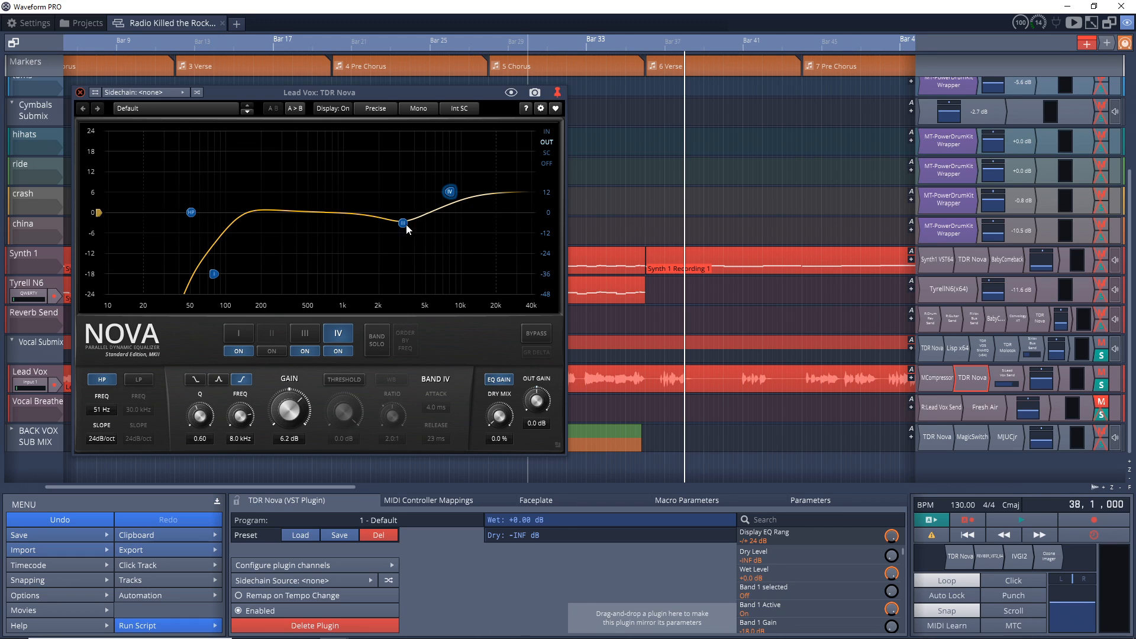
pyautogui.click(302, 335)
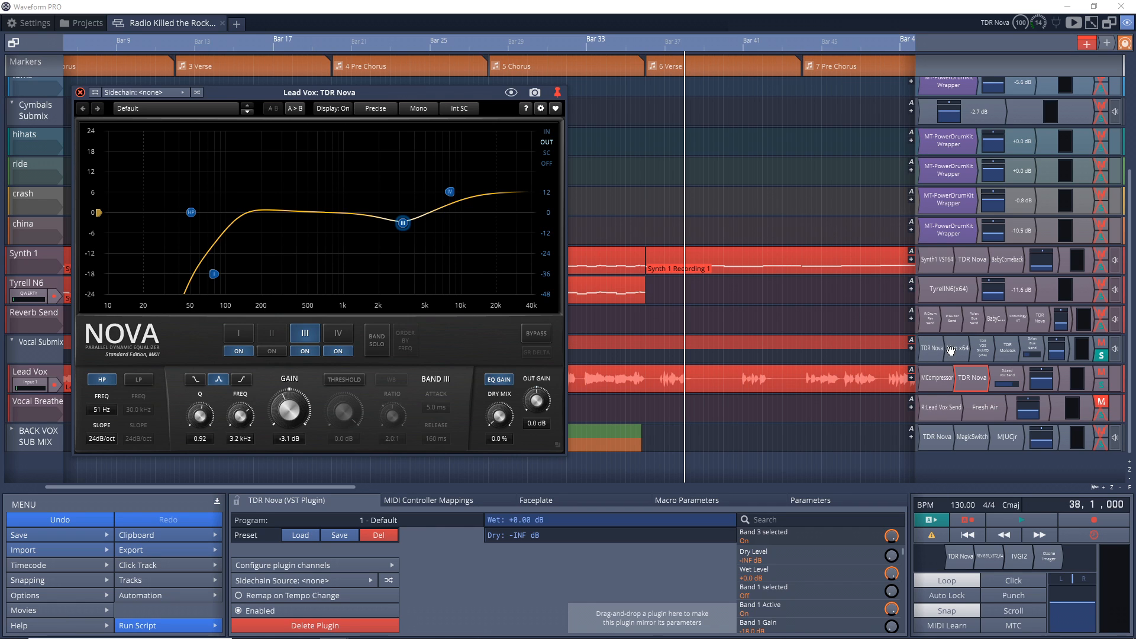
pyautogui.click(80, 92)
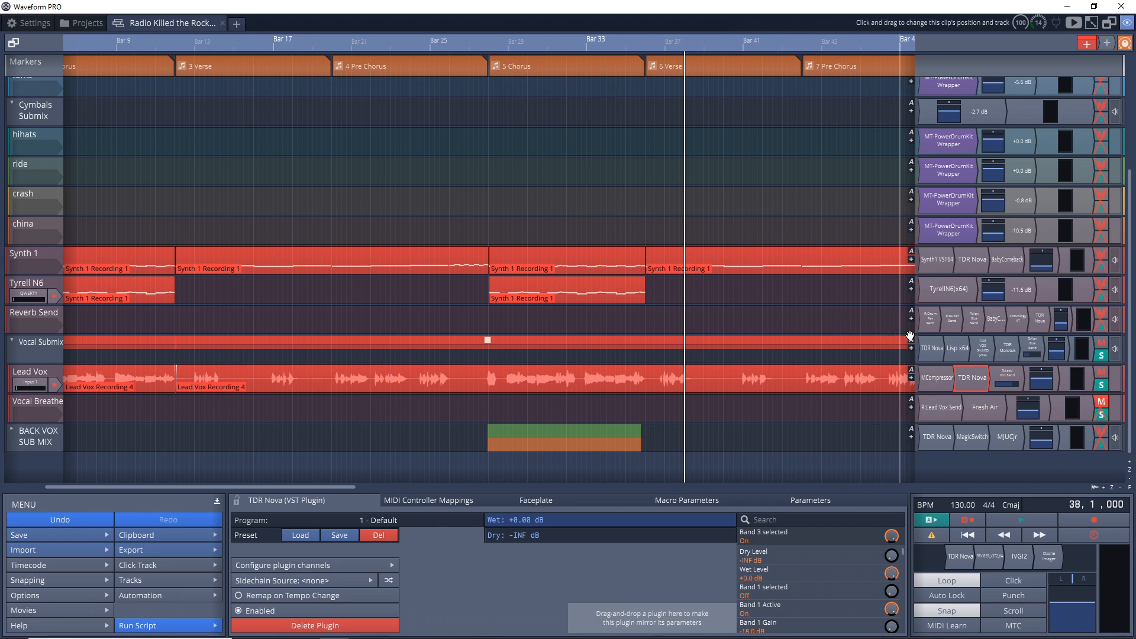
# - Review the Vocal Submix's TDR Nova equalizer and Lisp x64 de-esser settings and close the de-esser window
pyautogui.doubleClick(936, 355)
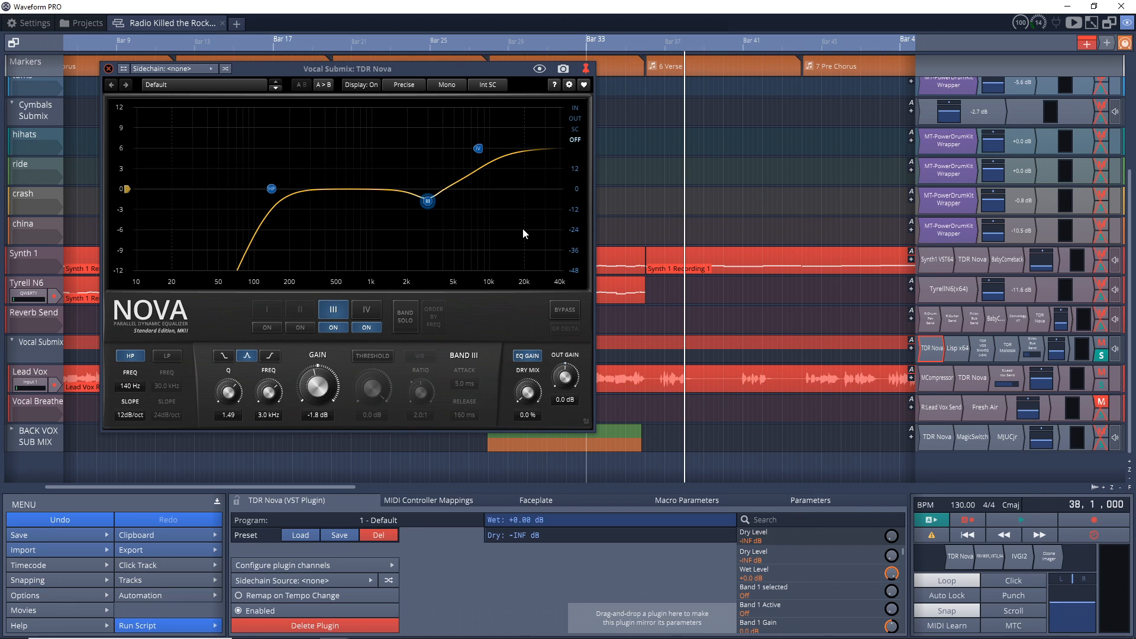
pyautogui.doubleClick(957, 349)
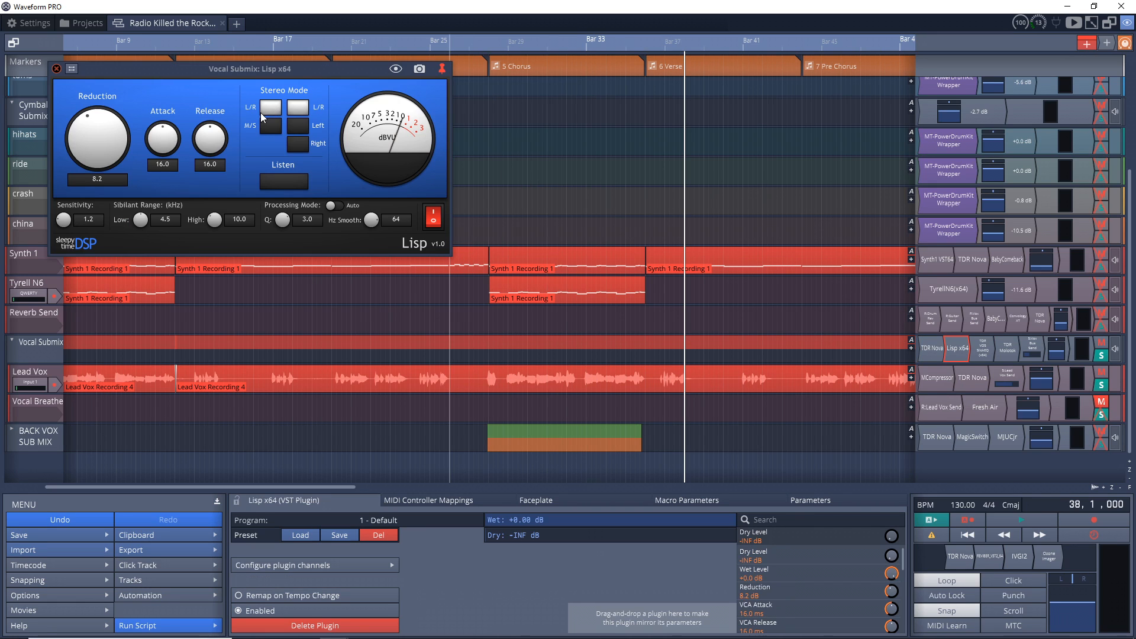
pyautogui.click(55, 69)
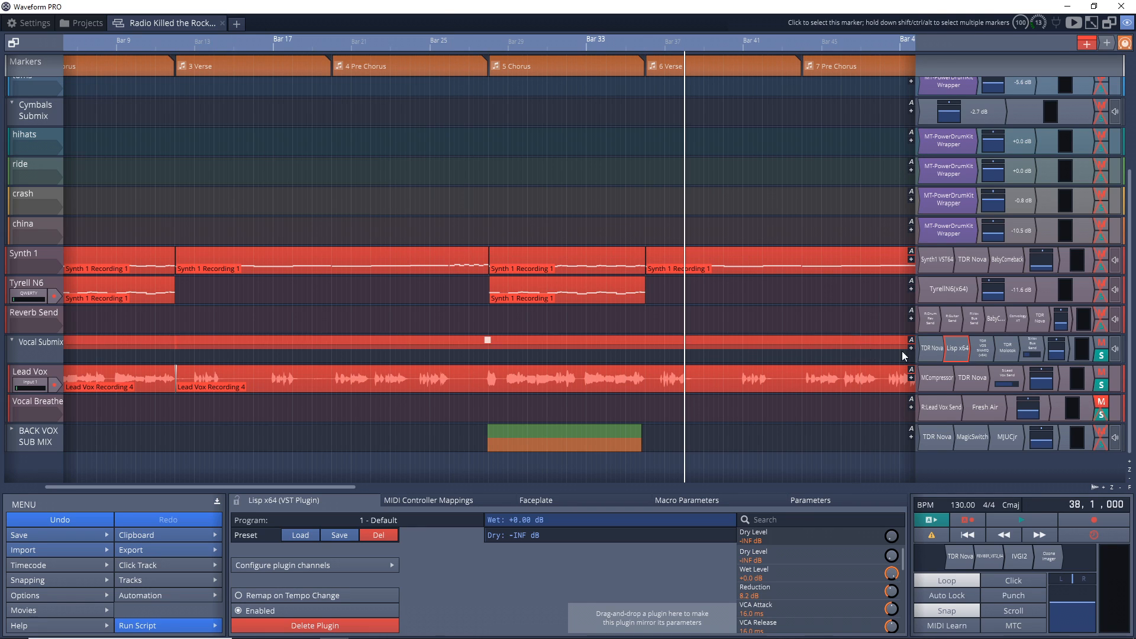
# - Open the TDR VOS SlickEQ on the Vocal Submix and play the soloed vocals from the 4 Pre Chorus section, then stop
pyautogui.doubleClick(982, 349)
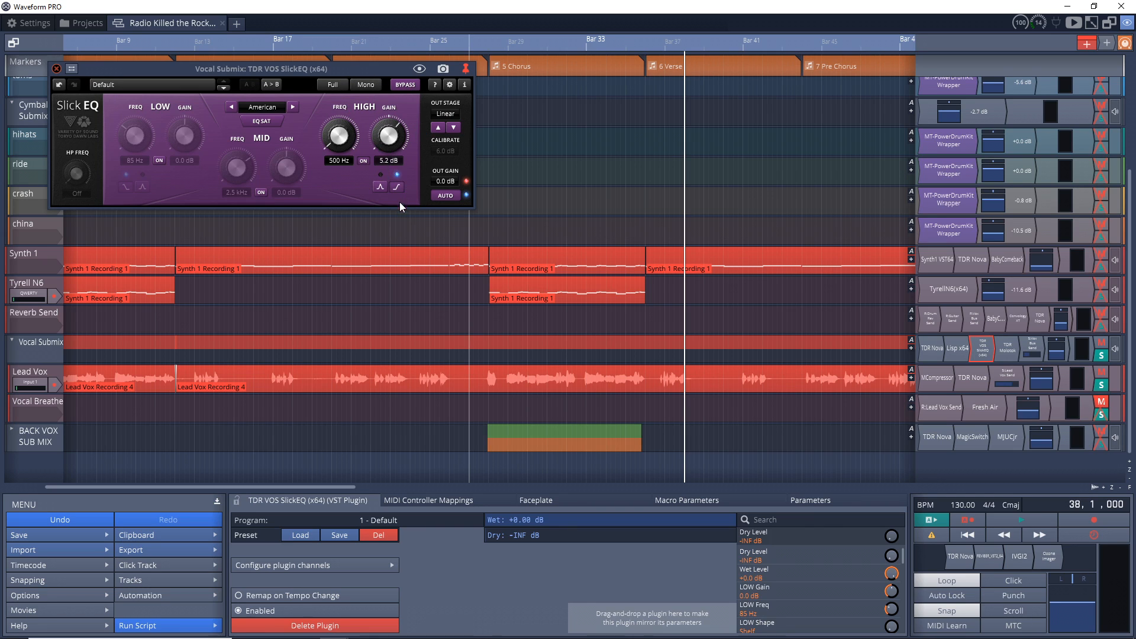
pyautogui.click(331, 409)
pyautogui.press('space')
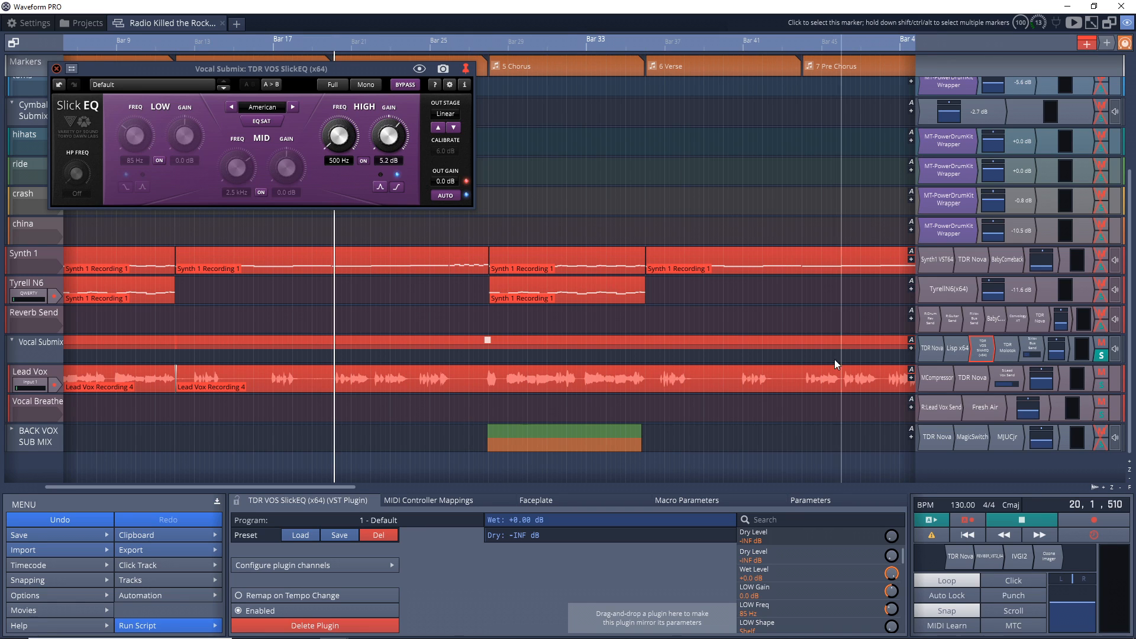
pyautogui.press('space')
# - Compare the soloed vocals with the SlickEQ plugin disabled and enabled during playback, then stop playback
pyautogui.rightClick(985, 350)
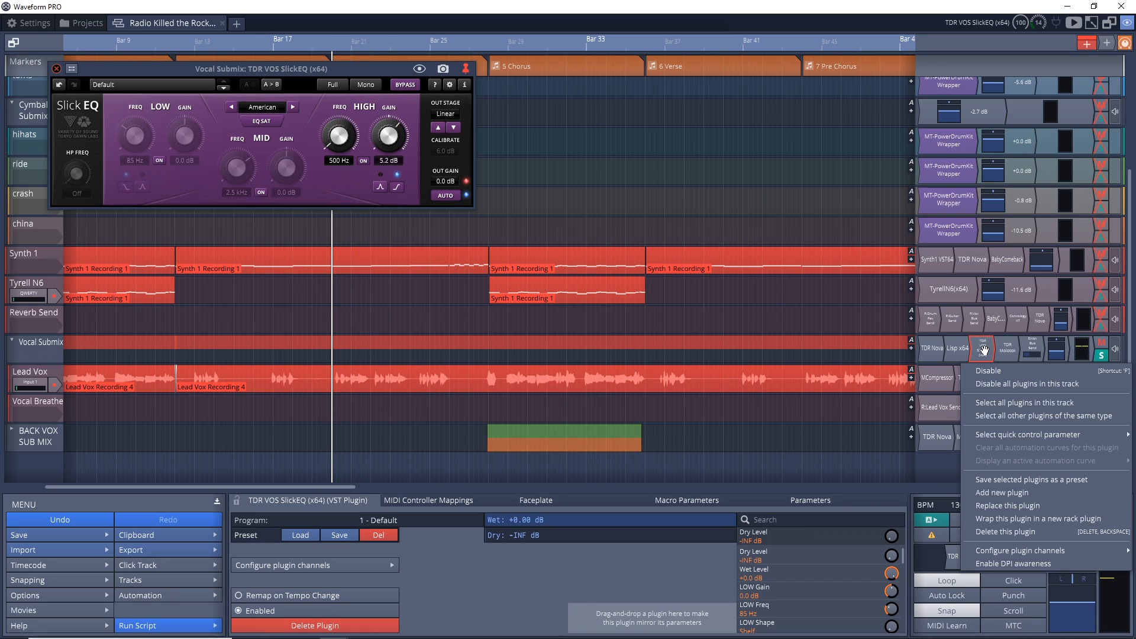
pyautogui.click(1000, 369)
pyautogui.press('space')
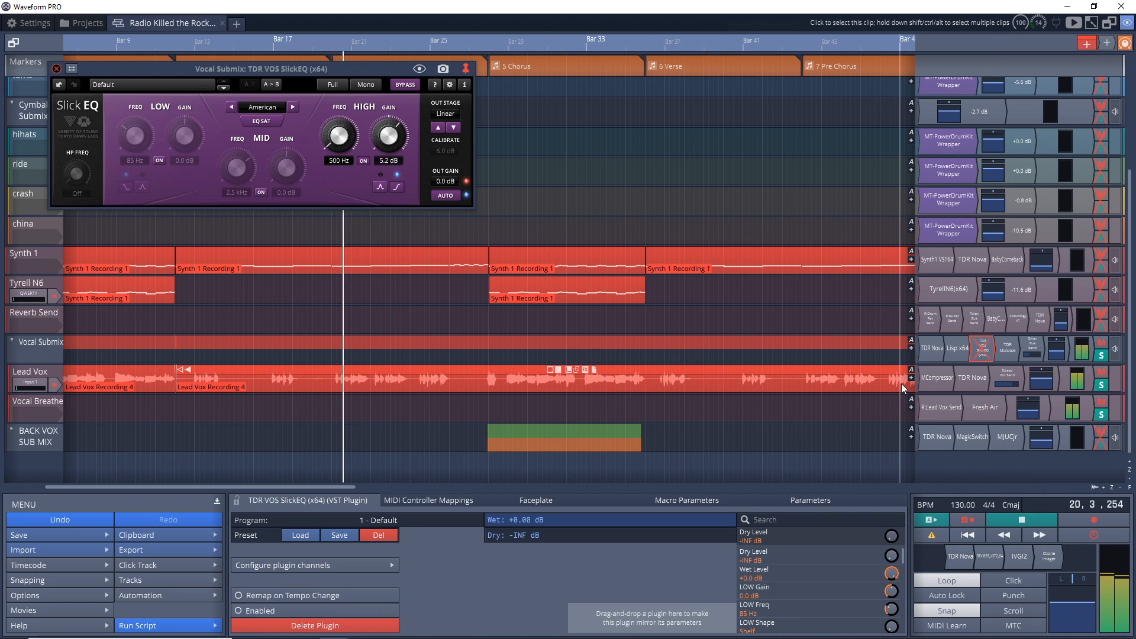
pyautogui.rightClick(983, 350)
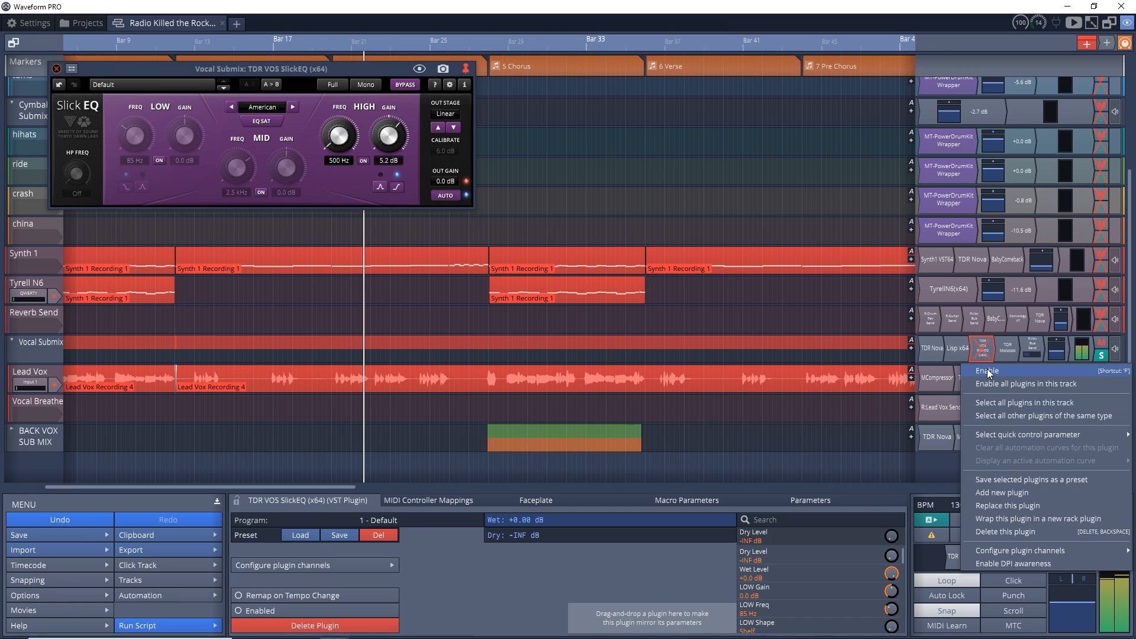
pyautogui.click(988, 372)
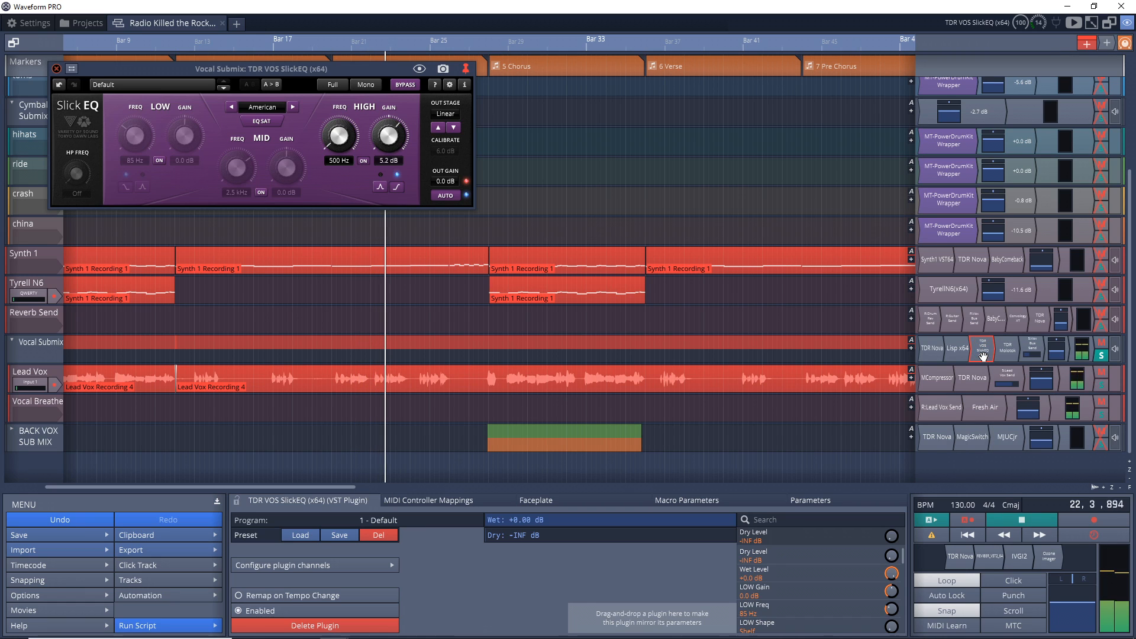
pyautogui.rightClick(983, 352)
pyautogui.click(1002, 374)
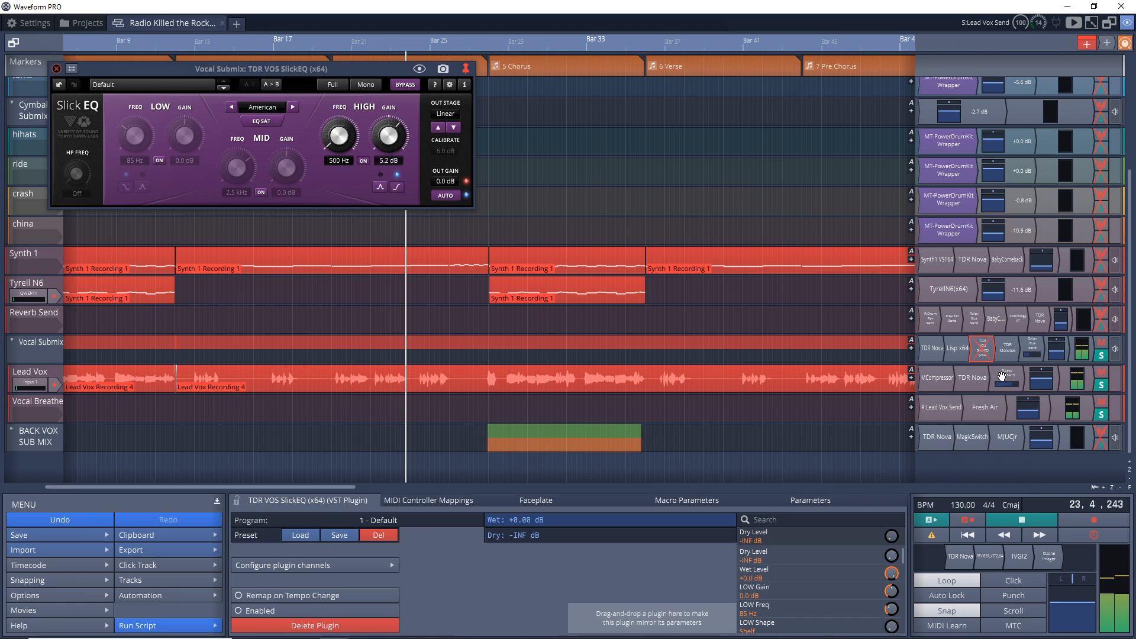
pyautogui.press('space')
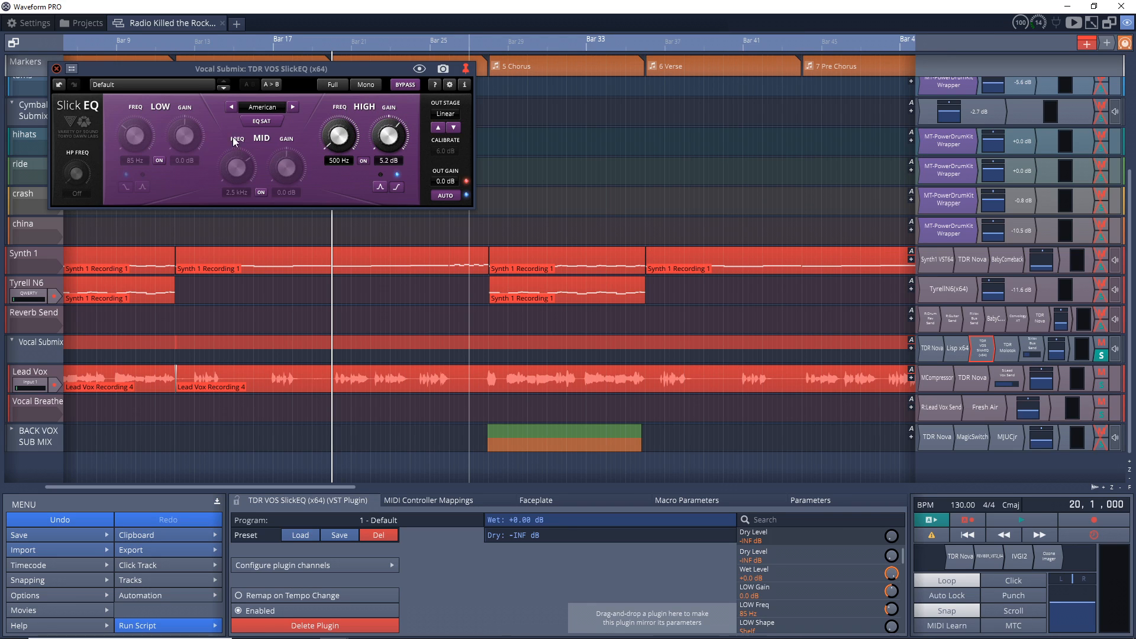
# - Examine the SlickEQ's high band, review the Vocal Submix's TDR Molotok compressor and close both plugin windows
pyautogui.click(332, 137)
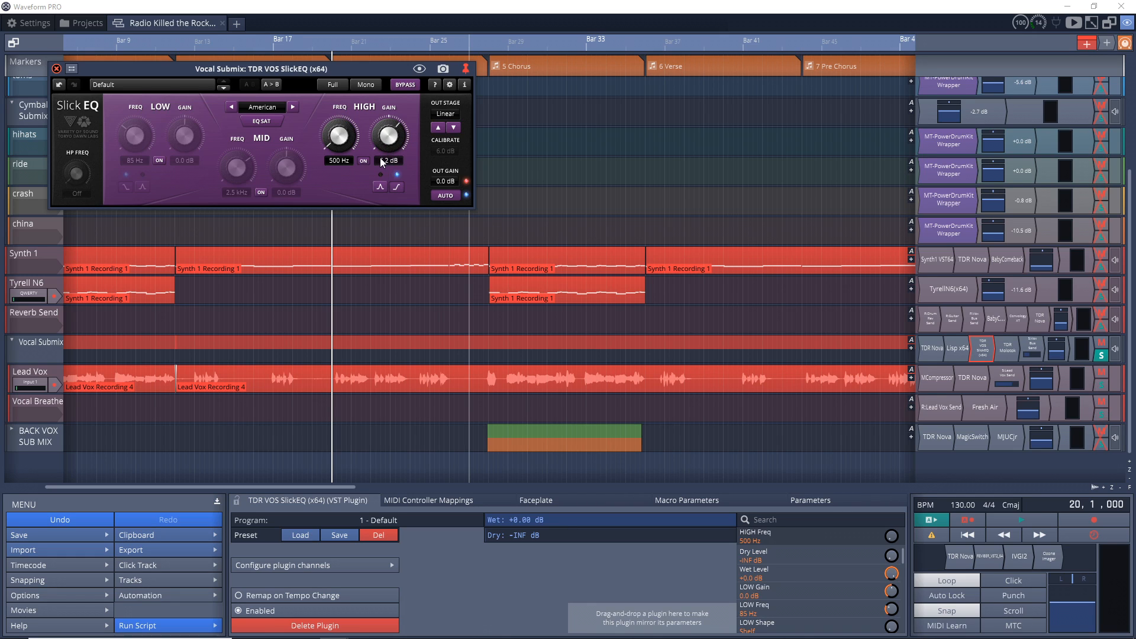
pyautogui.doubleClick(984, 353)
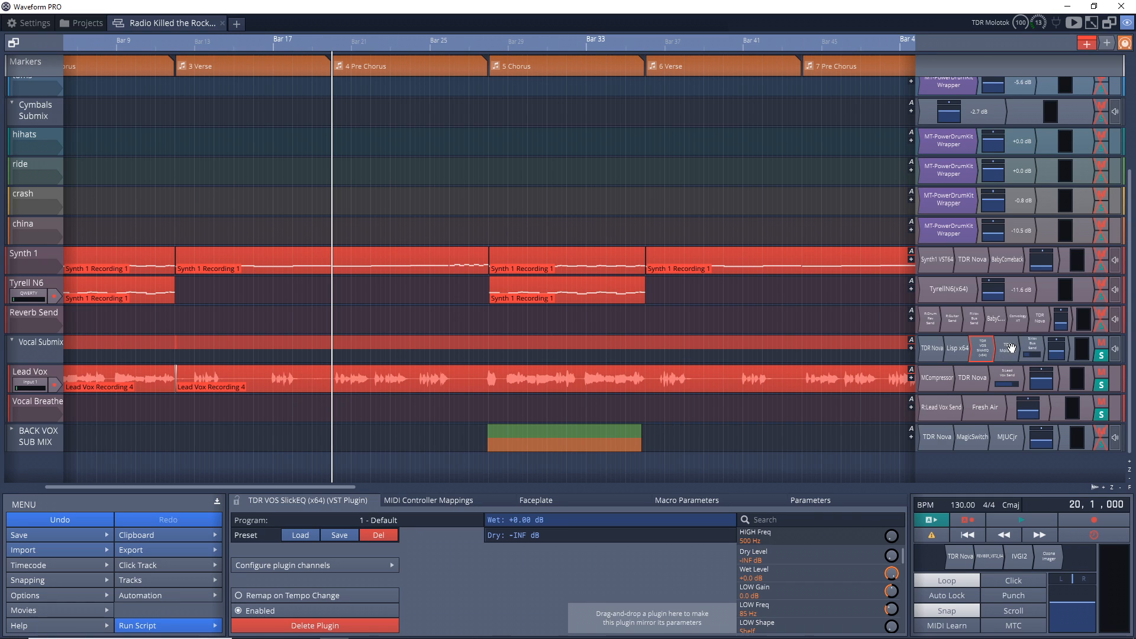
pyautogui.doubleClick(1008, 350)
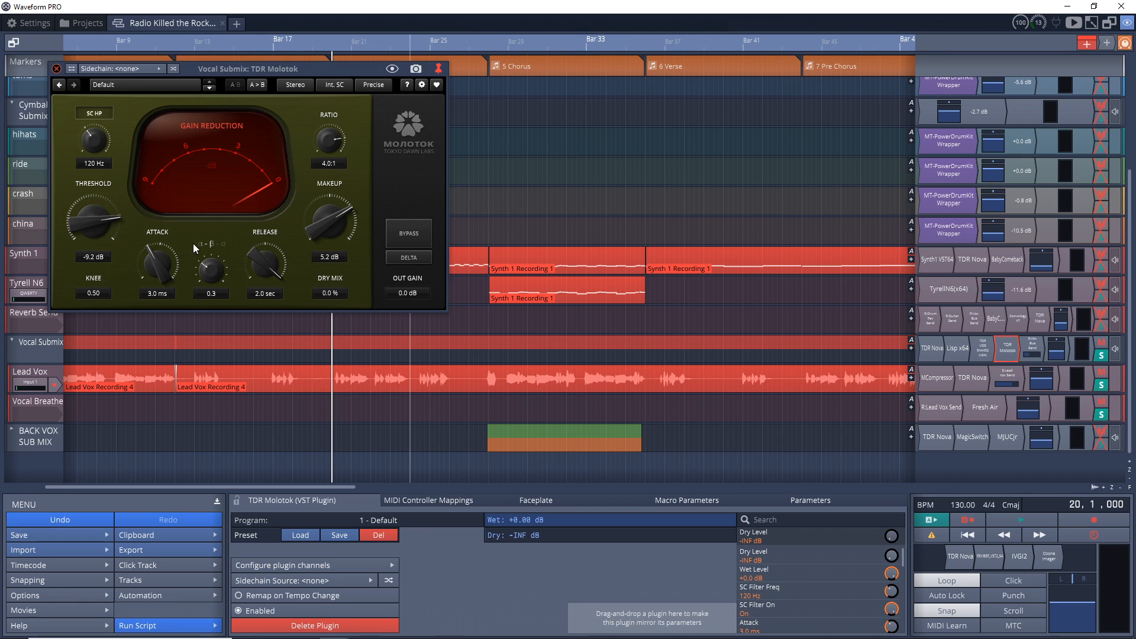
pyautogui.click(57, 69)
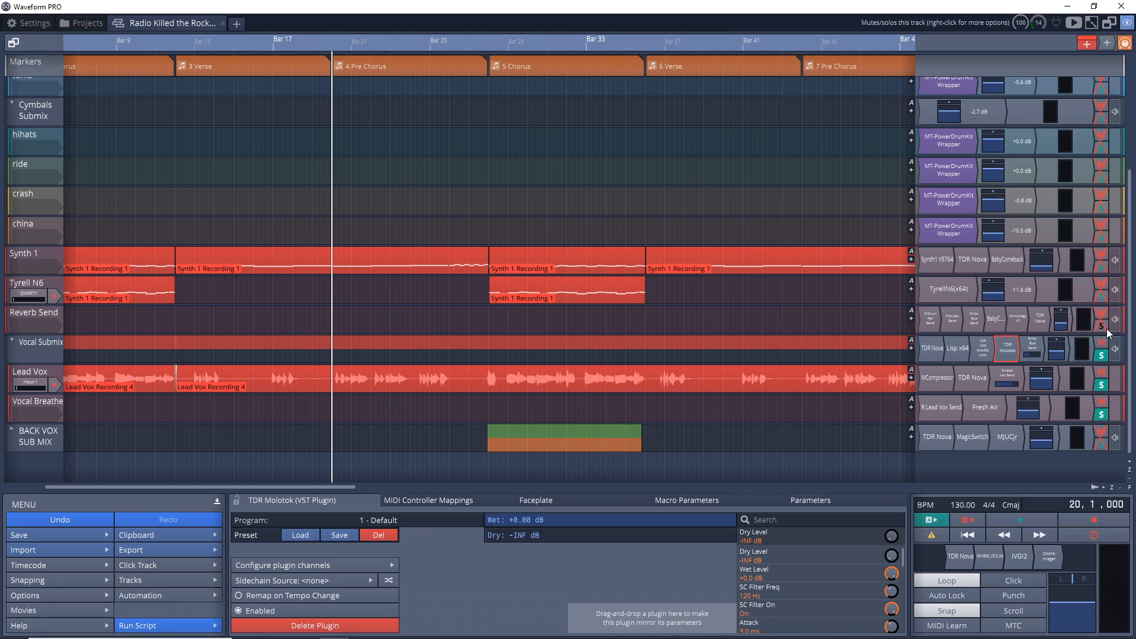
# - Audition the vocals with the Reverb Send soloed, then clear the solos and play the vocals in the full mix
pyautogui.press('space')
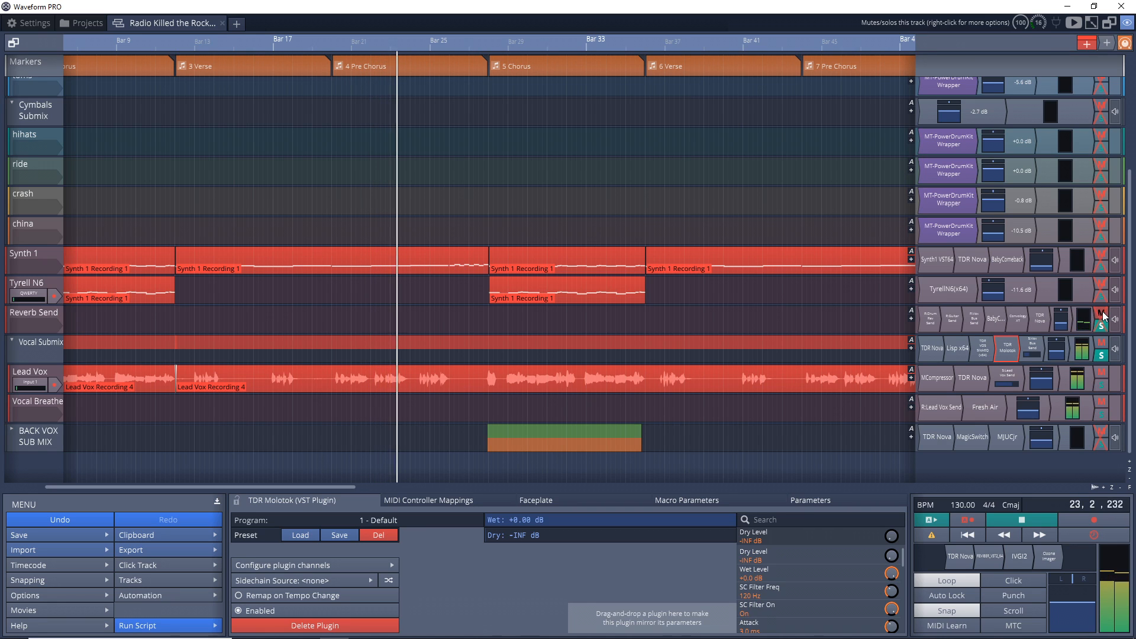
pyautogui.press('space')
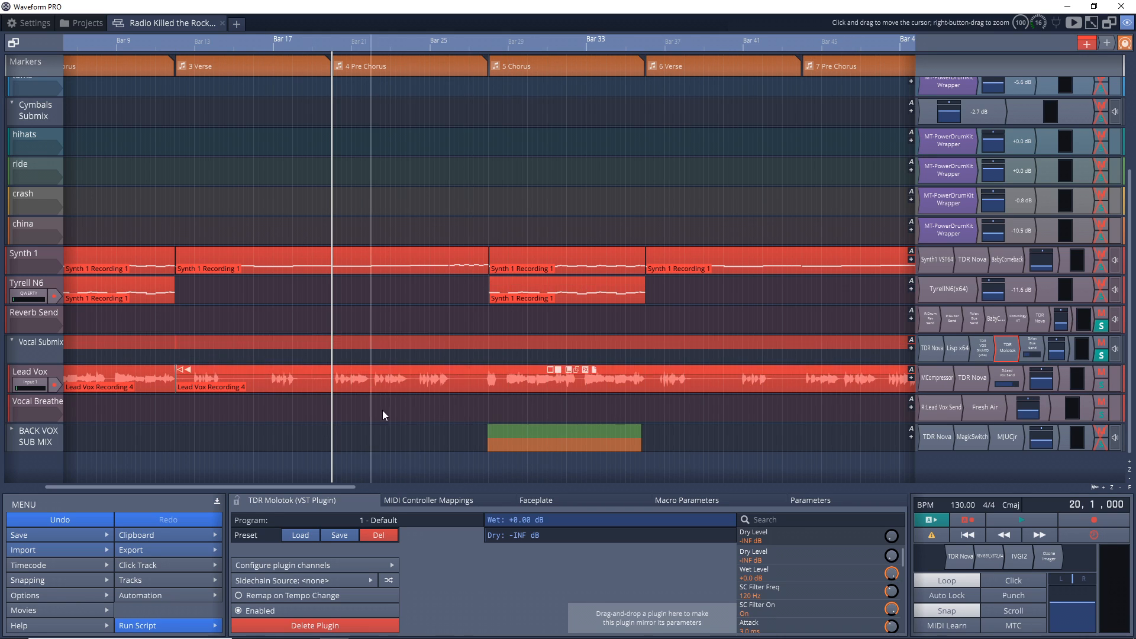
pyautogui.click(1102, 356)
pyautogui.press('space')
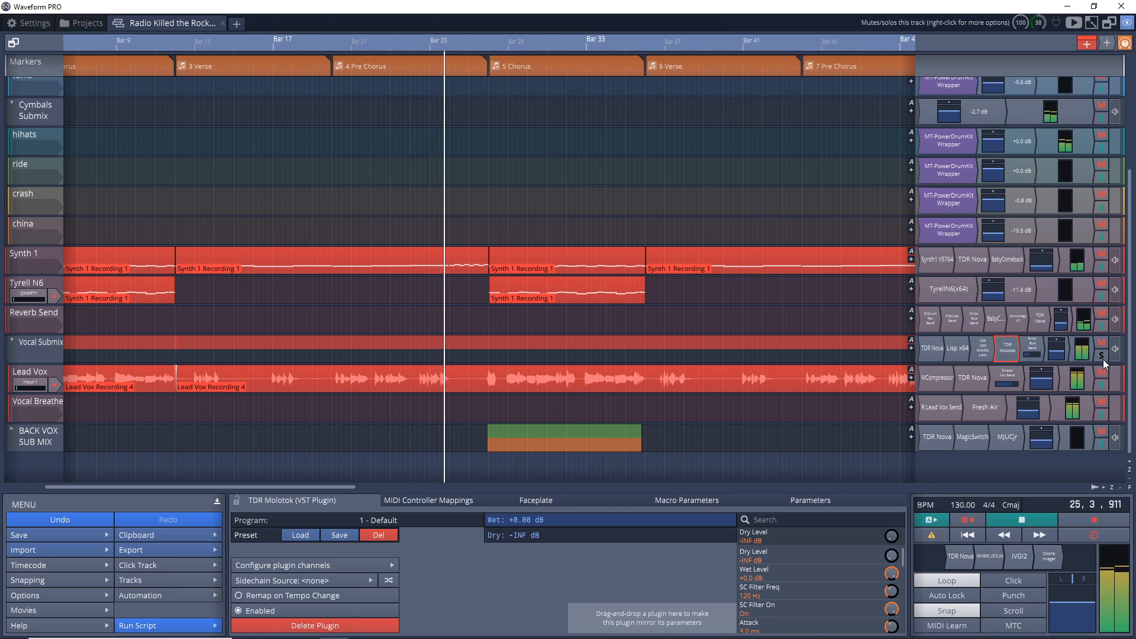
pyautogui.press('space')
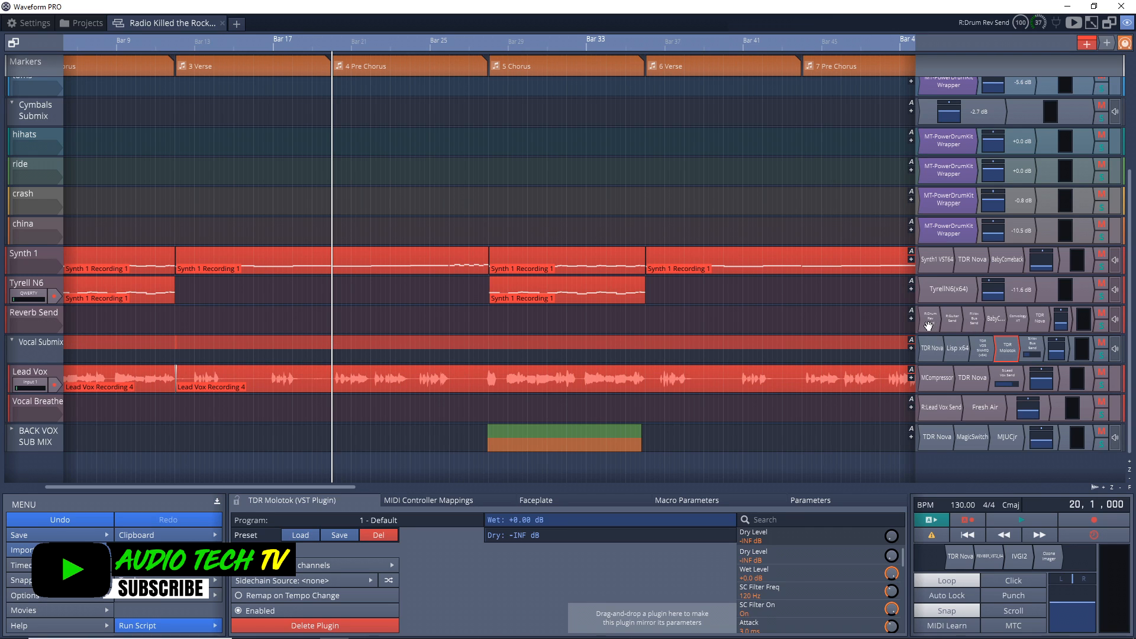
# - Open the BabyComeback delay and the Convology XT reverb on the Reverb Send track to review their settings
pyautogui.doubleClick(995, 320)
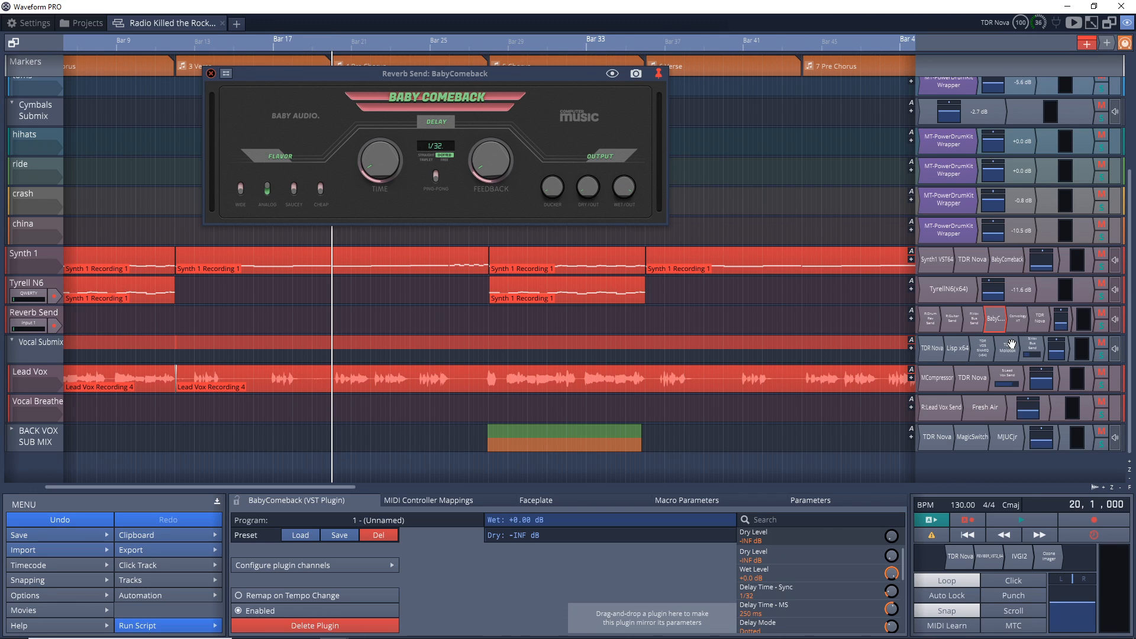
pyautogui.click(1020, 319)
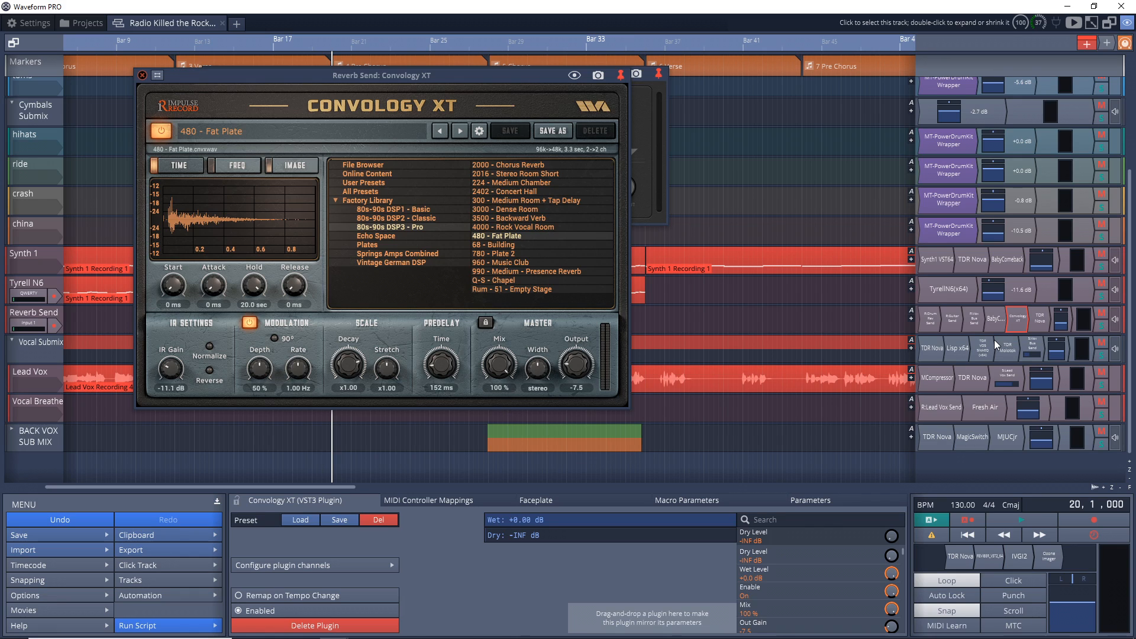
# - Compare the soloed vocals and Reverb Send with Convology XT disabled and enabled during playback, closing its window first and stopping playback at the end
pyautogui.click(142, 75)
pyautogui.click(1102, 355)
pyautogui.press('space')
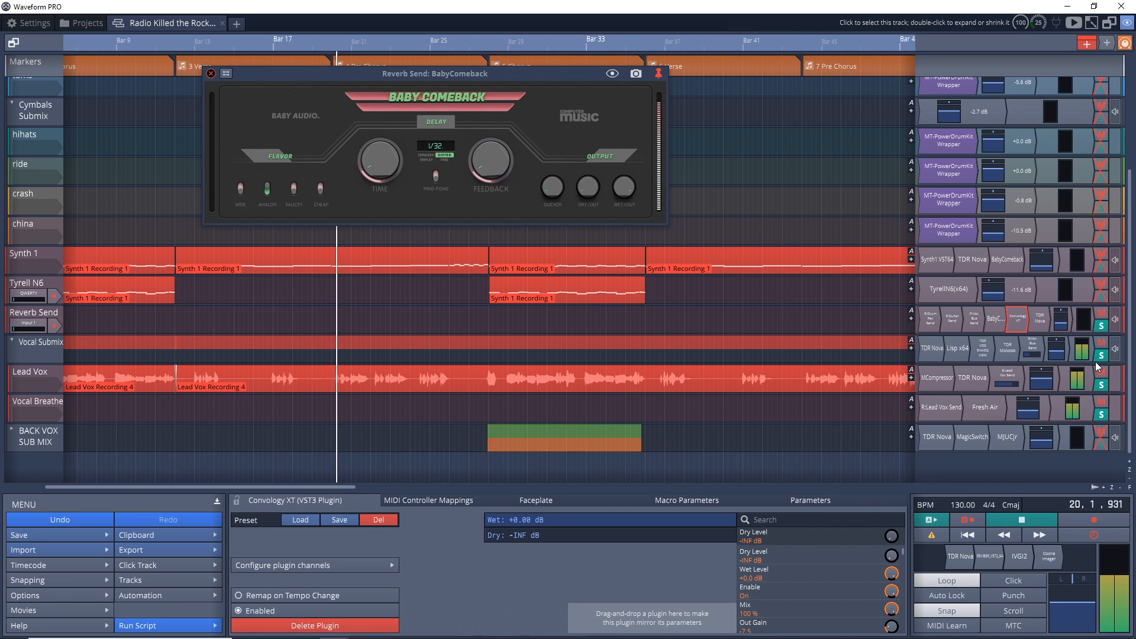
pyautogui.rightClick(1017, 323)
pyautogui.click(1025, 343)
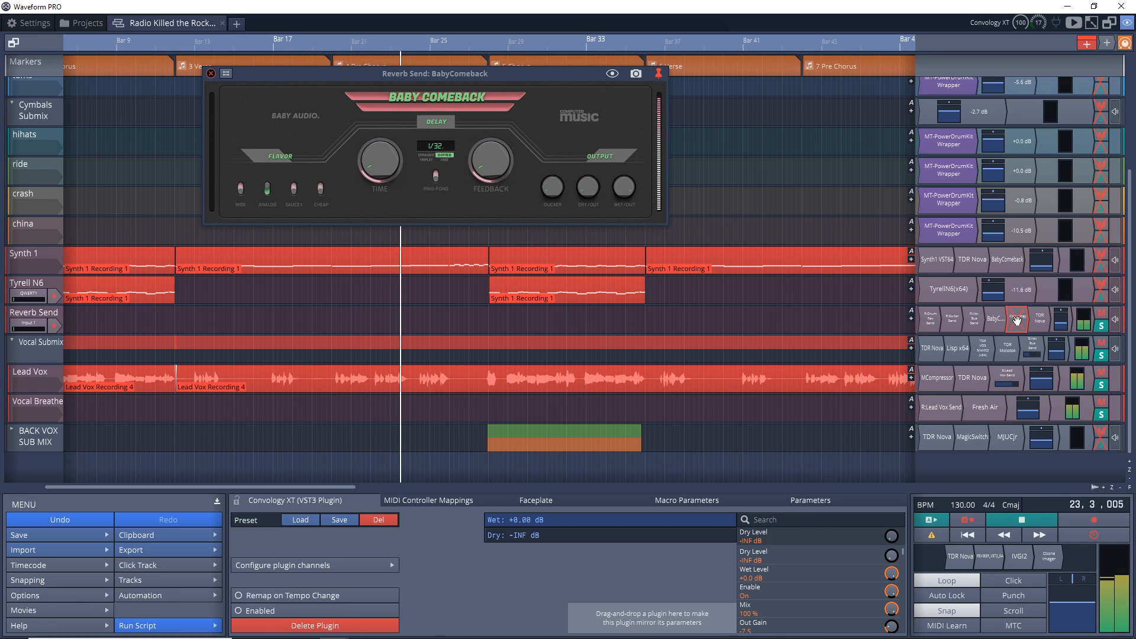
pyautogui.rightClick(1017, 321)
pyautogui.click(1016, 338)
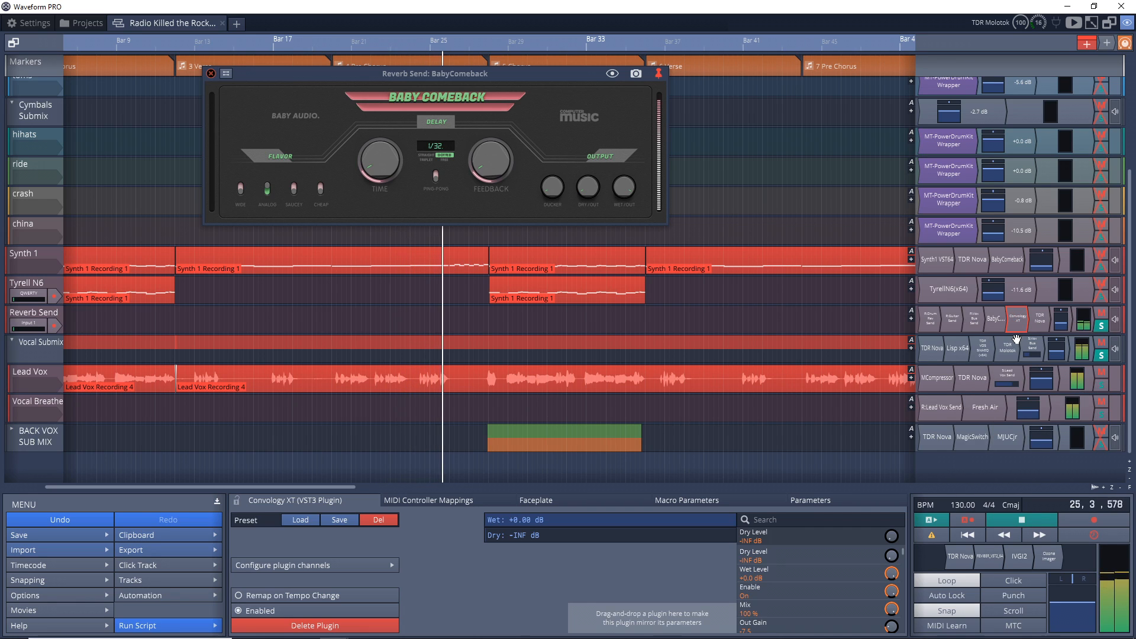
pyautogui.press('space')
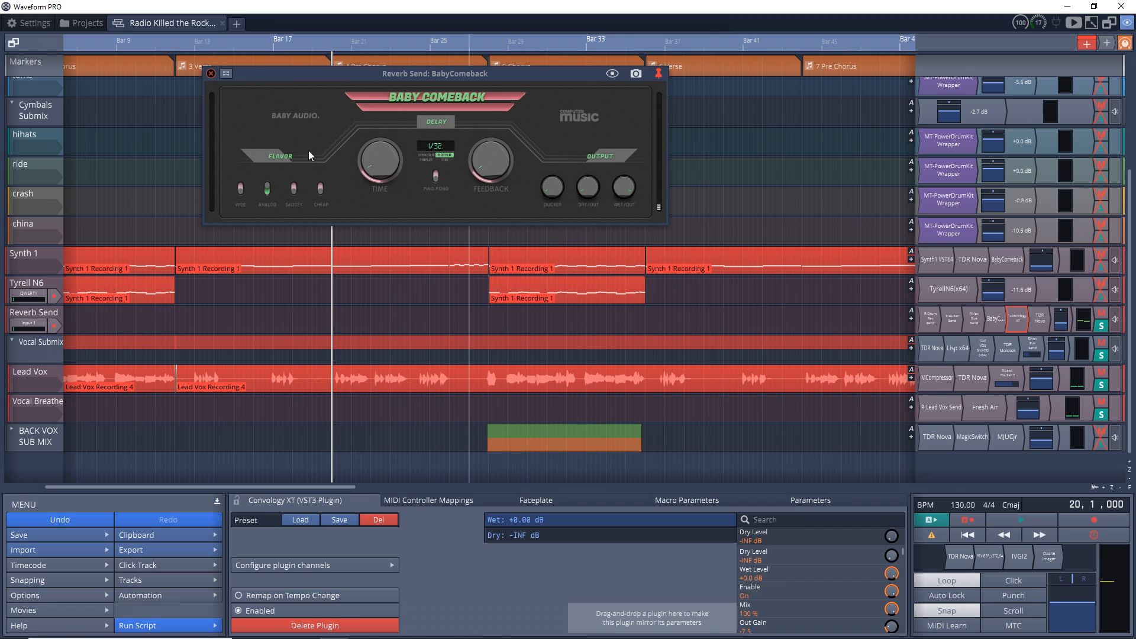
# - Close the BabyComeback window and review the TDR Nova EQ on the Reverb Send track, closing it when done
pyautogui.click(211, 74)
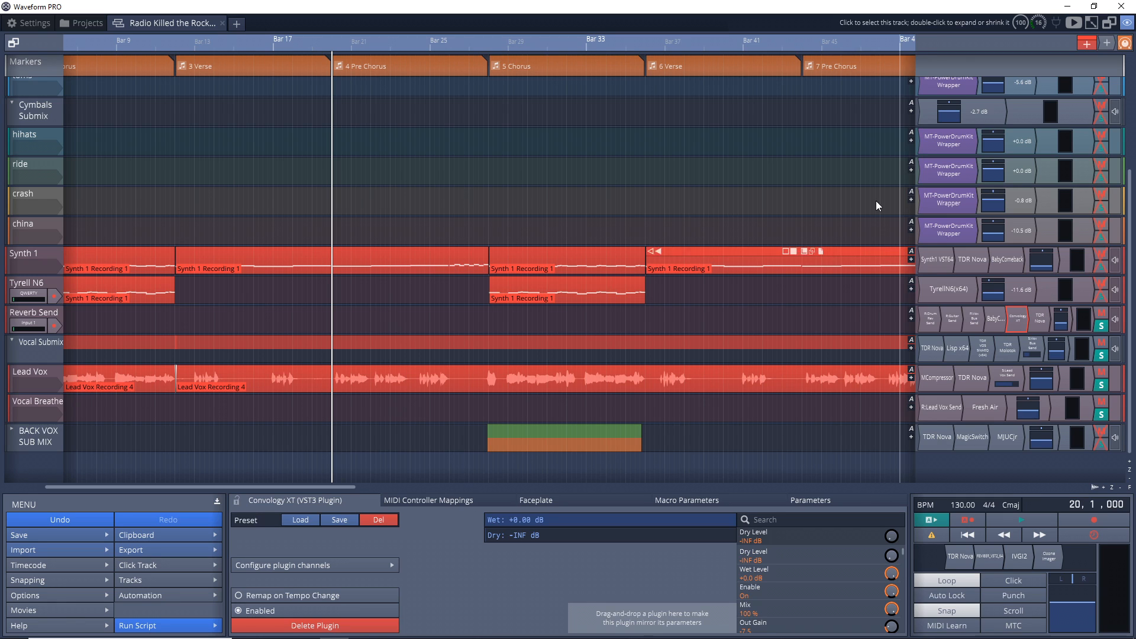
pyautogui.doubleClick(1041, 325)
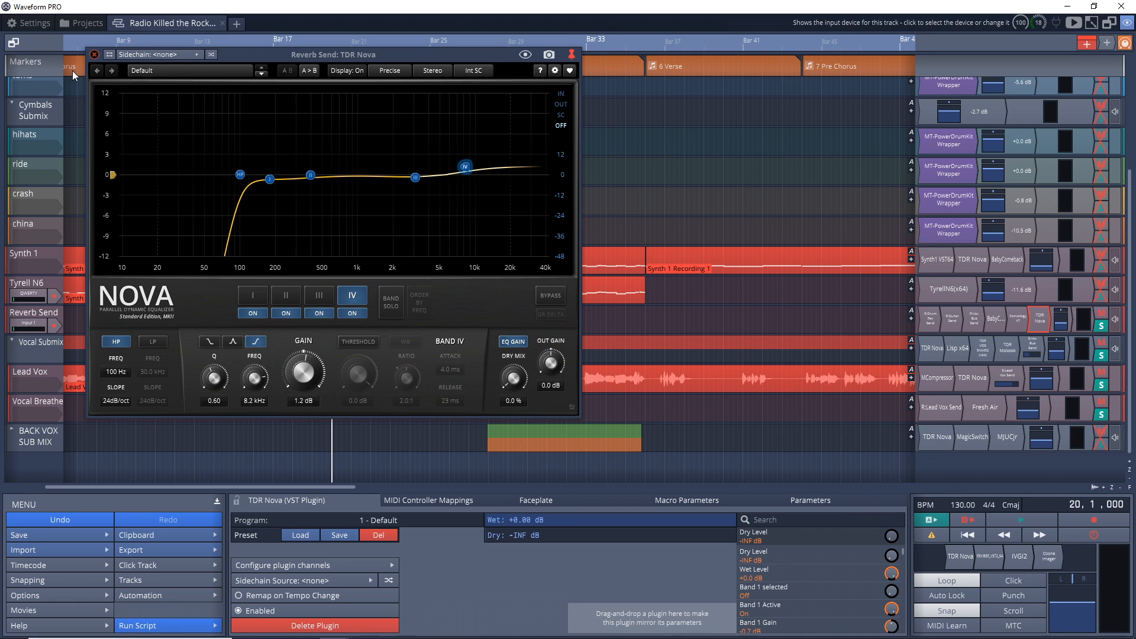
pyautogui.click(94, 55)
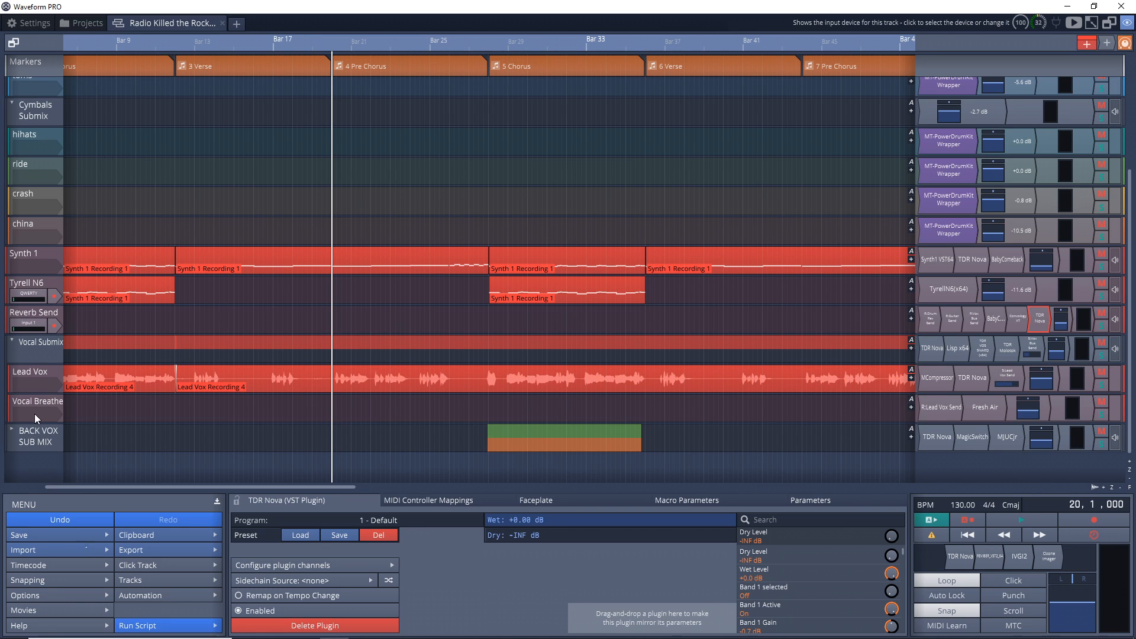
# - Expand the BACK VOX SUB MIX and audition it soloed from the 5 Chorus section, stopping after a few bars
pyautogui.doubleClick(32, 432)
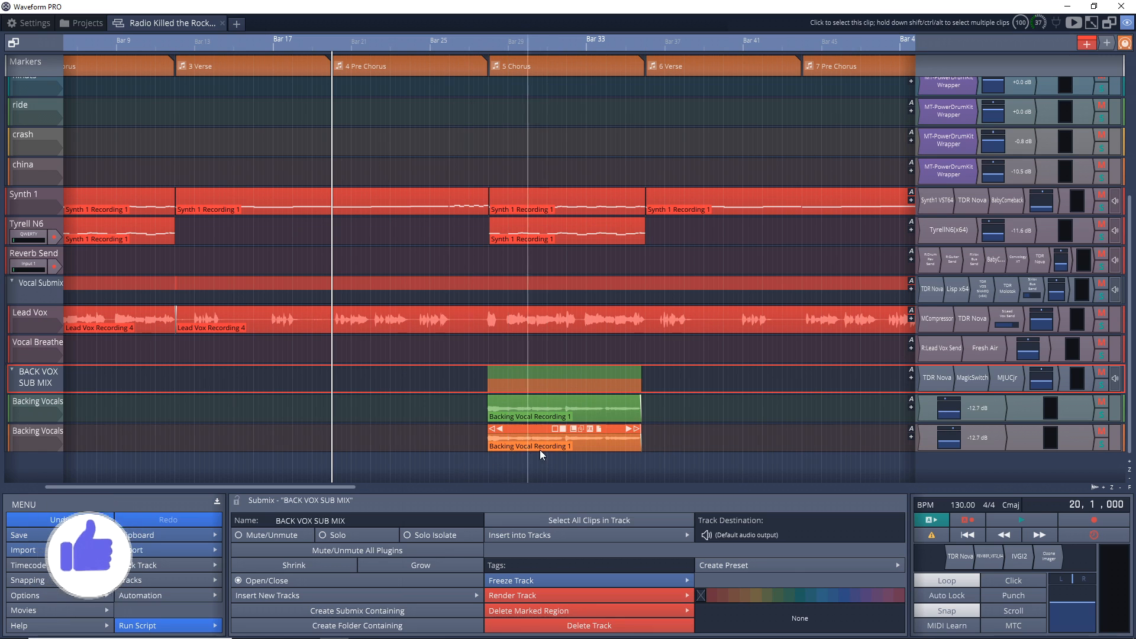
pyautogui.scroll(-2, 476, 481)
pyautogui.click(472, 480)
pyautogui.click(1102, 386)
pyautogui.press('space')
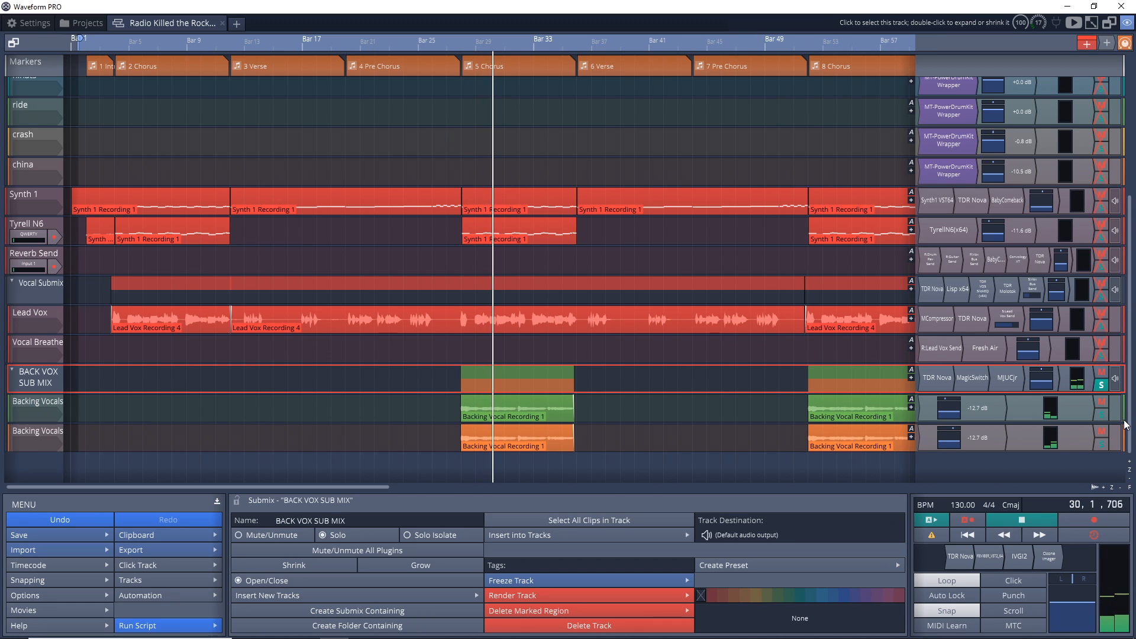
pyautogui.press('space')
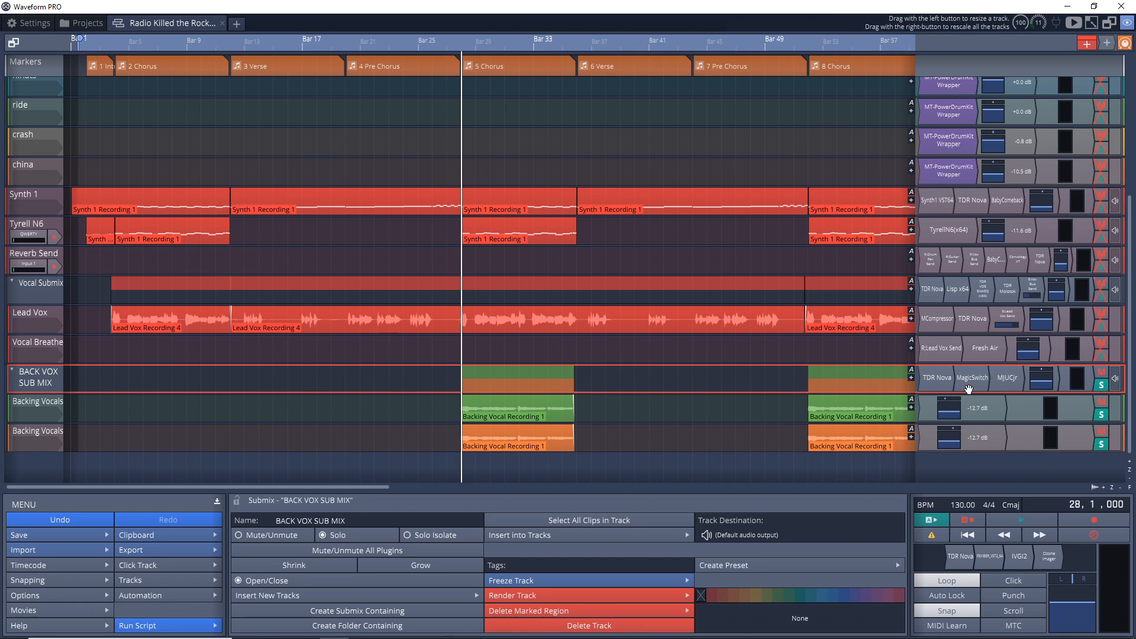
# - Review the TDR Nova, MagicSwitch and MJUCjr plugins on the BACK VOX SUB MIX
pyautogui.doubleClick(937, 377)
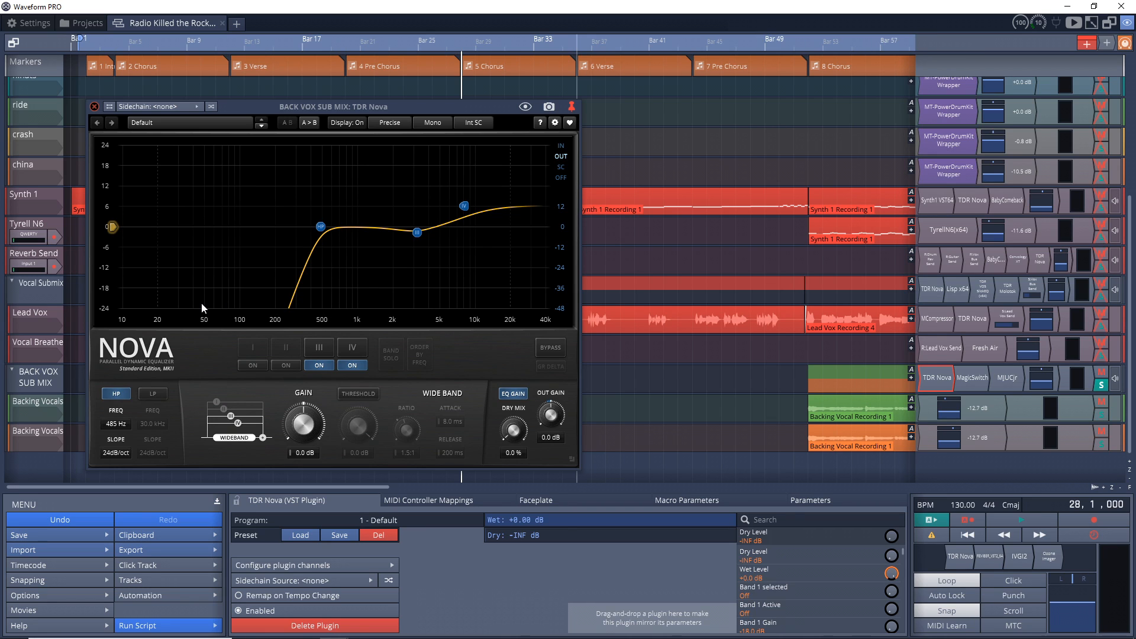
pyautogui.doubleClick(972, 378)
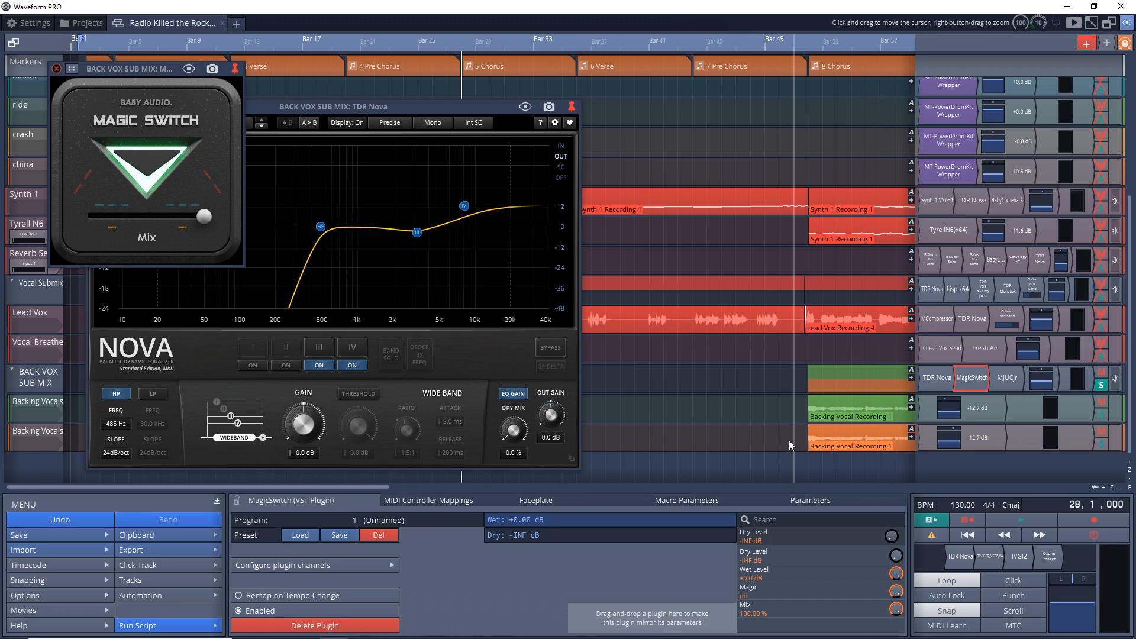
pyautogui.doubleClick(1014, 380)
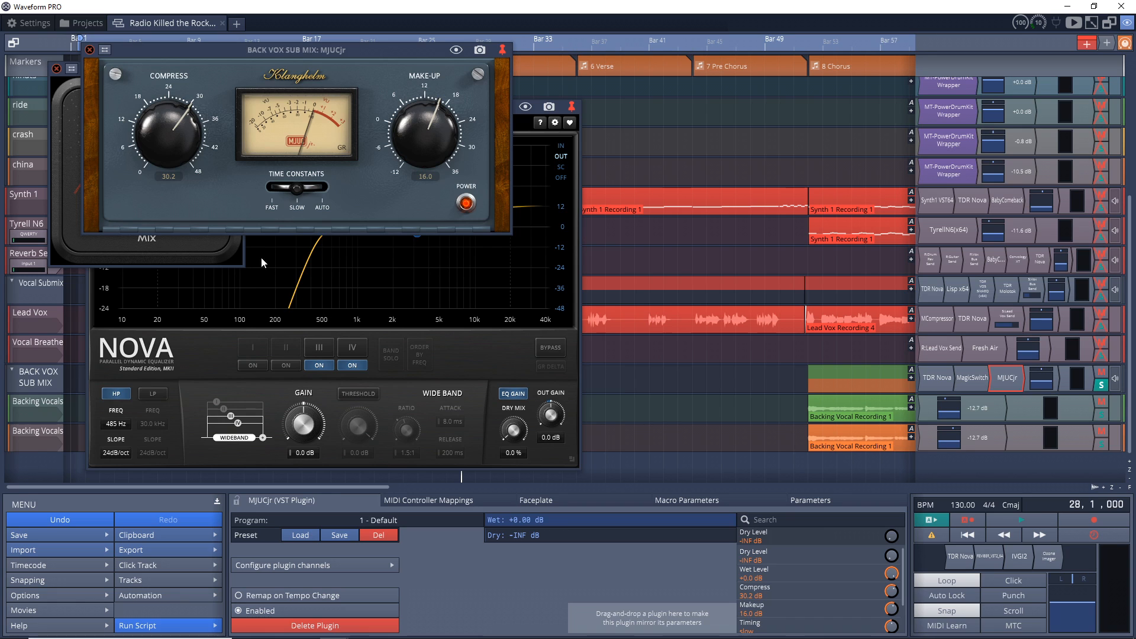
pyautogui.click(171, 4)
pyautogui.press('Escape')
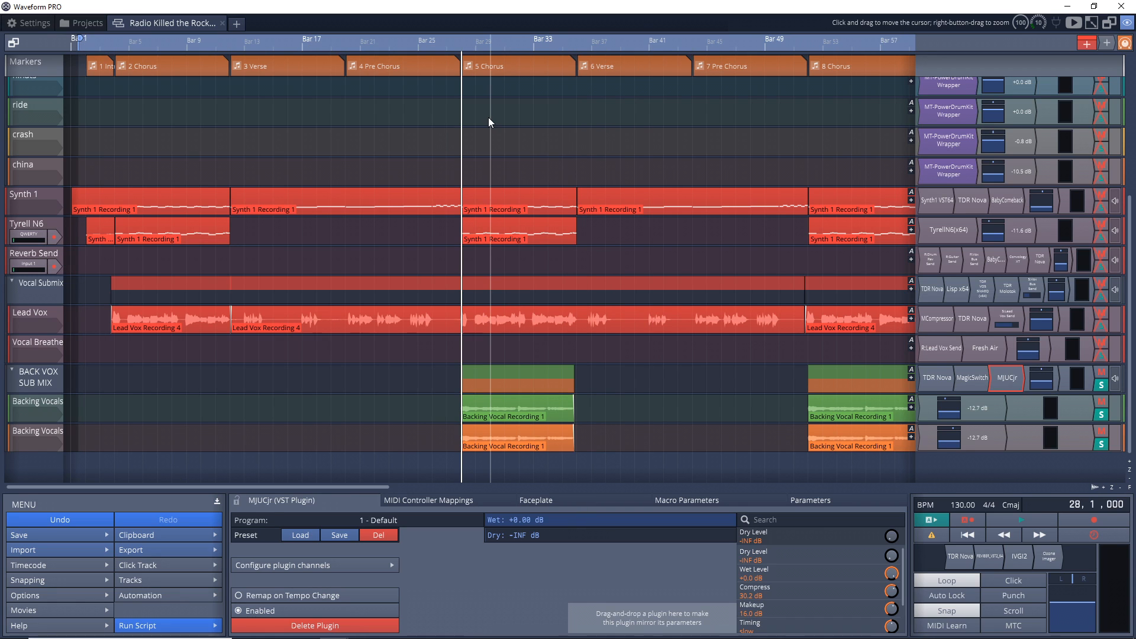
# - Unsolo the BACK VOX SUB MIX and play it in the full mix, checking its volume setting and closing its three plugin windows
pyautogui.click(1102, 386)
pyautogui.press('space')
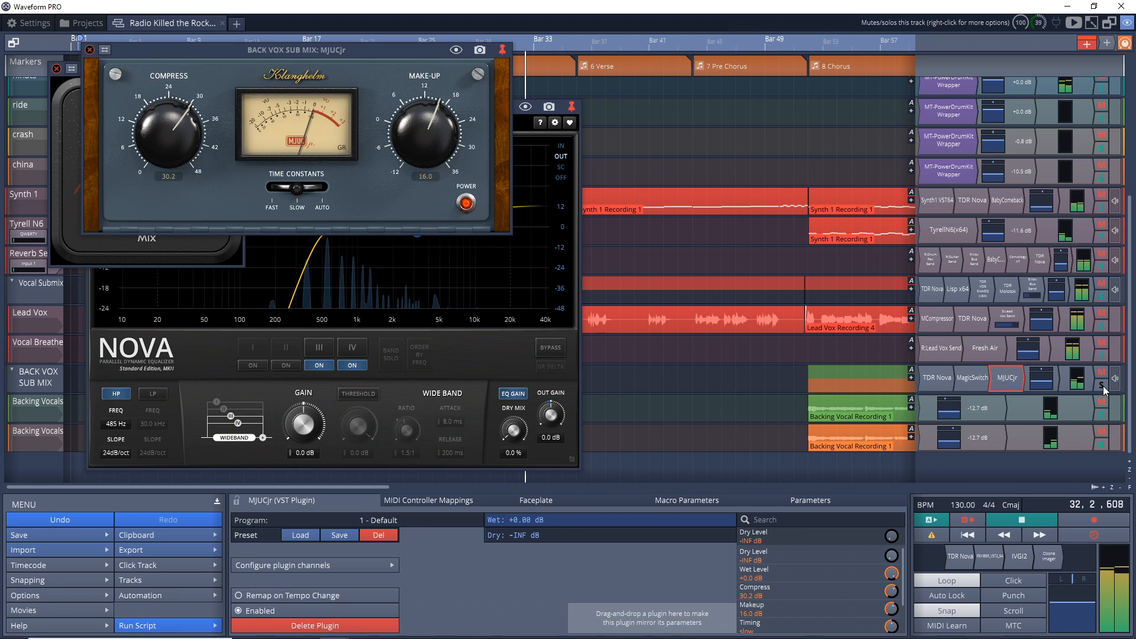
pyautogui.click(1047, 382)
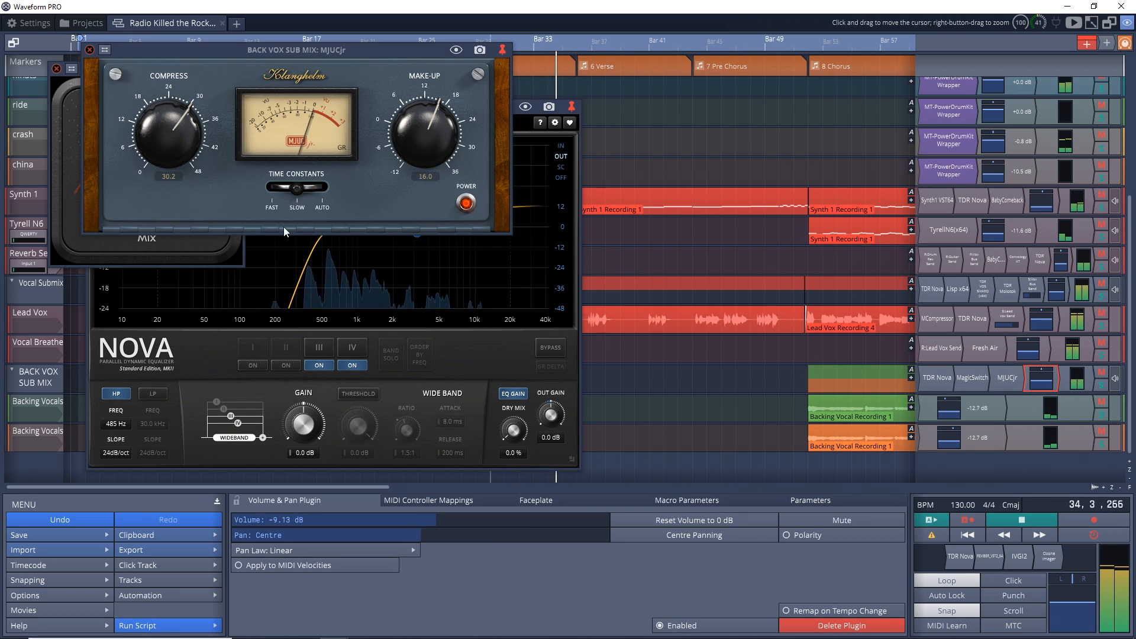
pyautogui.click(90, 49)
pyautogui.click(56, 69)
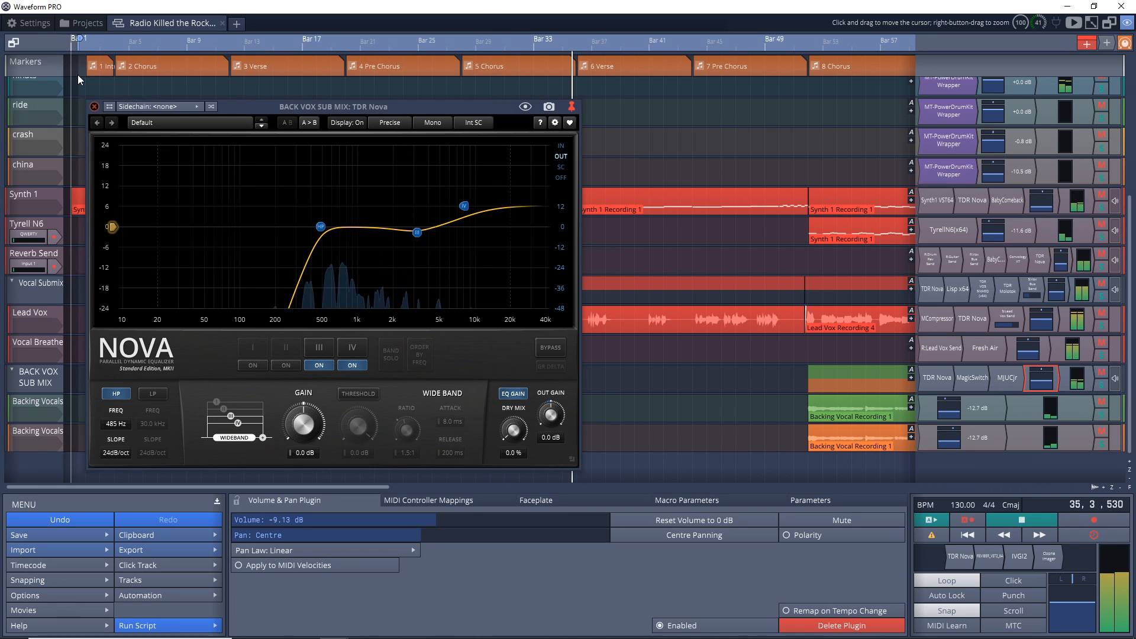
pyautogui.click(97, 107)
pyautogui.press('space')
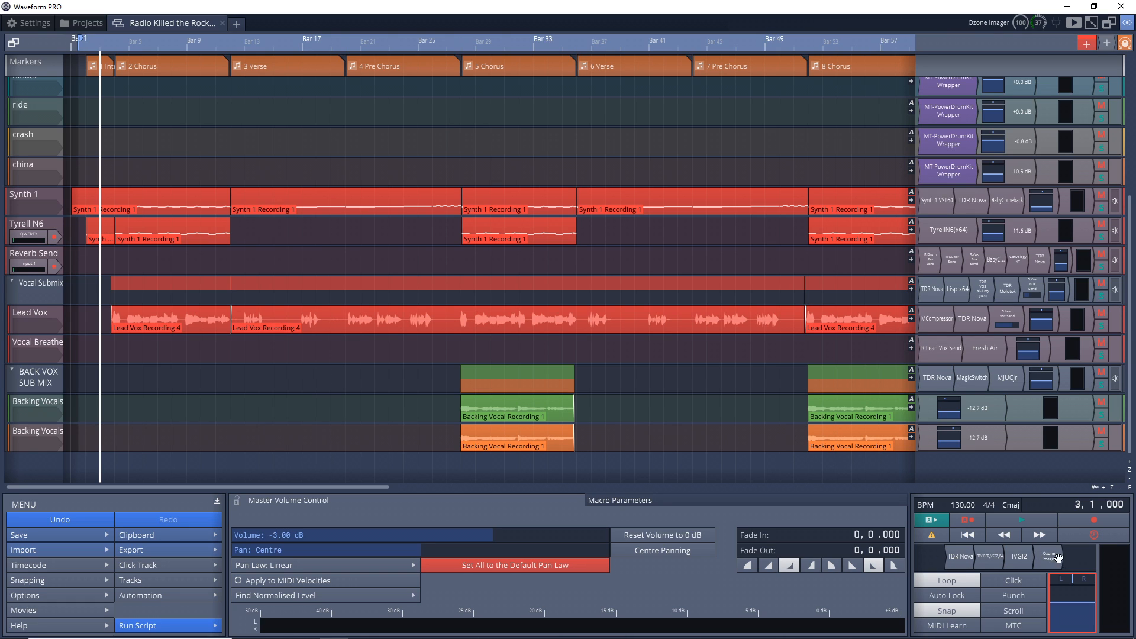
# - Examine bands II, III and IV of the TDR Nova EQ on the master output chain and close its window
pyautogui.doubleClick(960, 558)
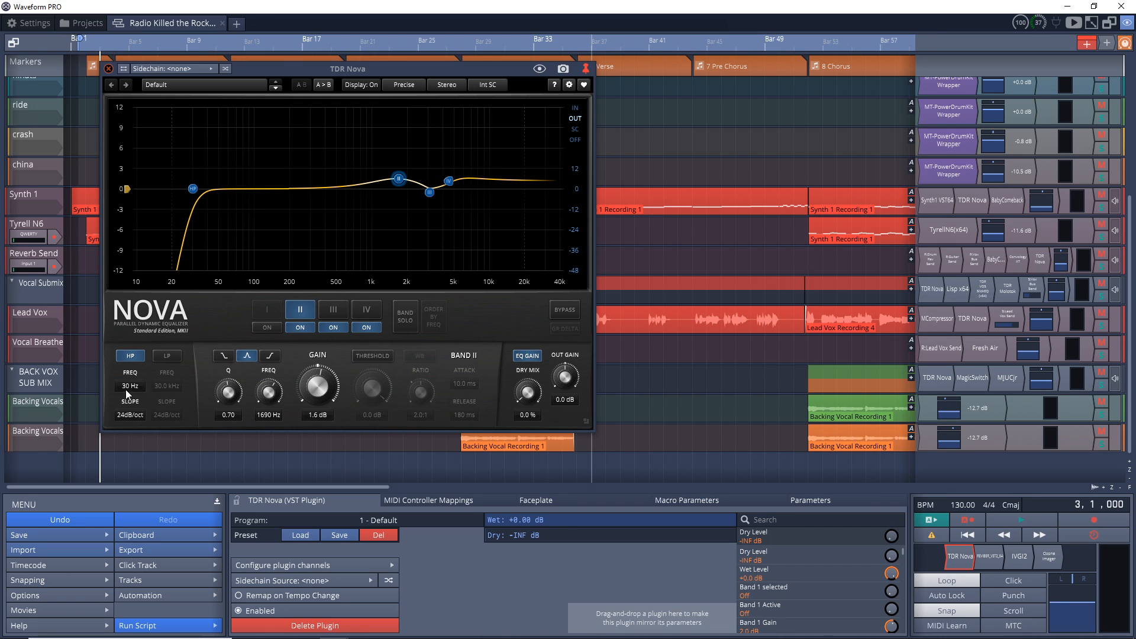
pyautogui.click(301, 310)
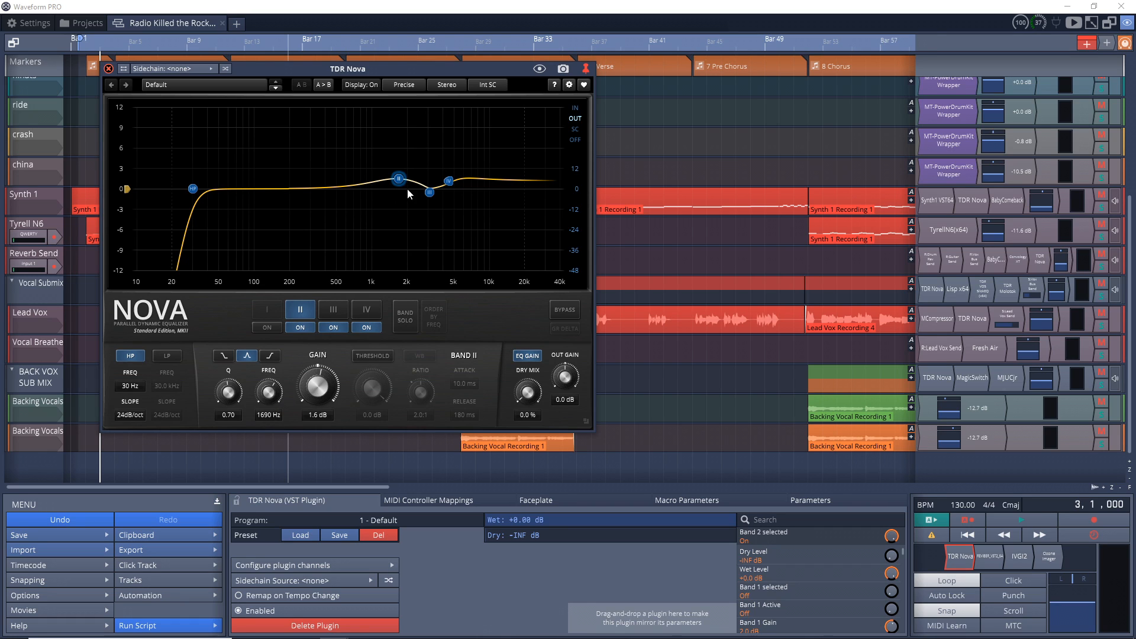
pyautogui.click(333, 310)
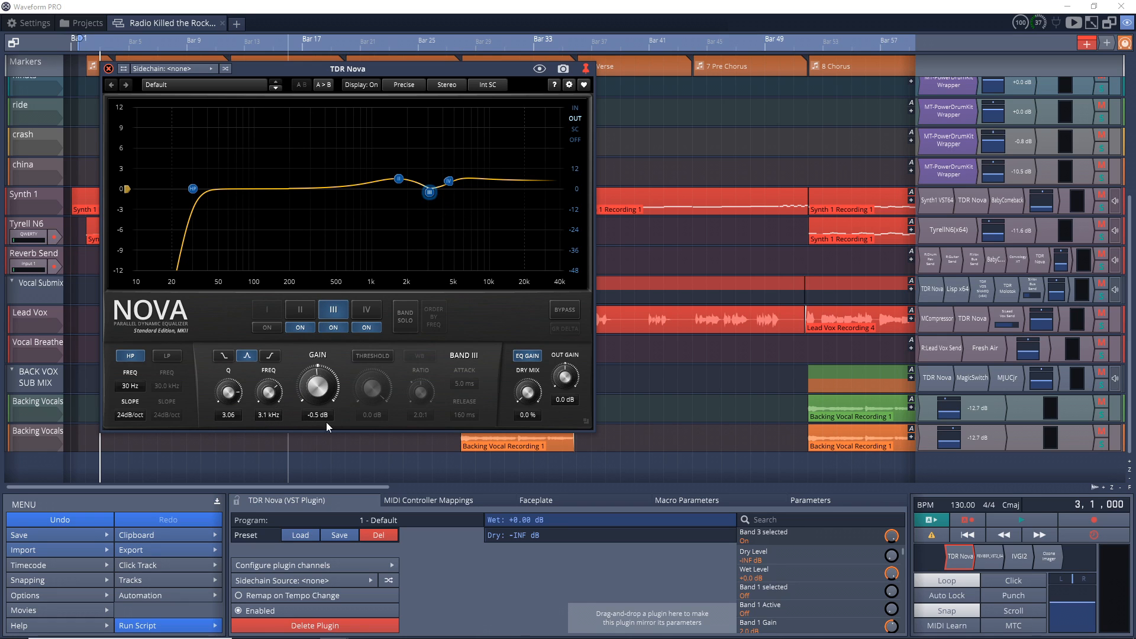
pyautogui.click(367, 310)
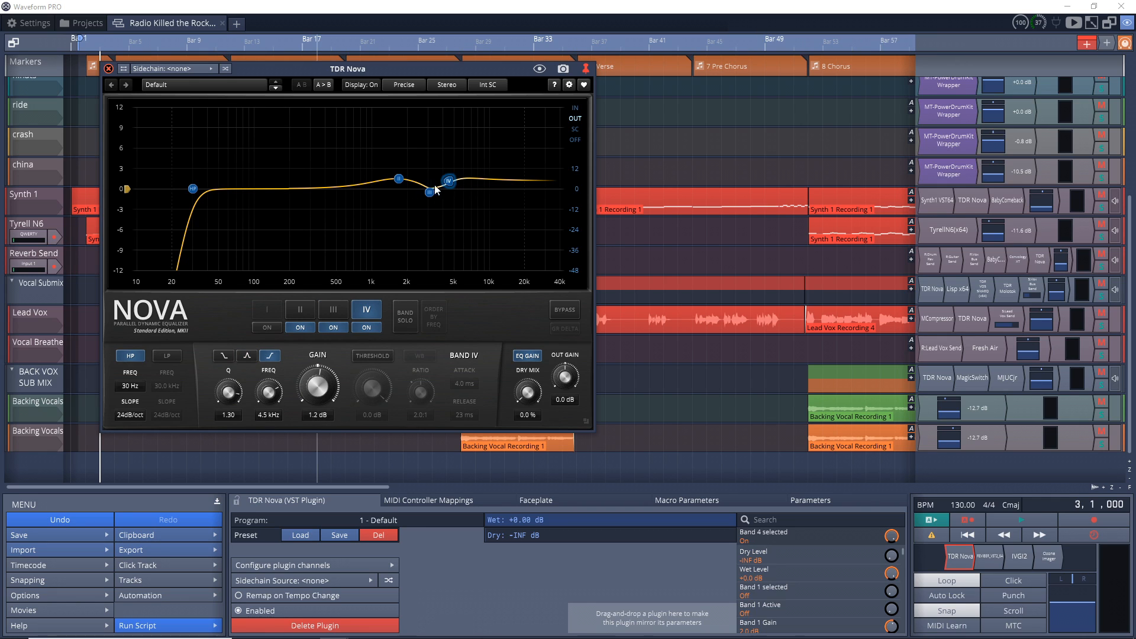
pyautogui.click(109, 69)
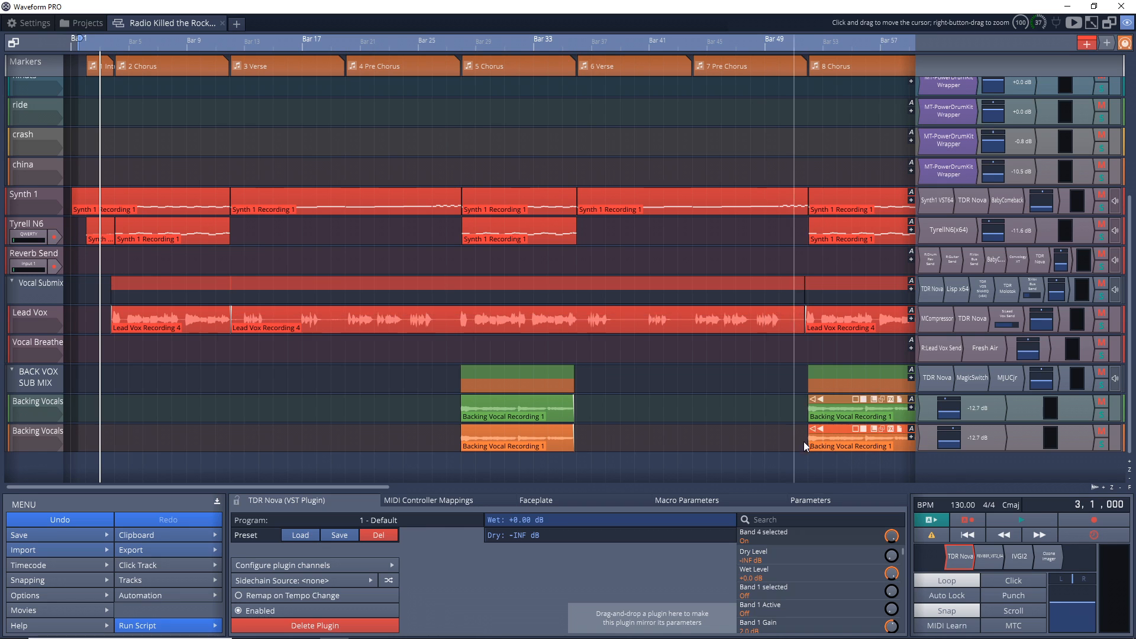
# - Open the Reviber plugin on the master chain and play the opening of the song with it disabled
pyautogui.doubleClick(989, 556)
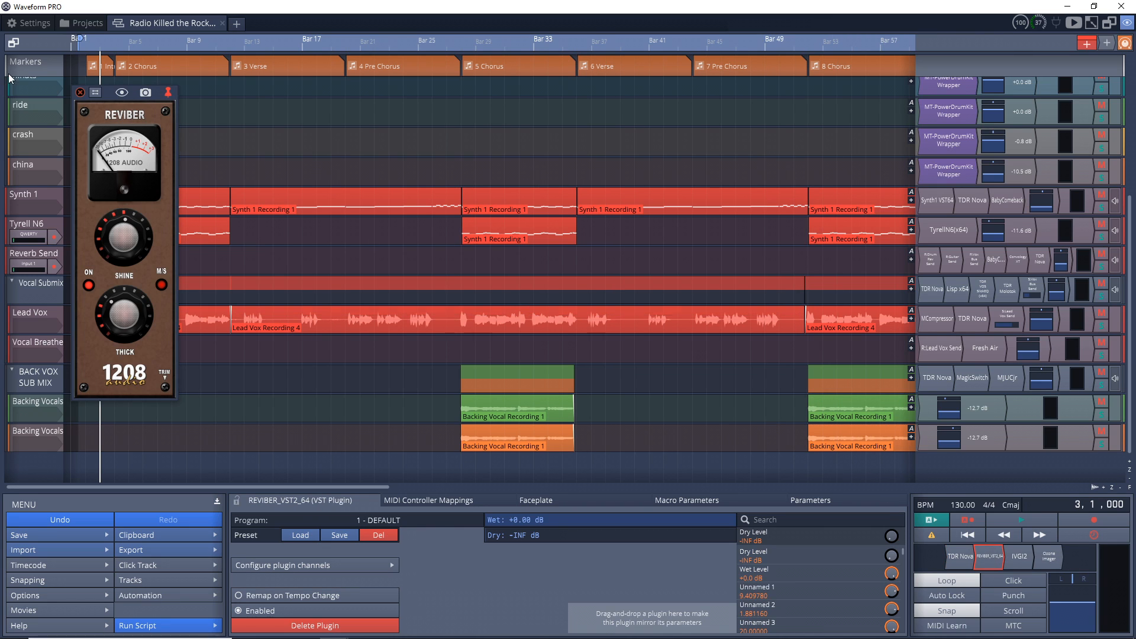
pyautogui.moveTo(107, 97); pyautogui.dragTo(409, 117)
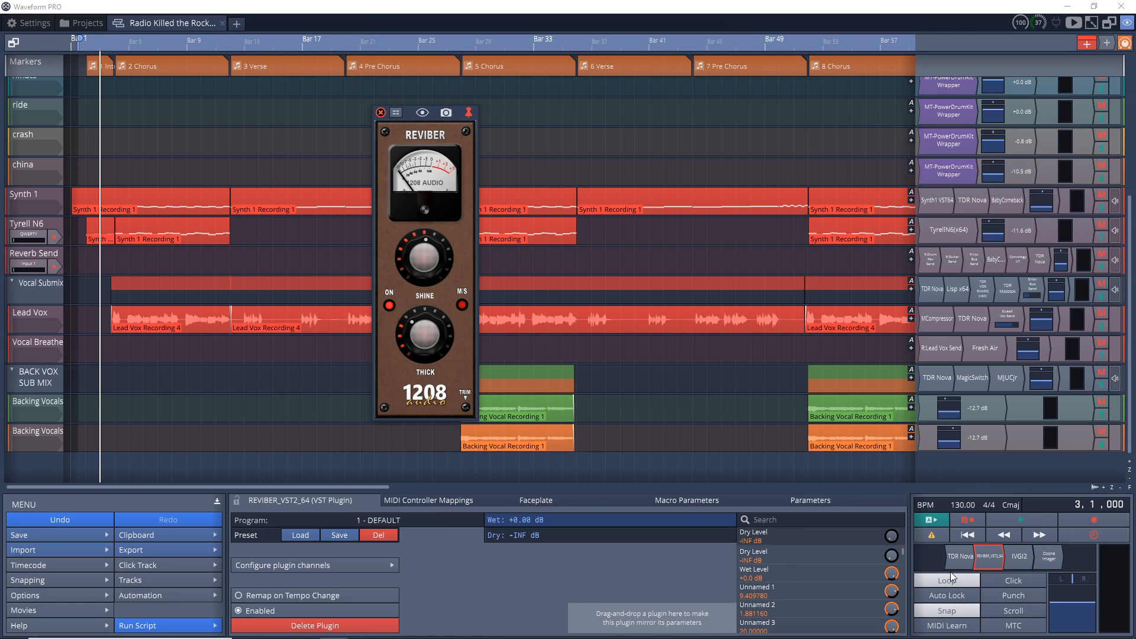
pyautogui.rightClick(990, 556)
pyautogui.click(1003, 459)
pyautogui.press('space')
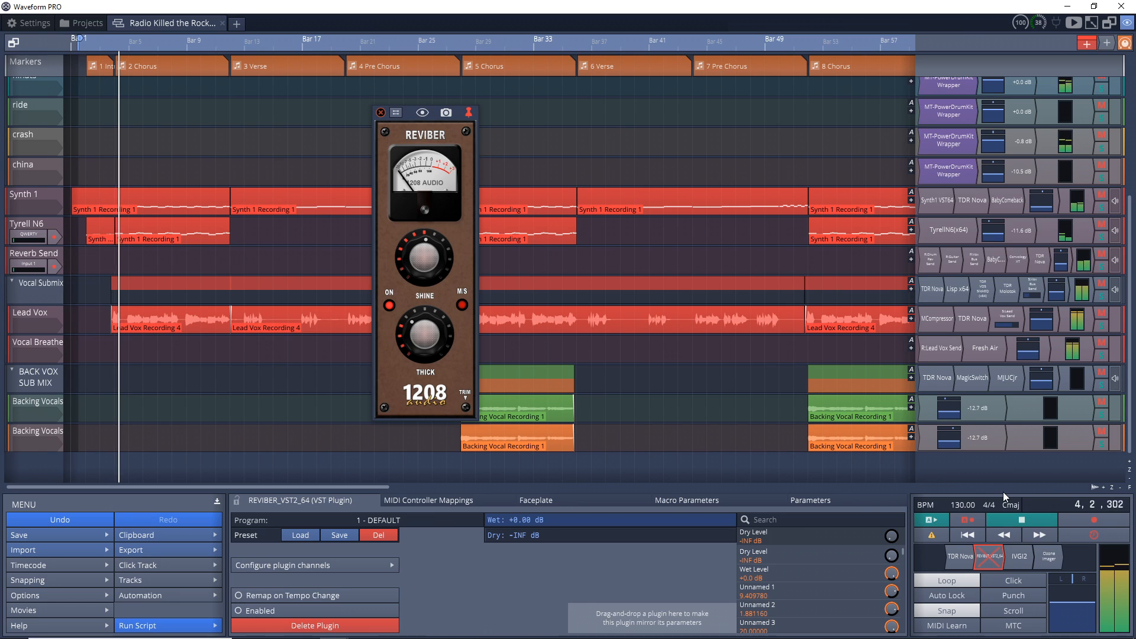
pyautogui.press('space')
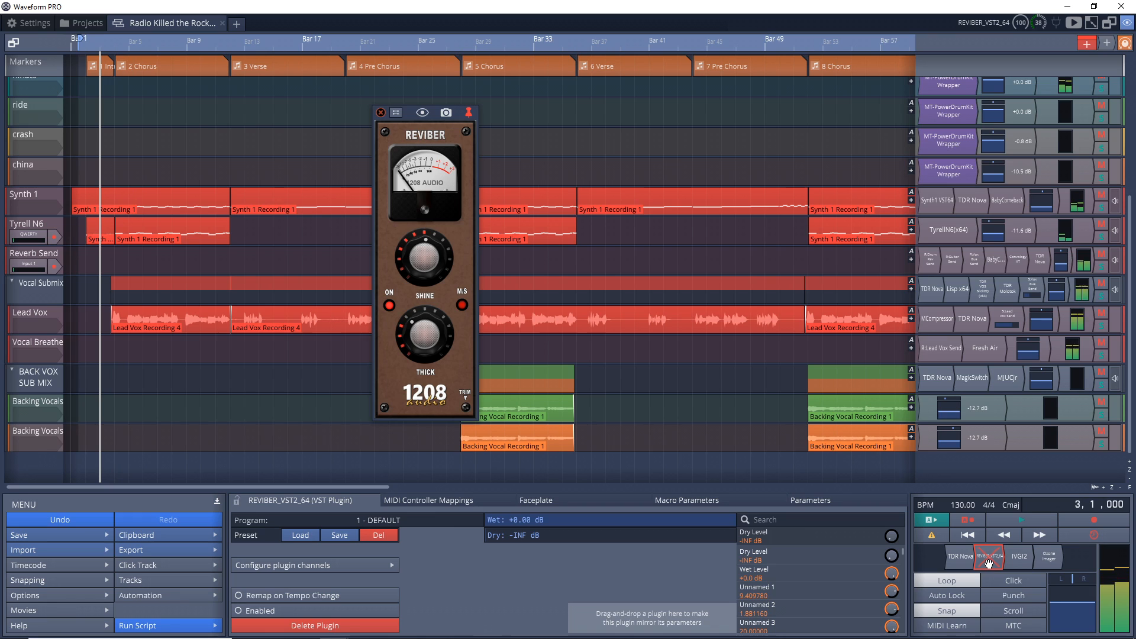
# - Re-enable the Reviber and replay the mix, toggling the plugin off and on for comparison before stopping playback
pyautogui.rightClick(989, 563)
pyautogui.click(1000, 373)
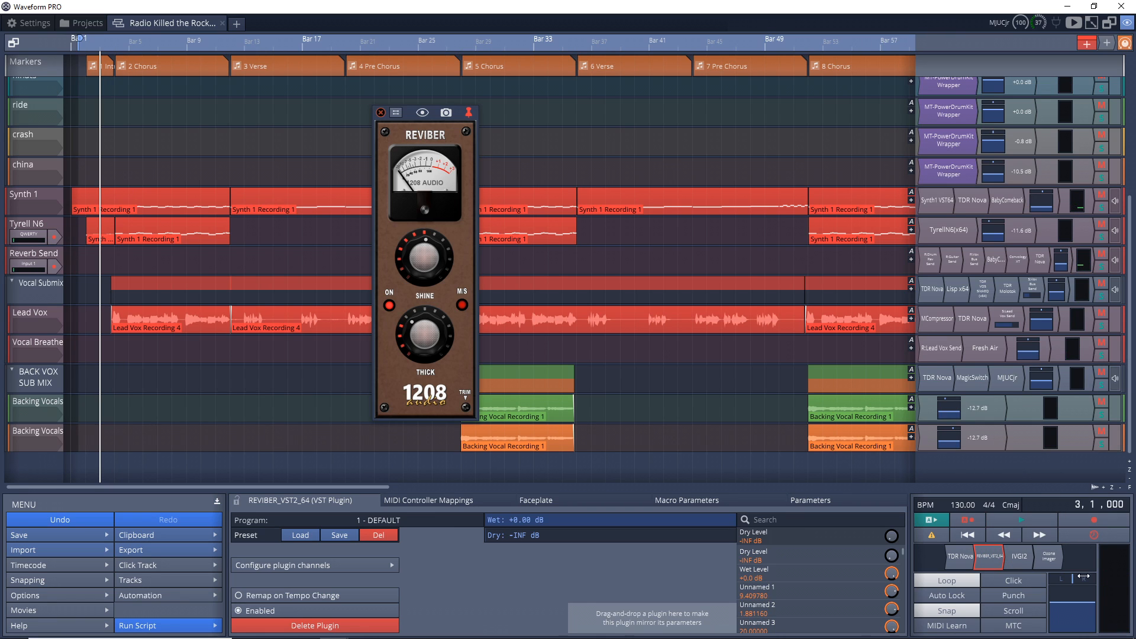
pyautogui.press('space')
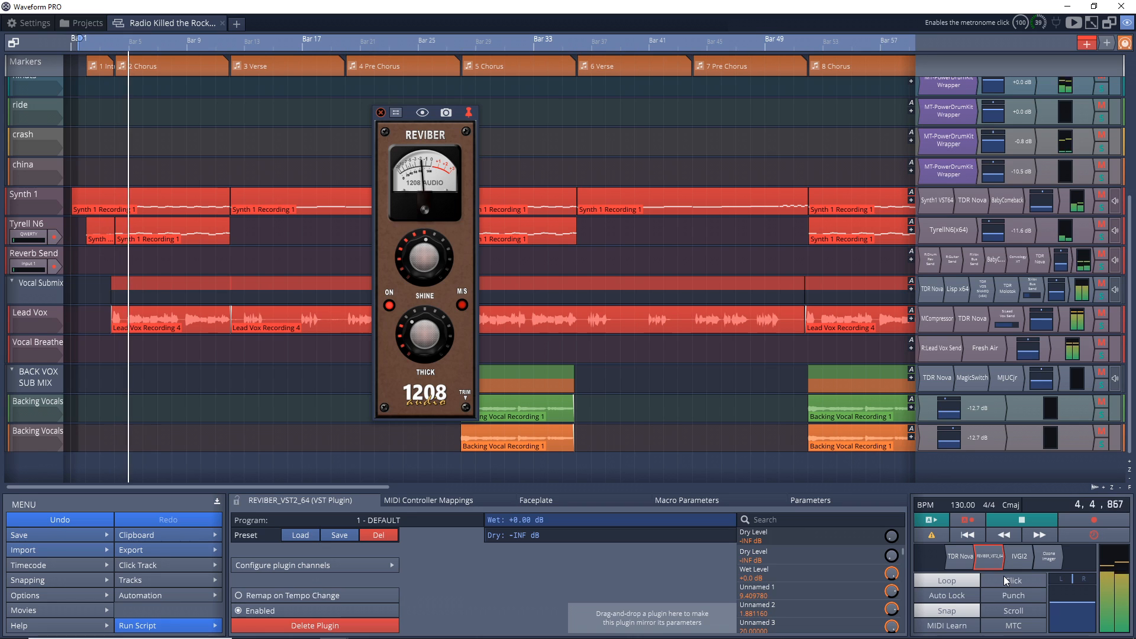
pyautogui.rightClick(989, 556)
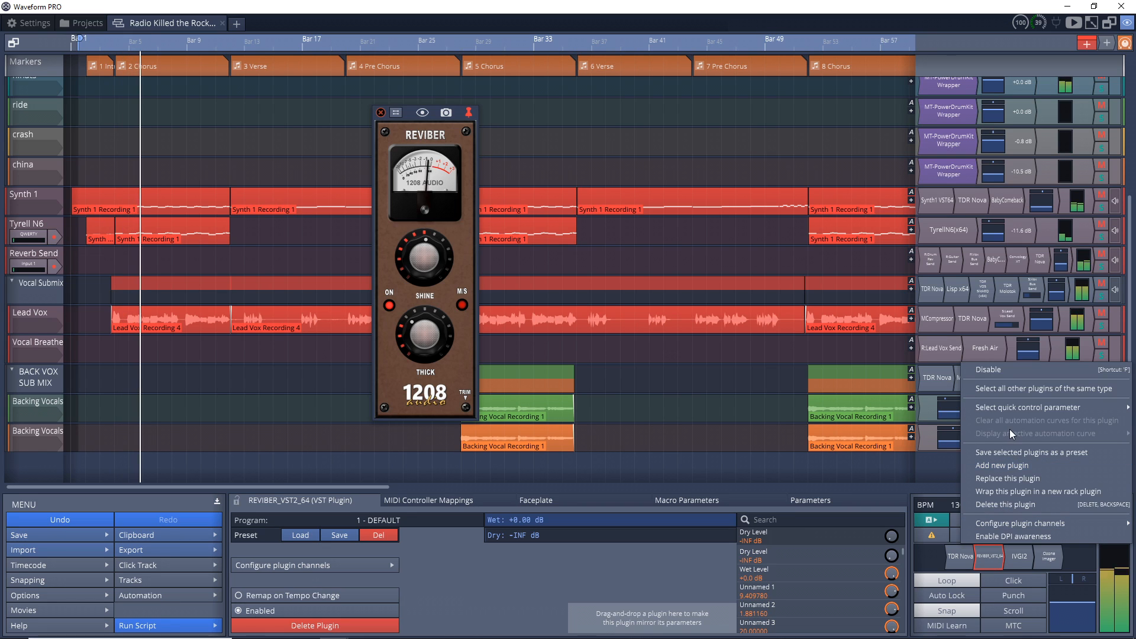
pyautogui.click(1016, 372)
pyautogui.rightClick(989, 556)
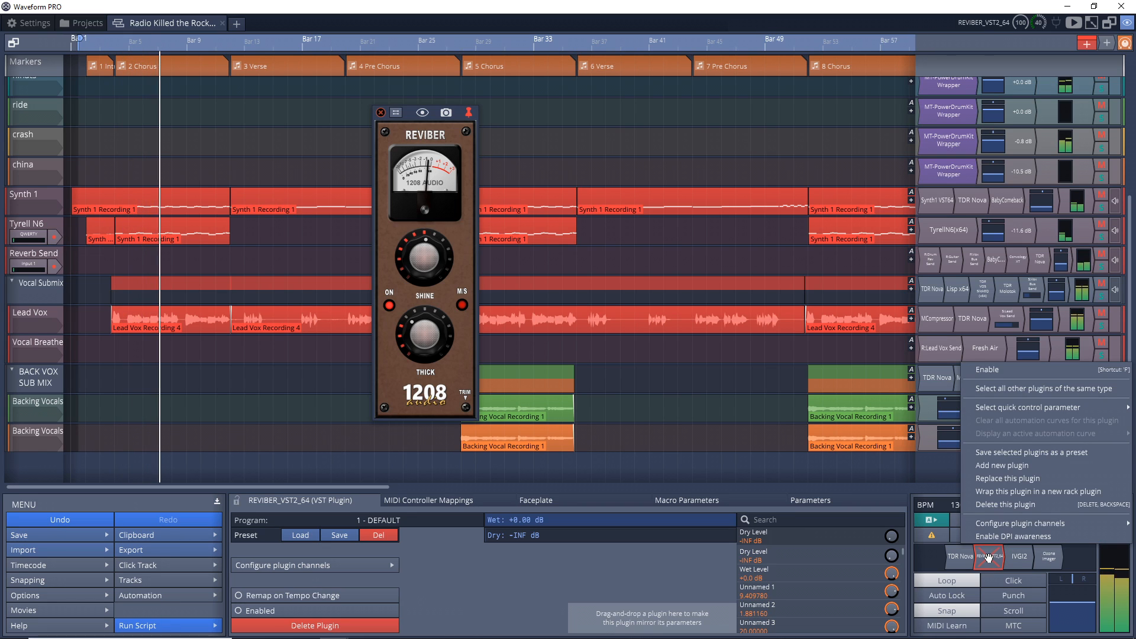
pyautogui.click(995, 368)
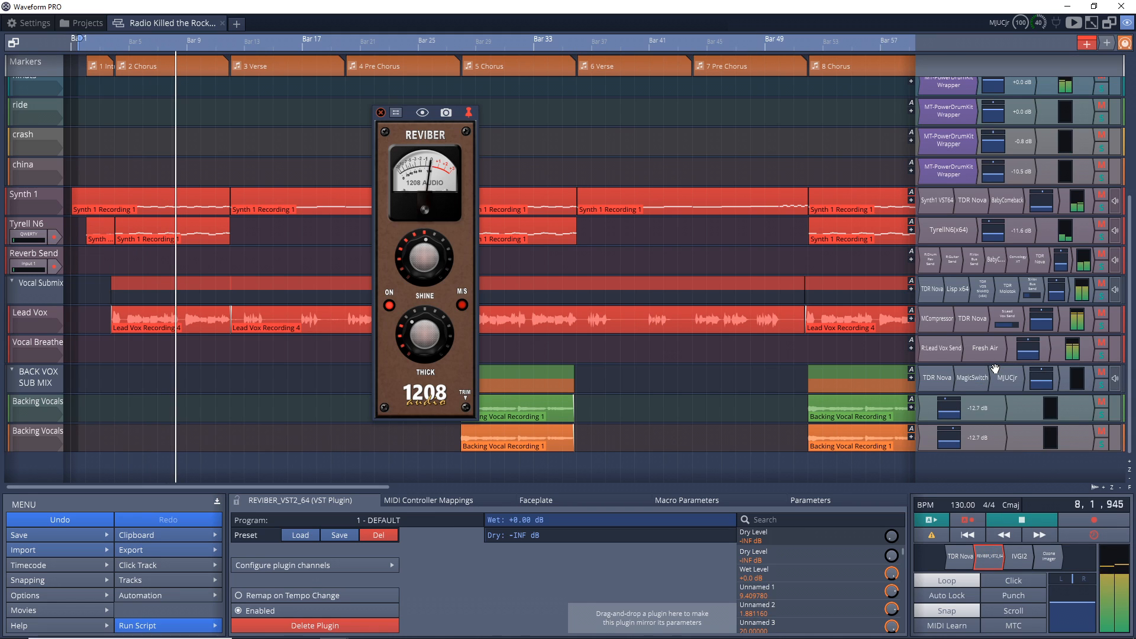
pyautogui.press('space')
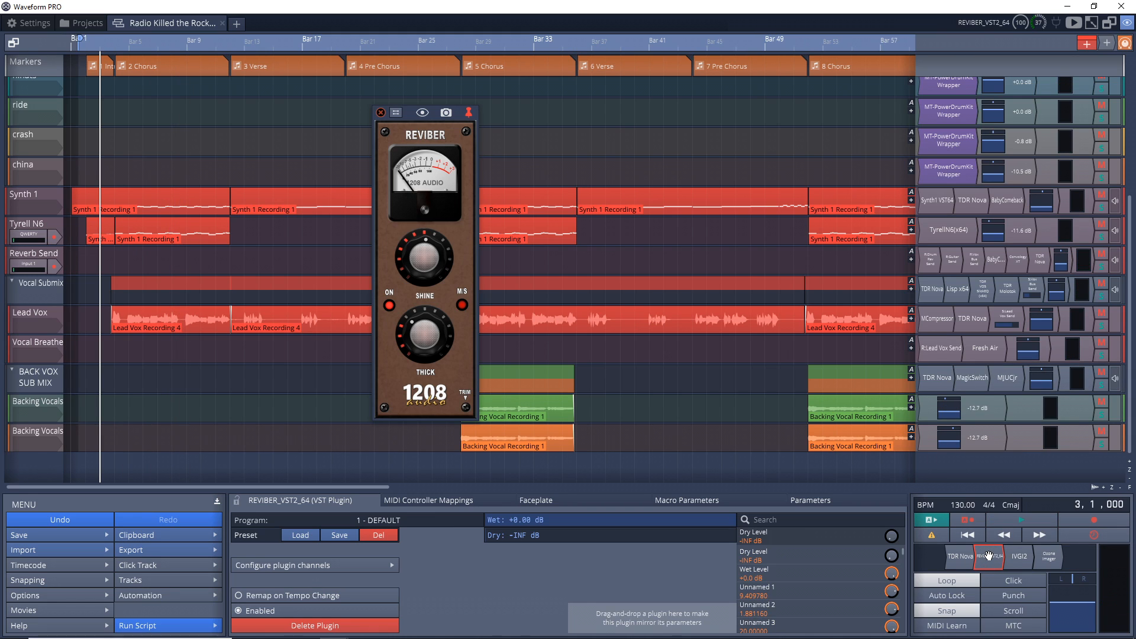
# - Open the IVGI2 plugin on the master chain and play the mix, switching the plugin off and on for comparison
pyautogui.doubleClick(1022, 561)
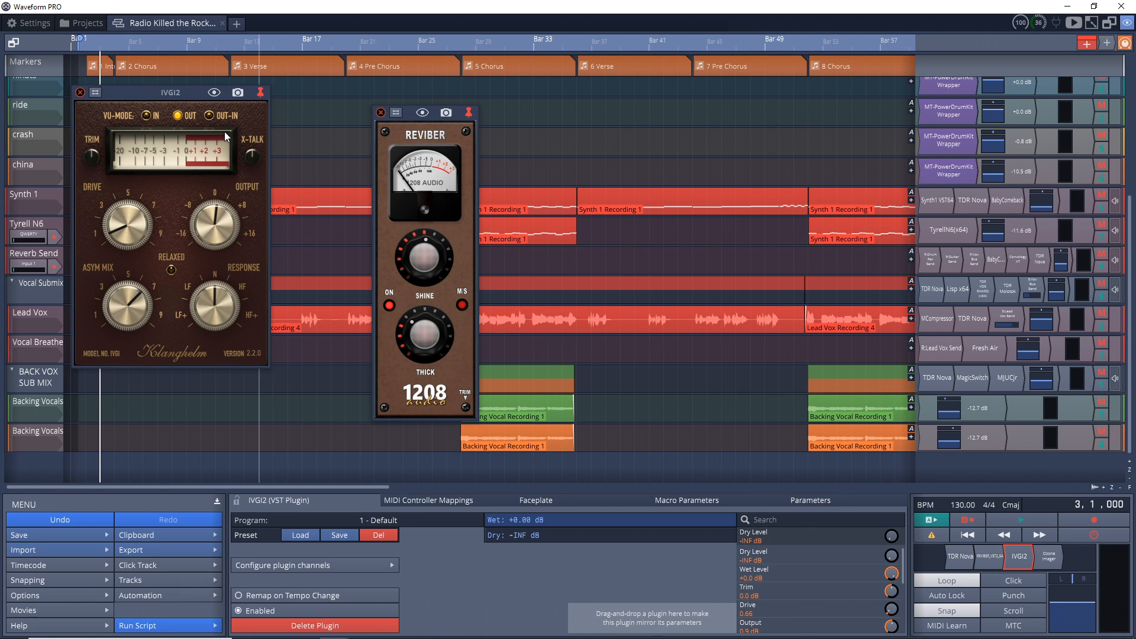
pyautogui.moveTo(164, 94); pyautogui.dragTo(691, 135)
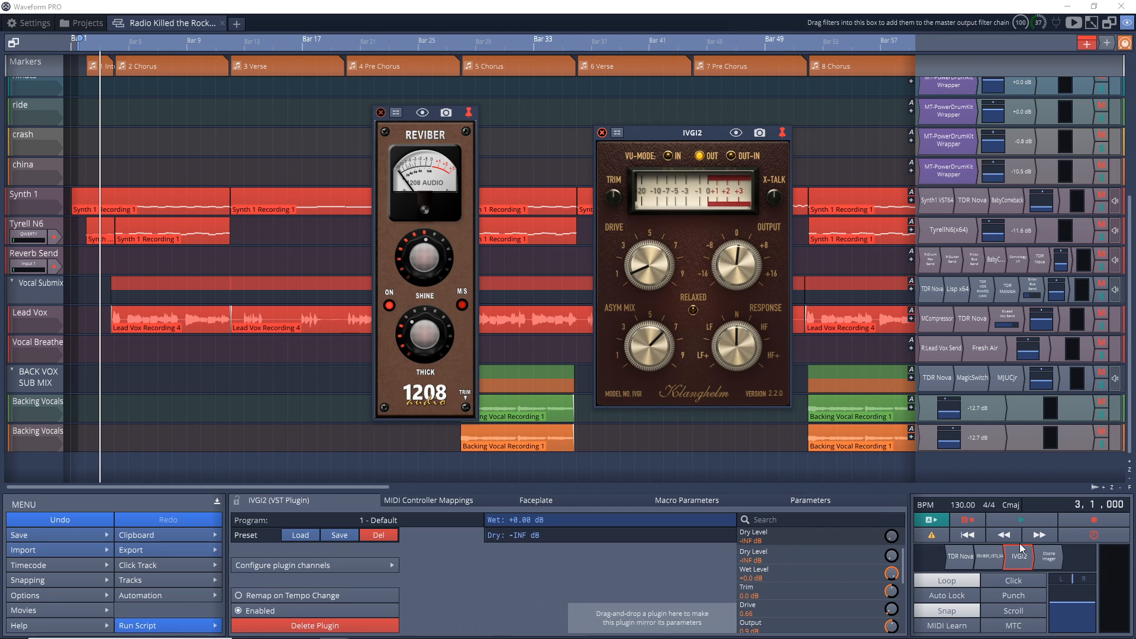
pyautogui.press('space')
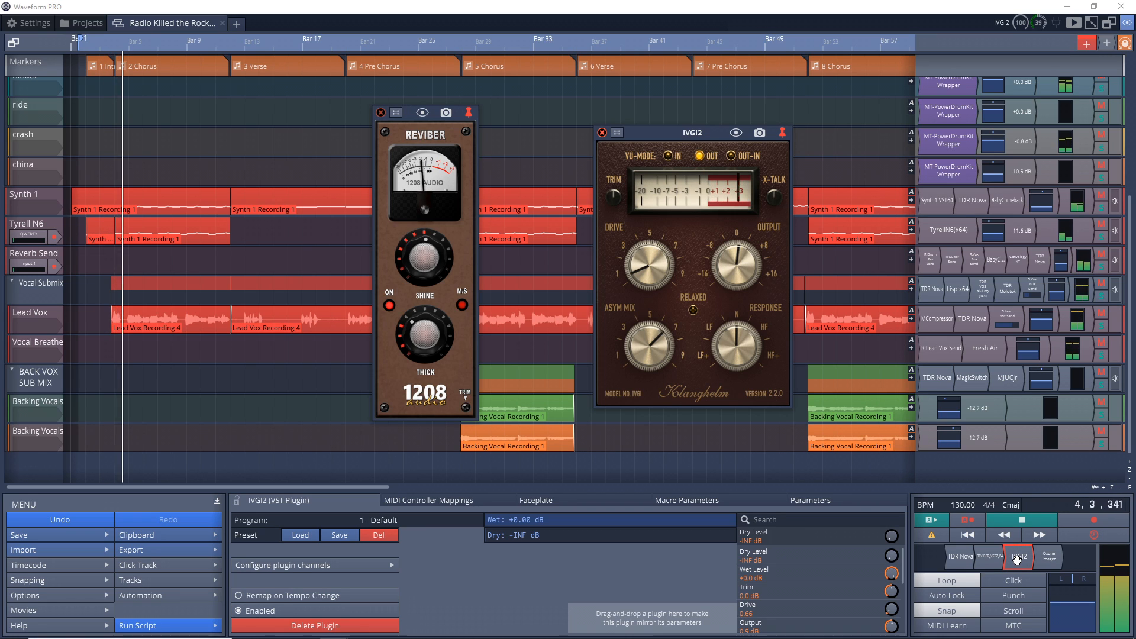
pyautogui.rightClick(1017, 559)
pyautogui.click(1007, 373)
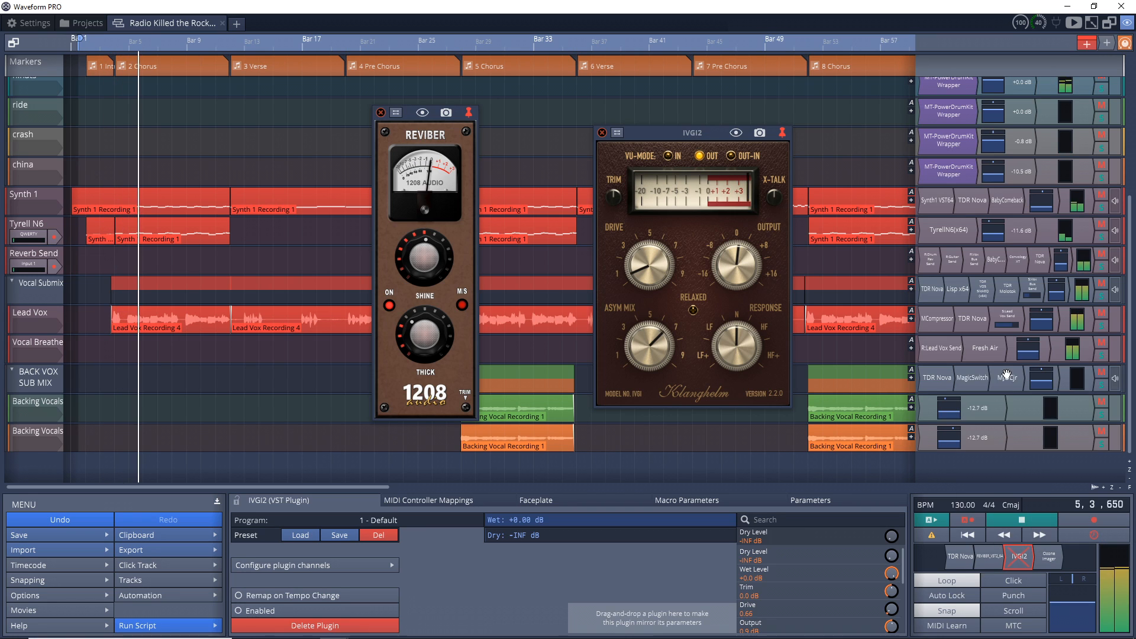
pyautogui.rightClick(1012, 559)
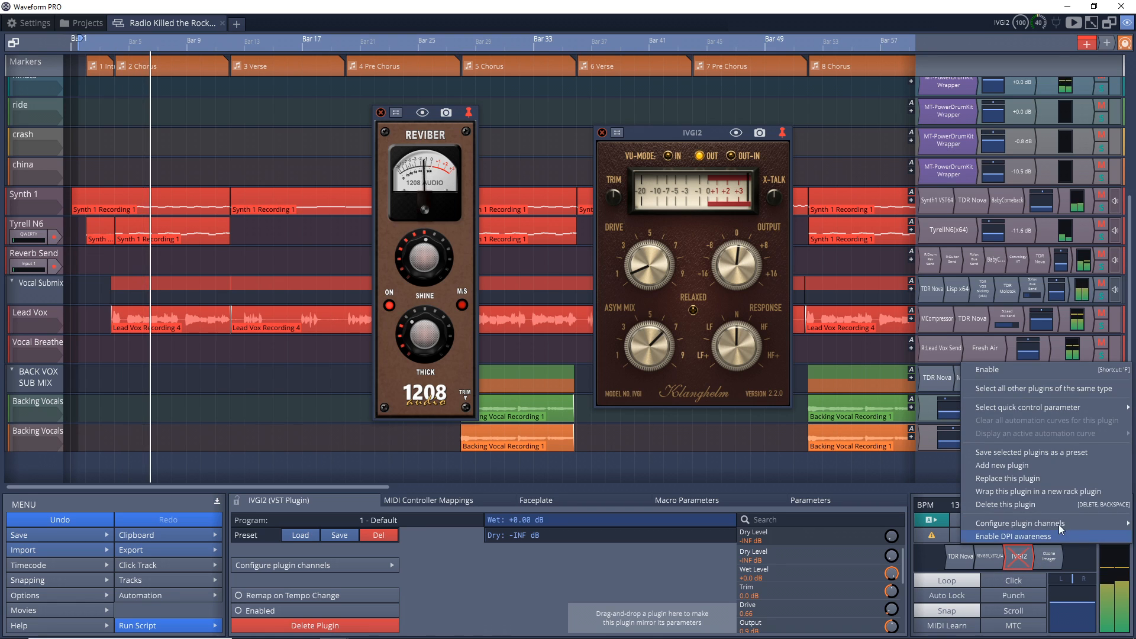
pyautogui.click(1002, 374)
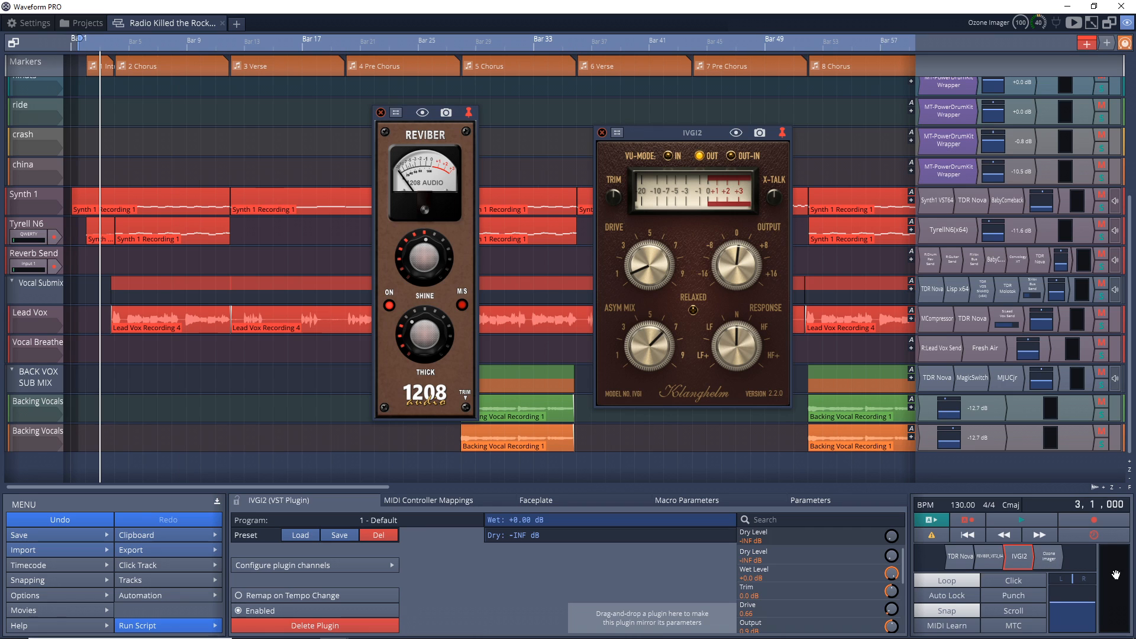
# - Open the Ozone Imager on the master chain and play the mix, disabling and re-enabling the plugin for comparison
pyautogui.doubleClick(1040, 560)
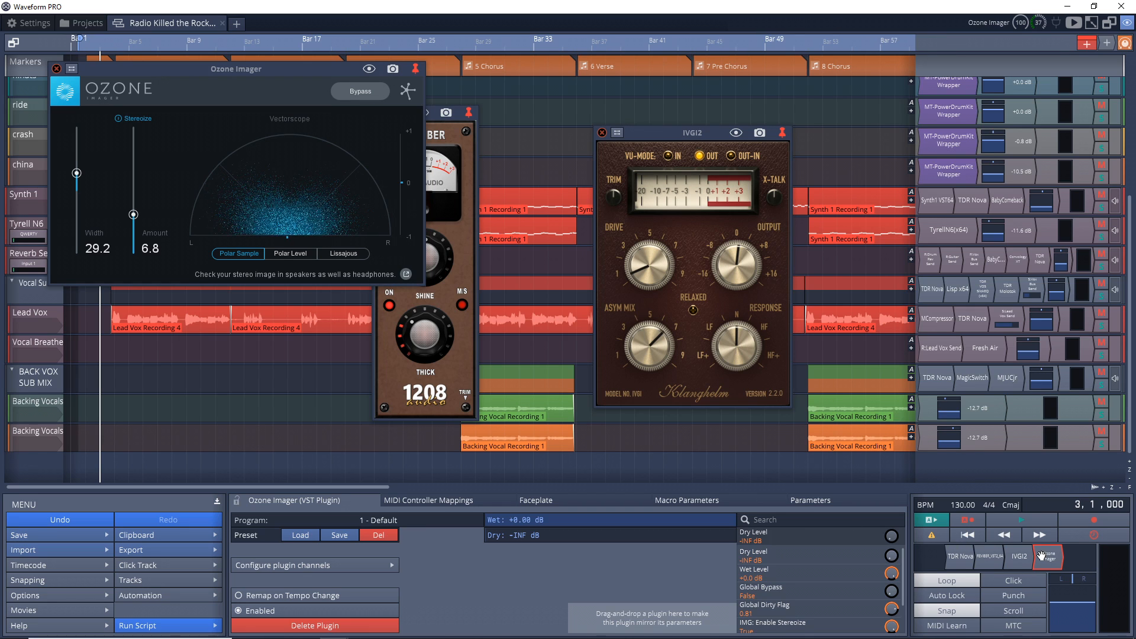
pyautogui.press('space')
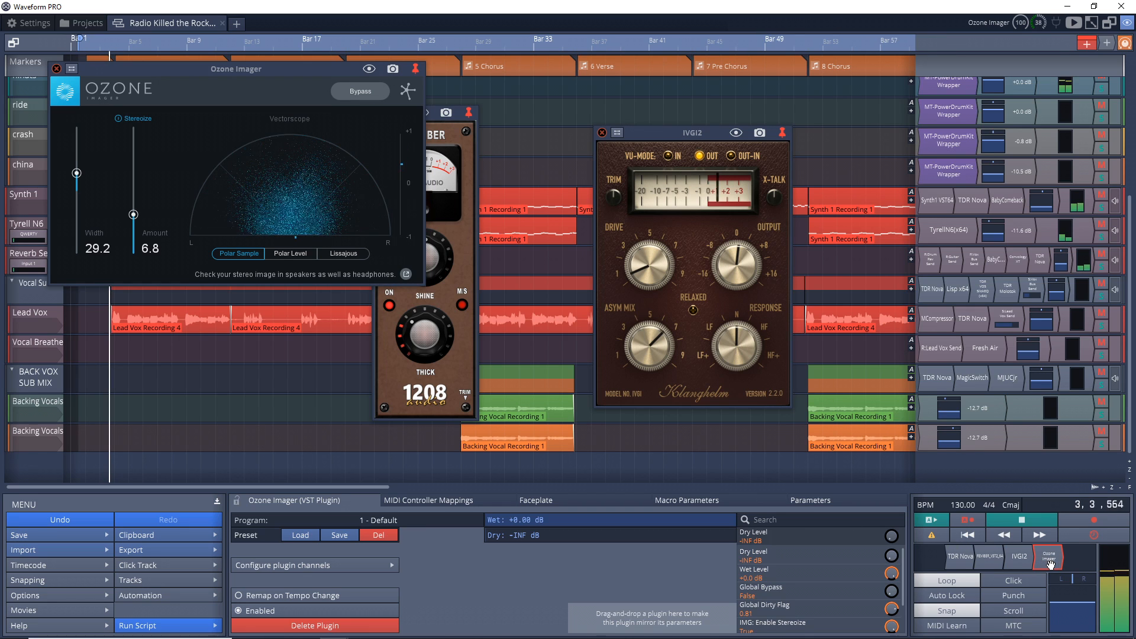
pyautogui.rightClick(1050, 564)
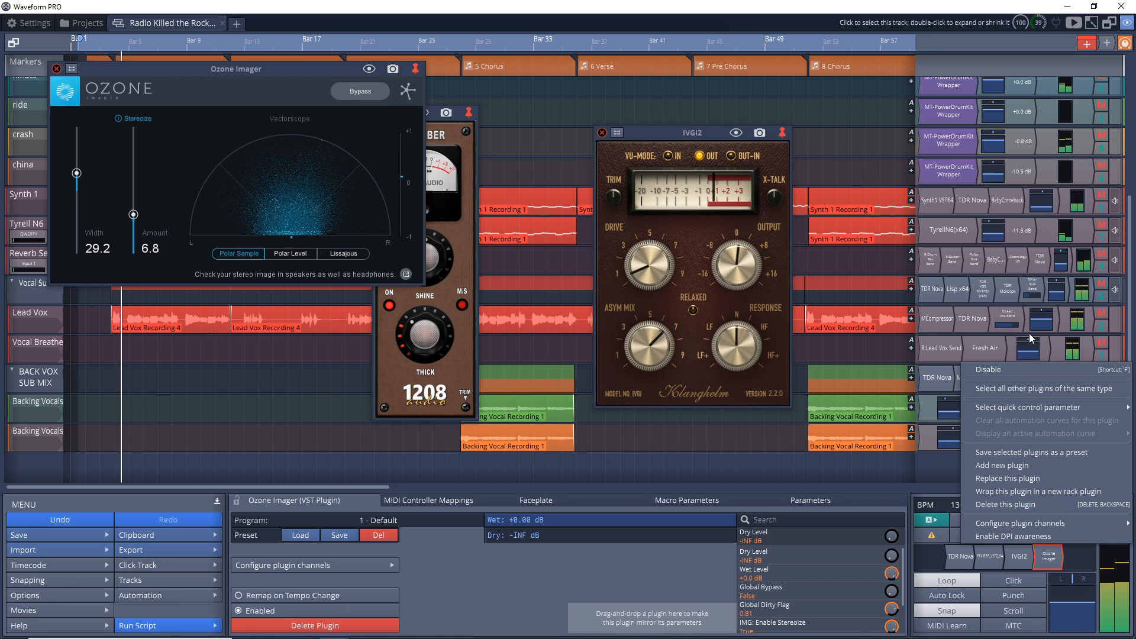
pyautogui.click(1016, 370)
pyautogui.rightClick(1050, 557)
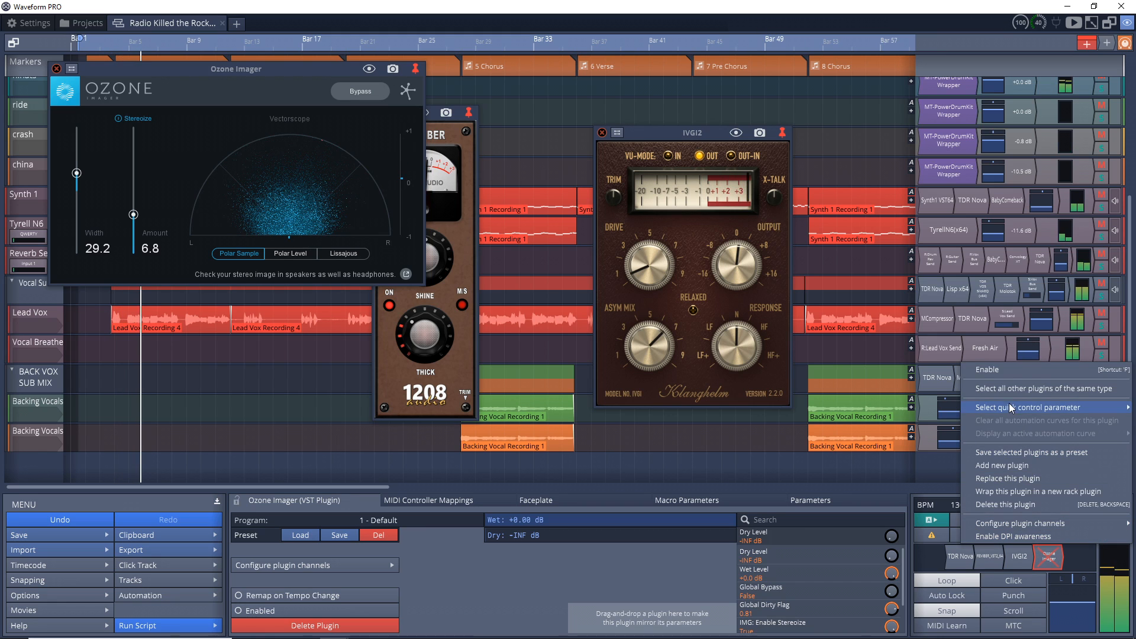
pyautogui.click(1003, 372)
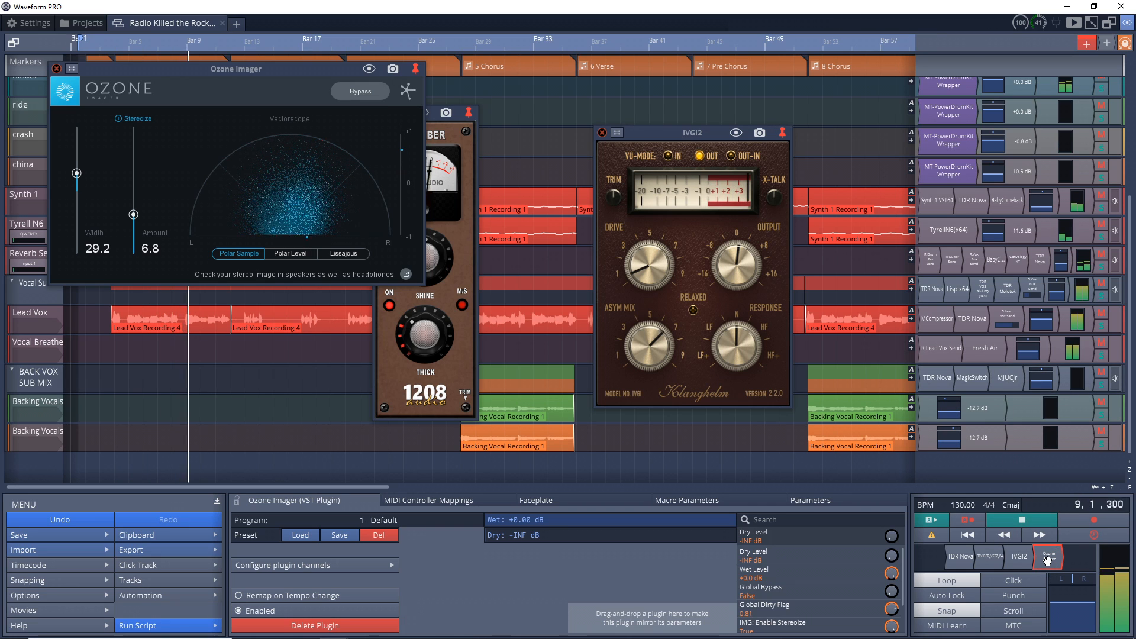
# - Compare the mix without and with the Ozone Imager once more, stop playback and close the imager's window
pyautogui.rightClick(1047, 561)
pyautogui.click(1014, 380)
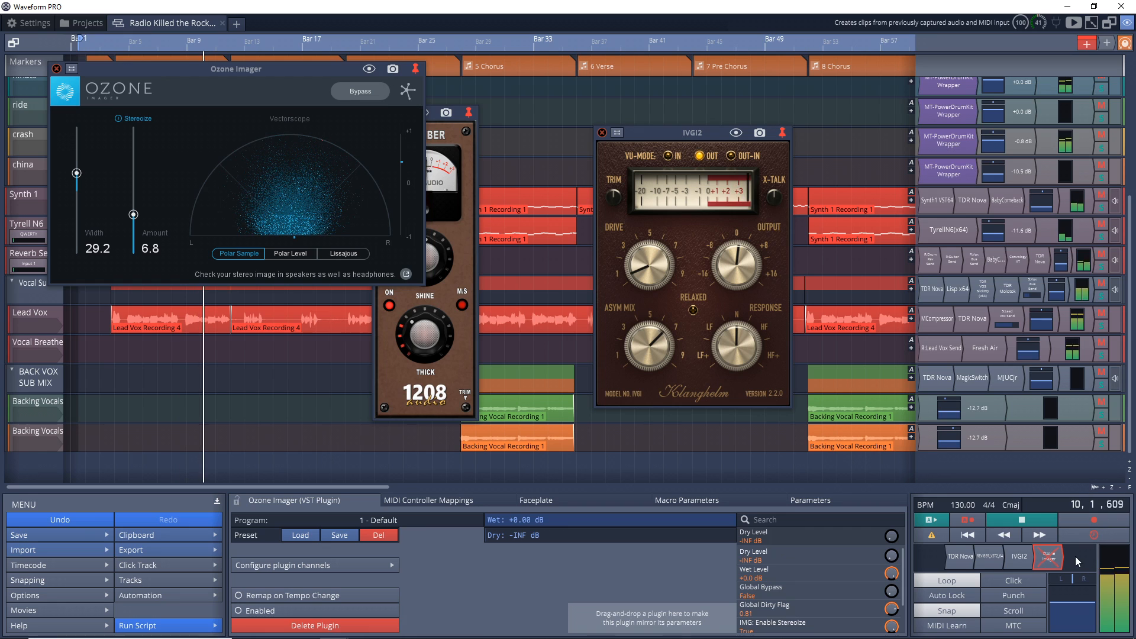
pyautogui.rightClick(1051, 559)
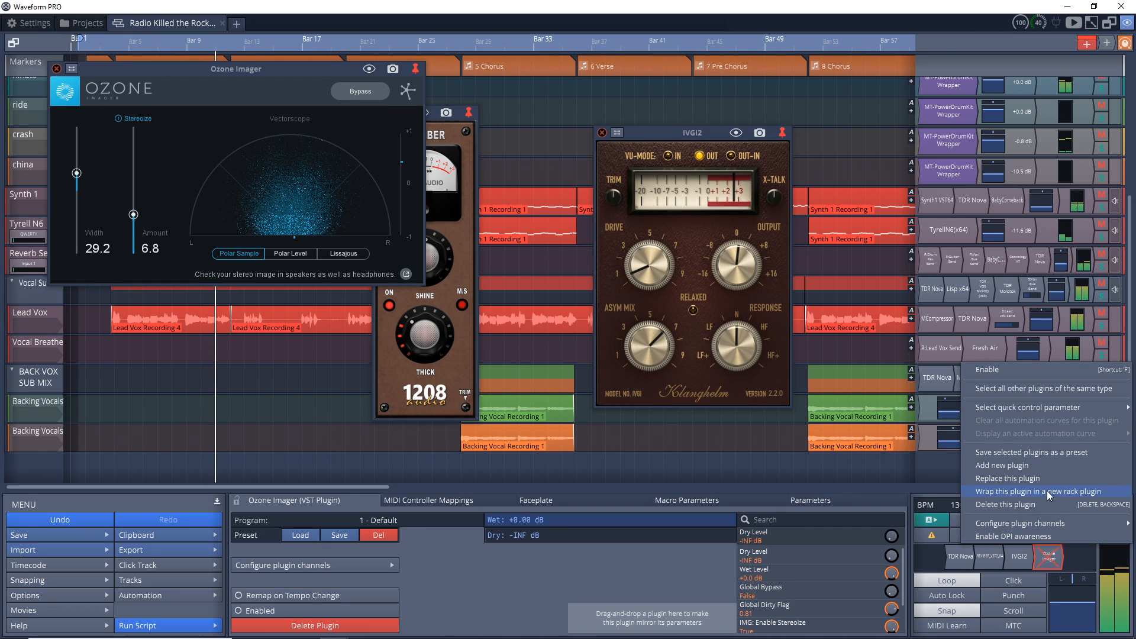
pyautogui.click(998, 376)
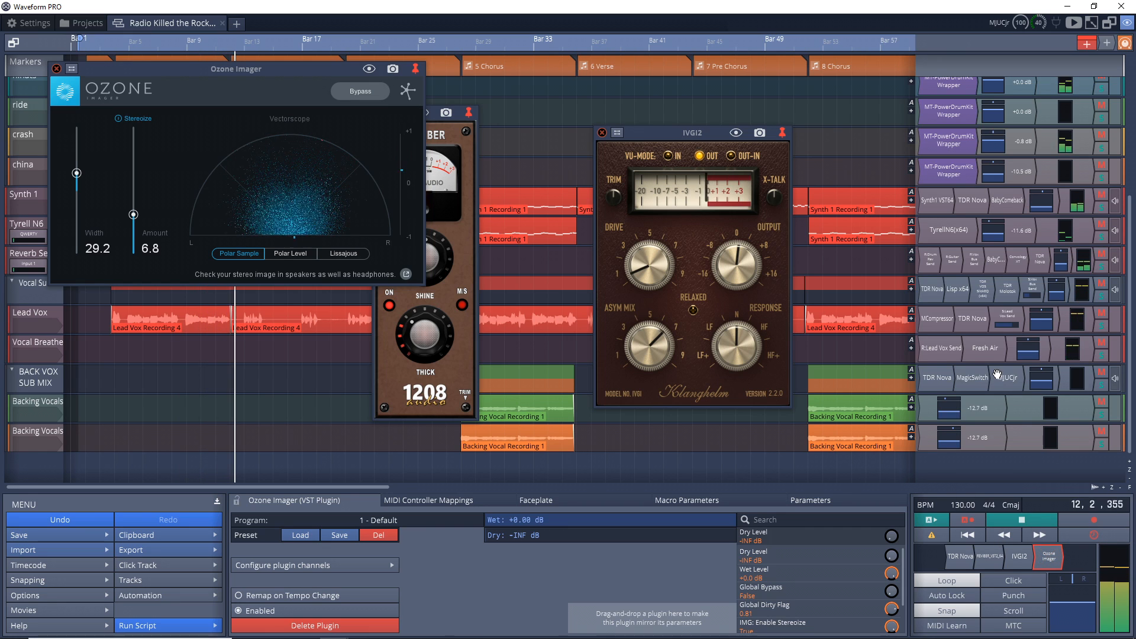
pyautogui.press('space')
pyautogui.click(56, 69)
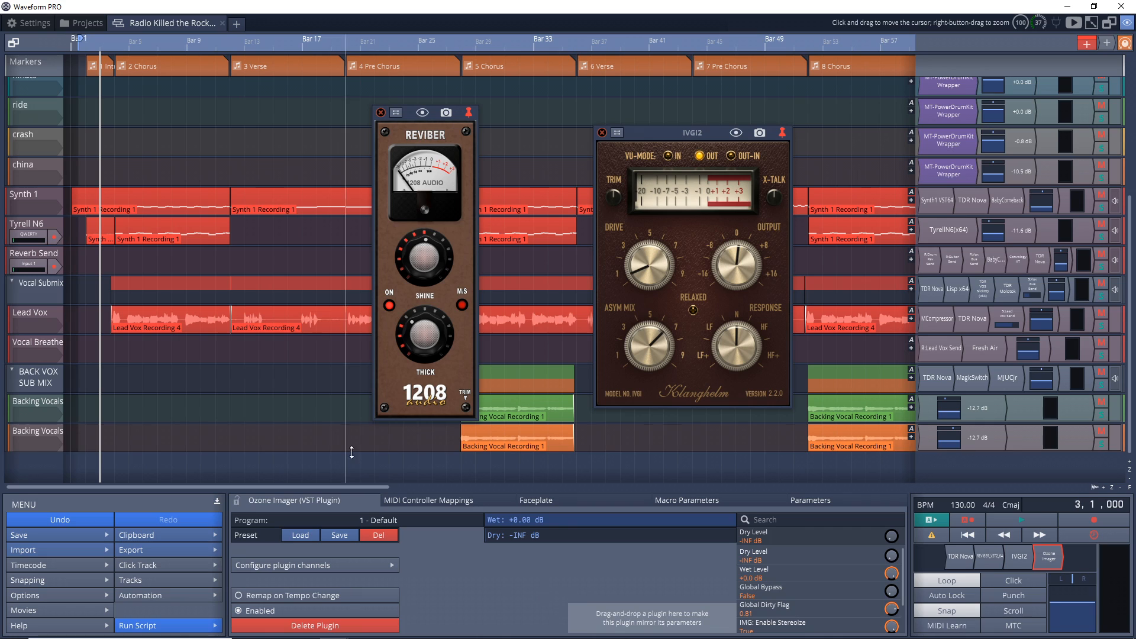
# - Check the song's export options, switch to BandLab Mastering in the browser and upload the PRE MASTER - RADIO KILLED track
pyautogui.click(142, 555)
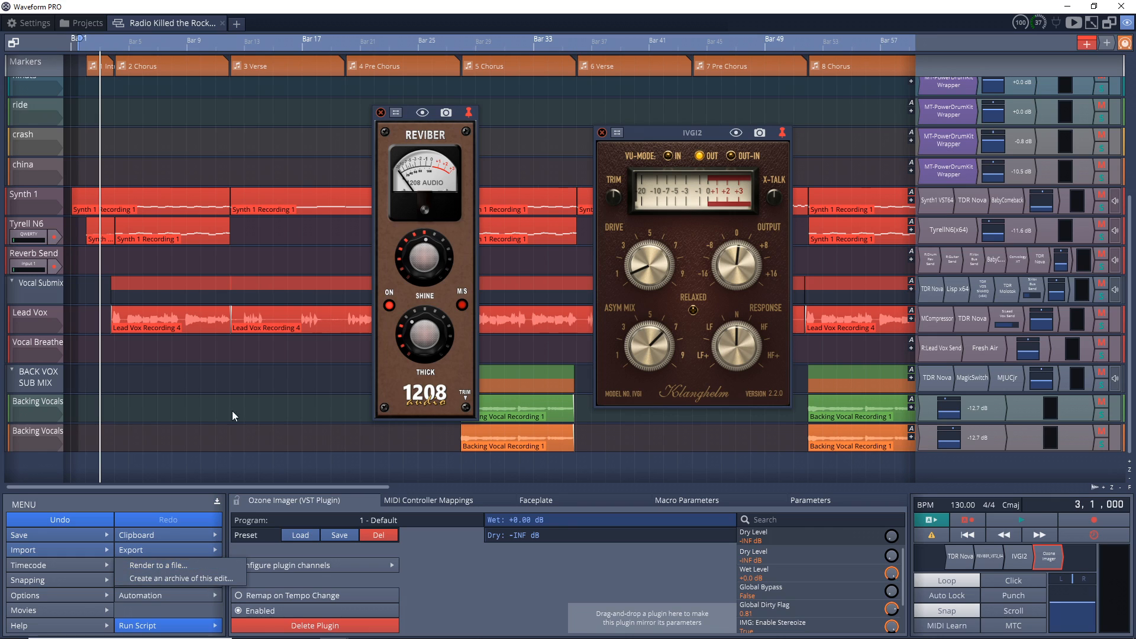
pyautogui.click(342, 3)
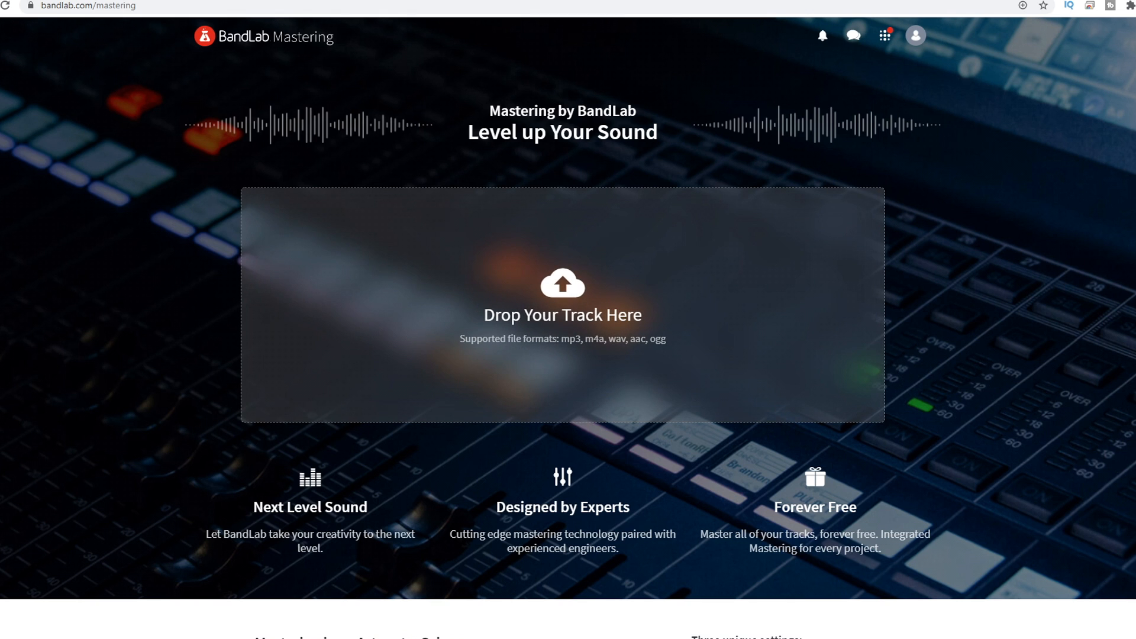
pyautogui.press('super+d')
pyautogui.moveTo(140, 338); pyautogui.dragTo(477, 308)
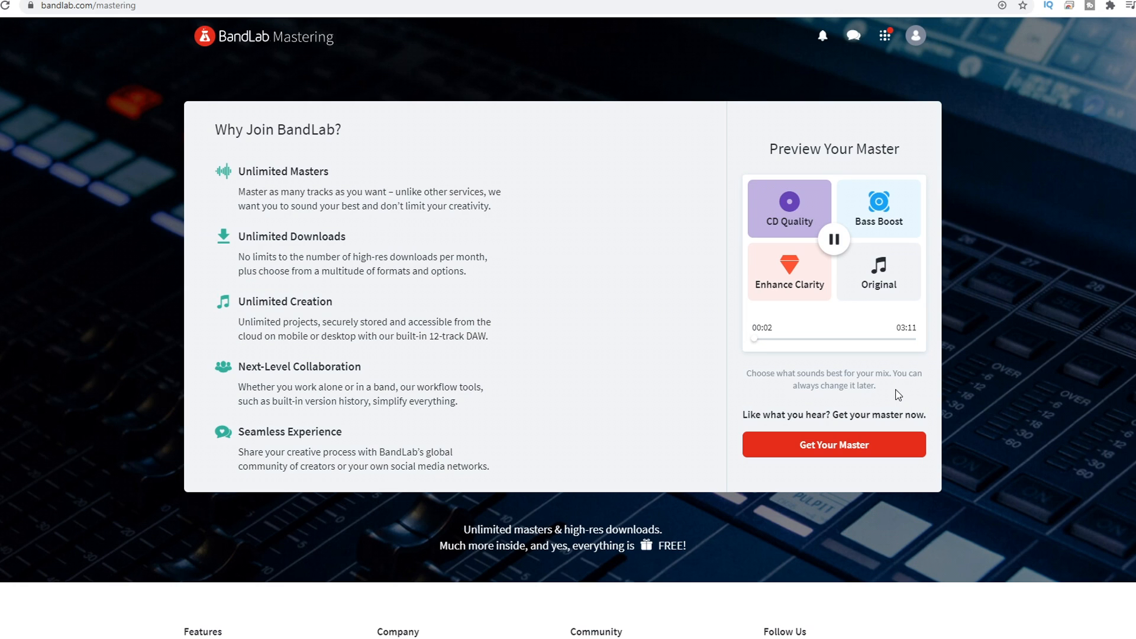
# - Audition the uploaded track's master preview as Original, Bass Boost, Enhance Clarity and CD Quality
pyautogui.click(834, 241)
pyautogui.click(834, 240)
pyautogui.click(876, 283)
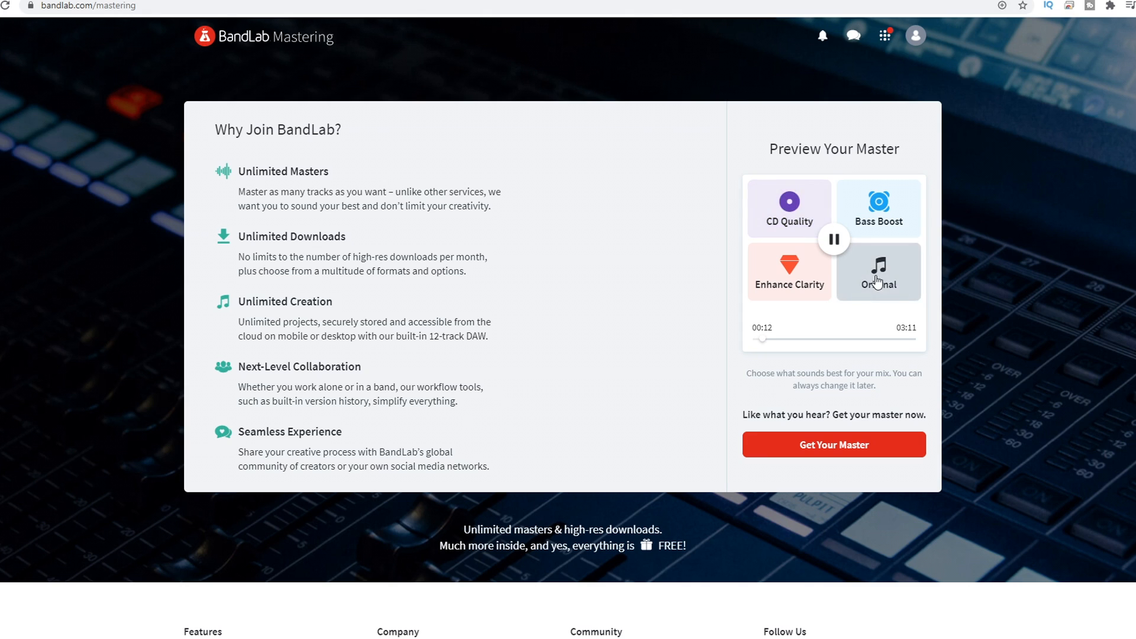
pyautogui.click(873, 226)
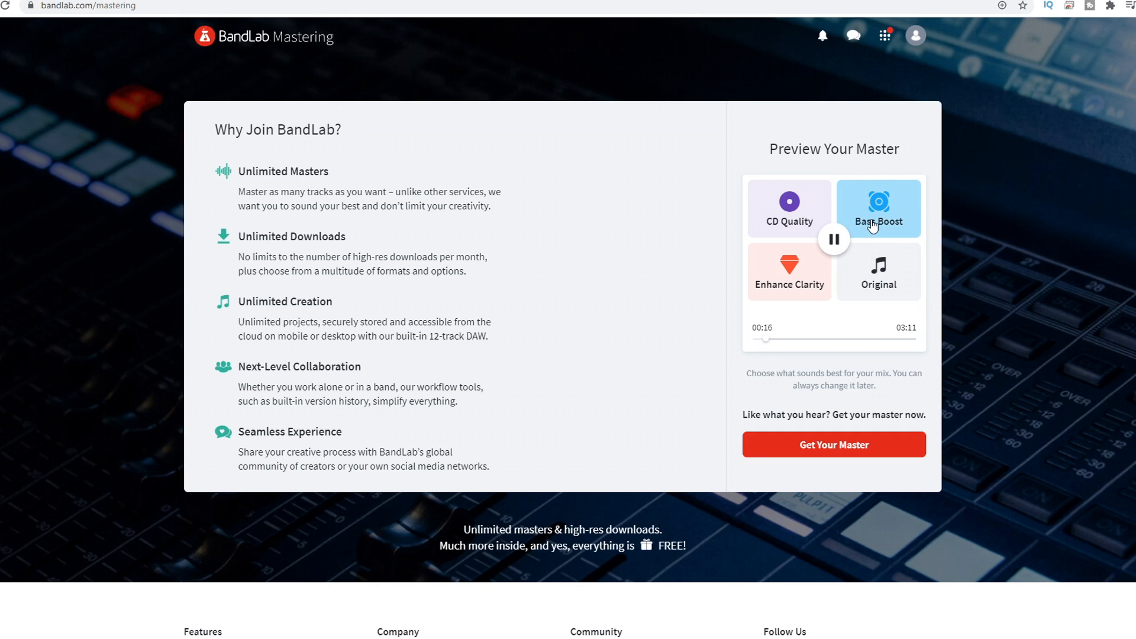
pyautogui.click(800, 280)
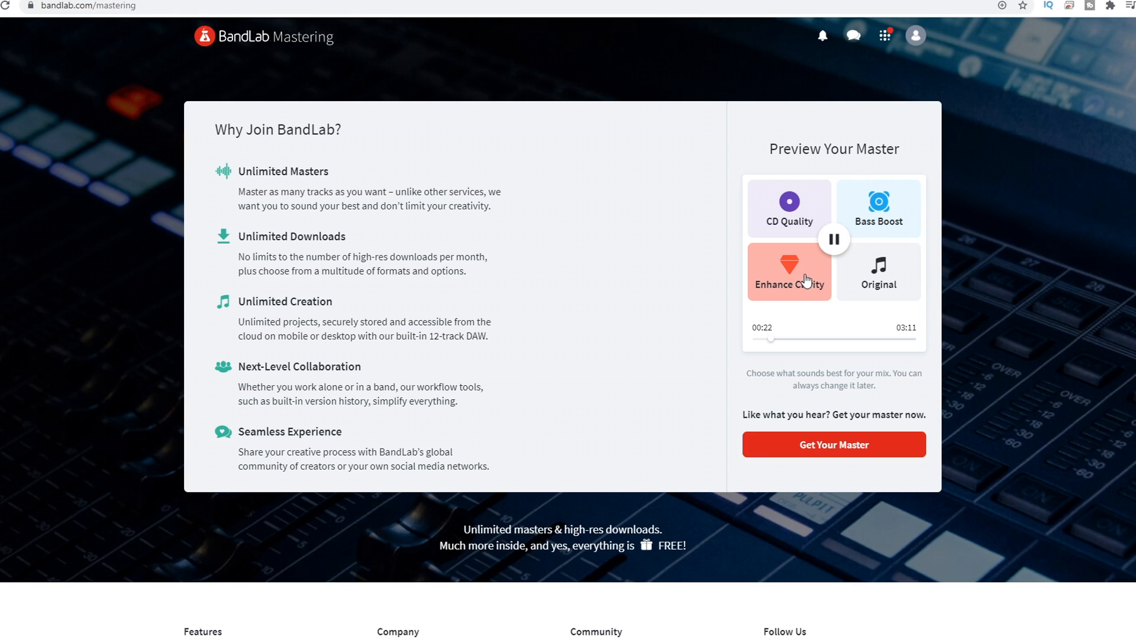
pyautogui.click(790, 206)
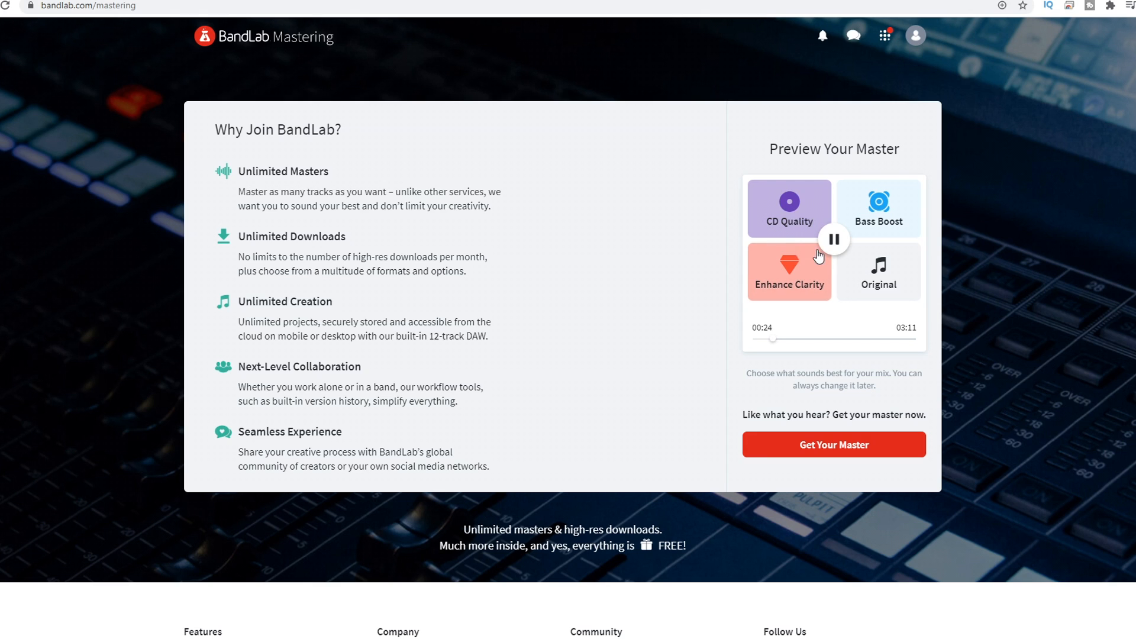
# - Compare the Original once more, choose the CD Quality preset and get the master
pyautogui.click(885, 283)
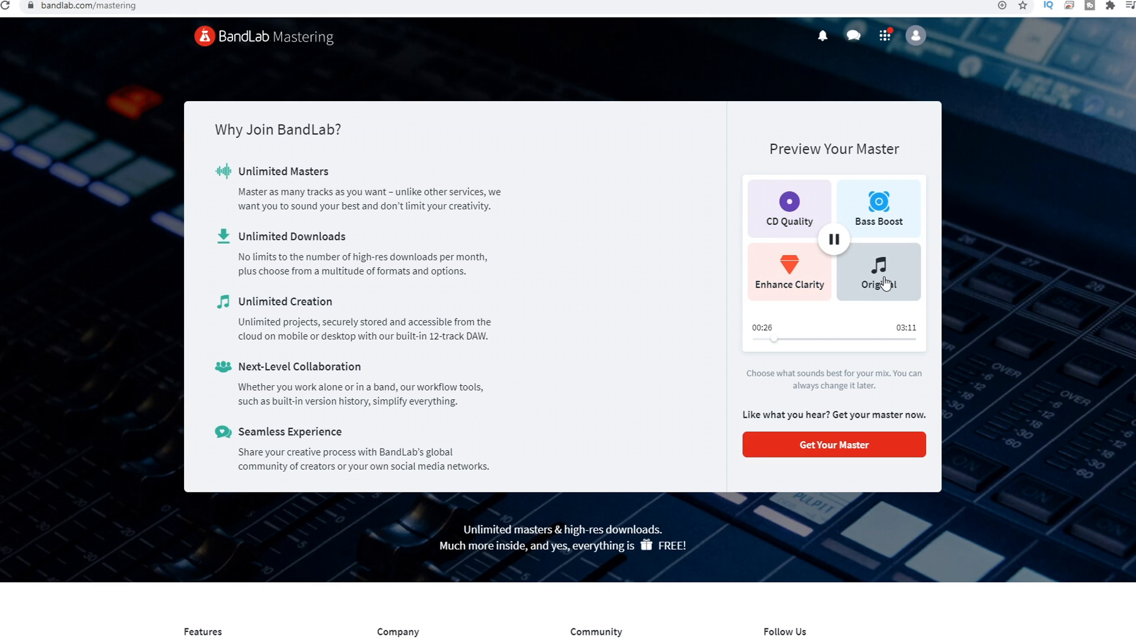
pyautogui.click(780, 212)
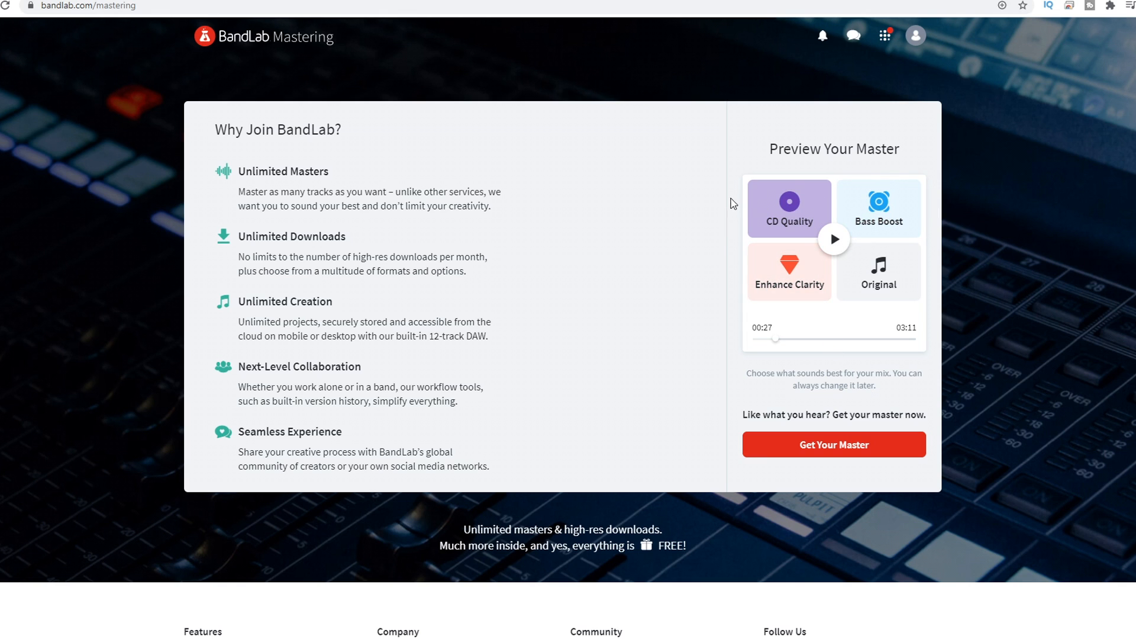
pyautogui.click(829, 449)
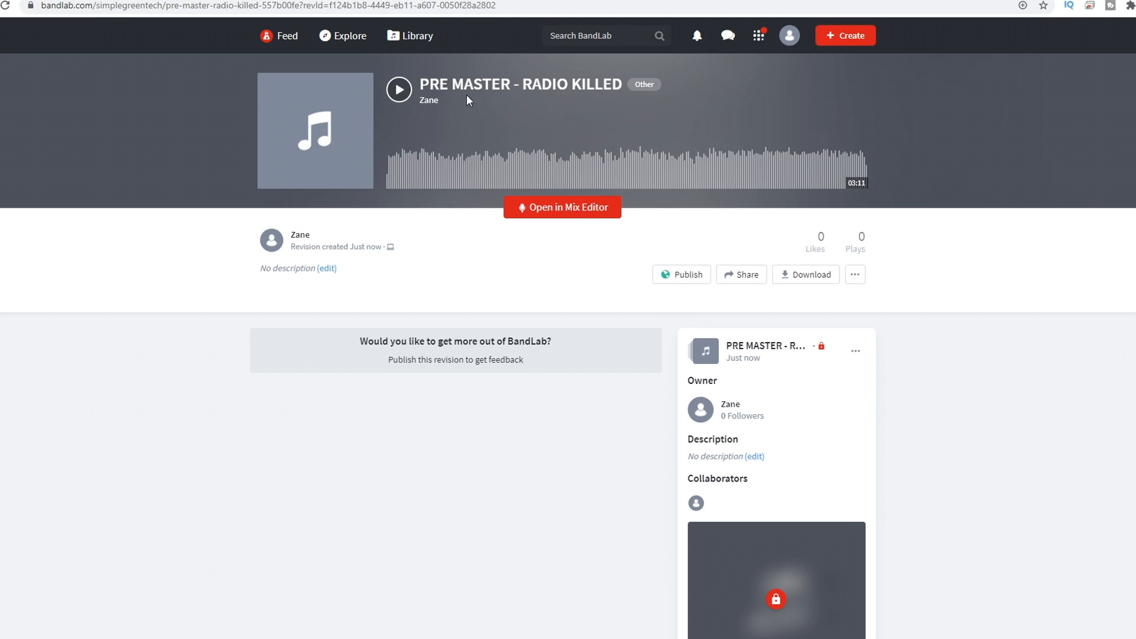
# - Download the Mastered mixdown version of the track in WAV format
pyautogui.click(805, 276)
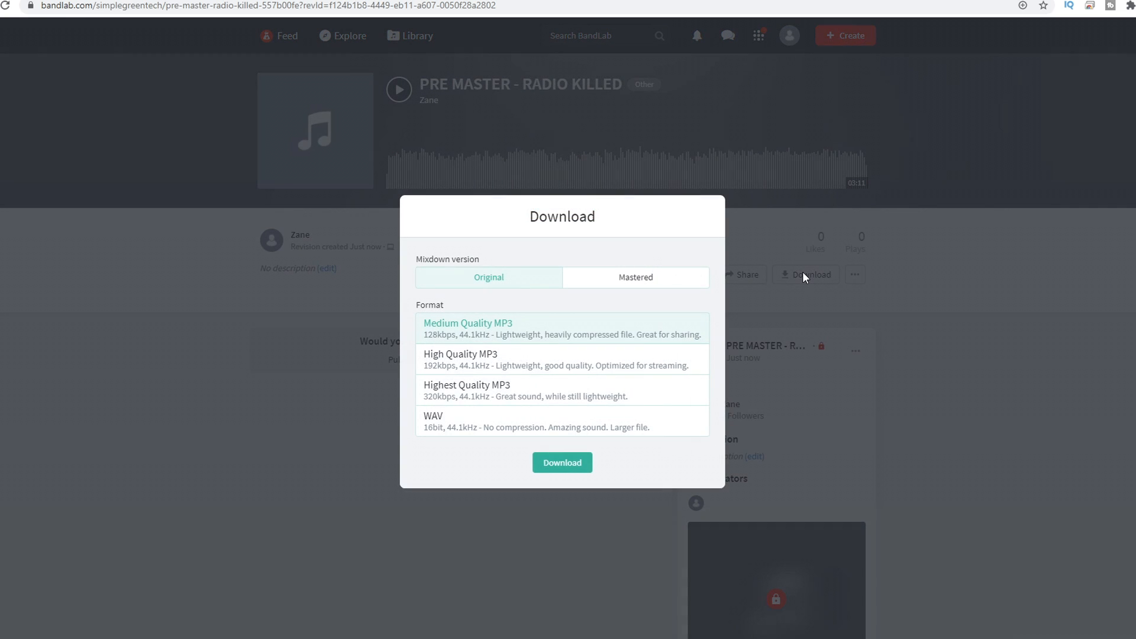
pyautogui.click(661, 284)
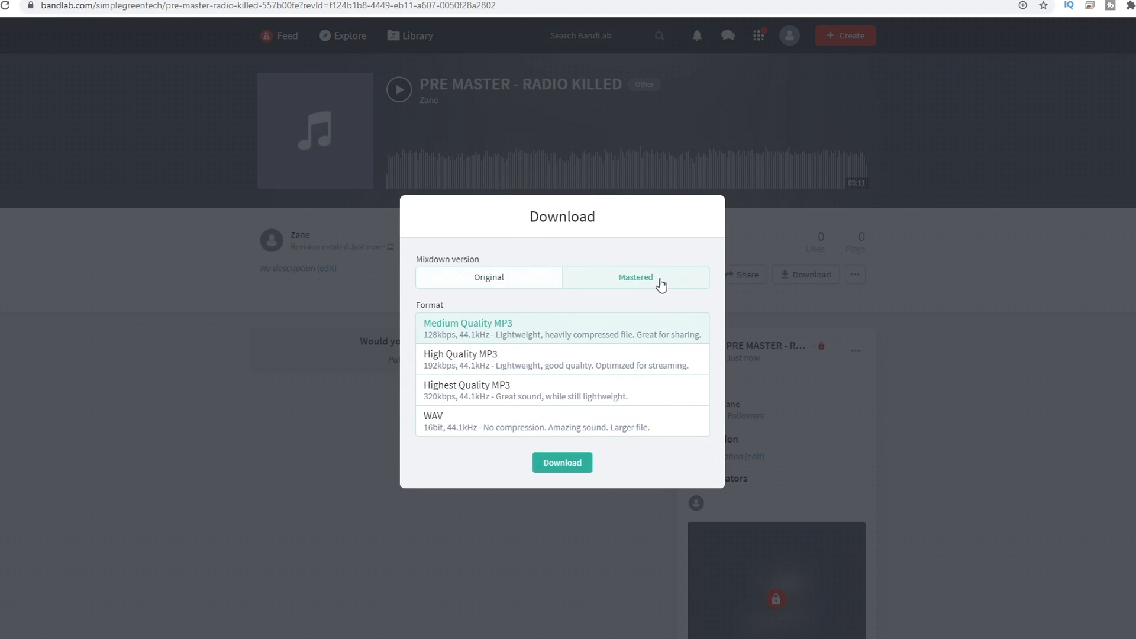
pyautogui.click(483, 279)
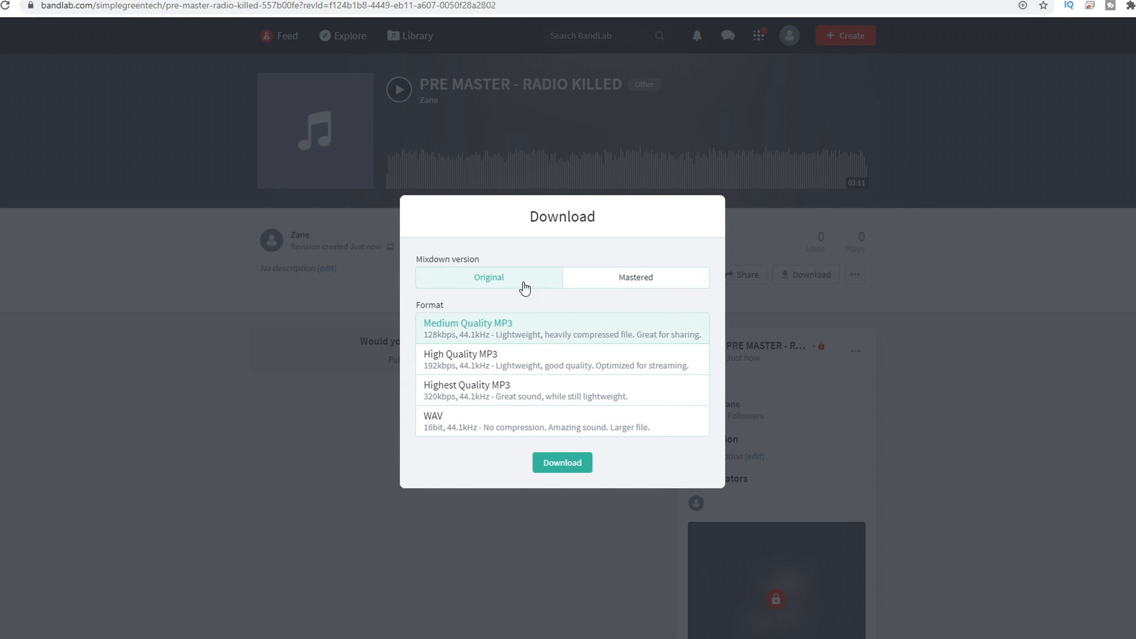
pyautogui.click(650, 284)
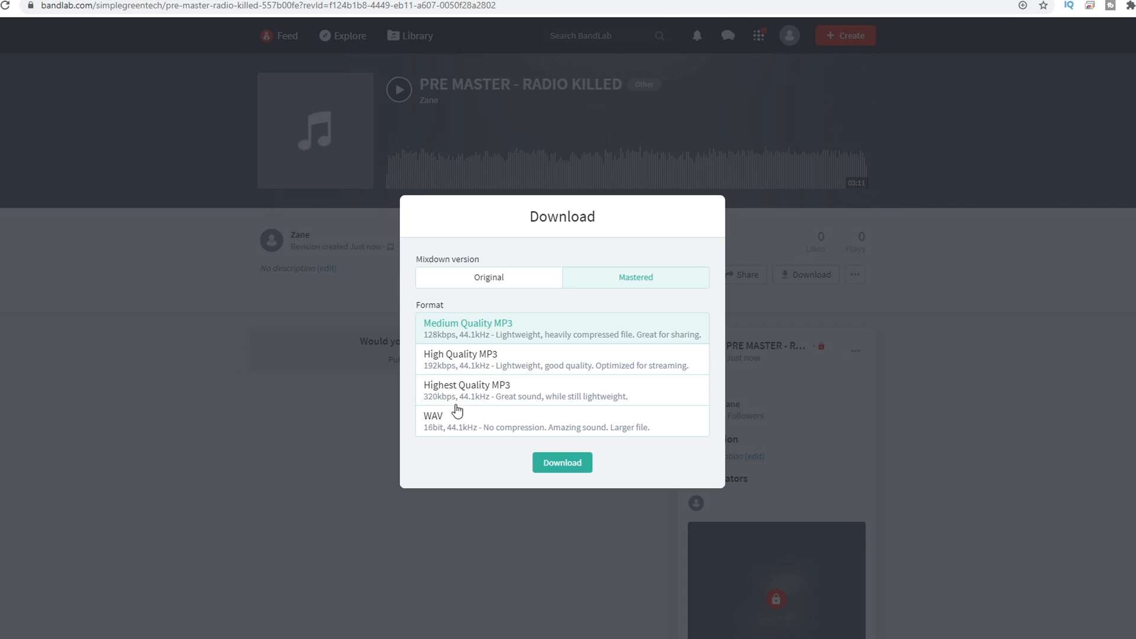
pyautogui.click(450, 421)
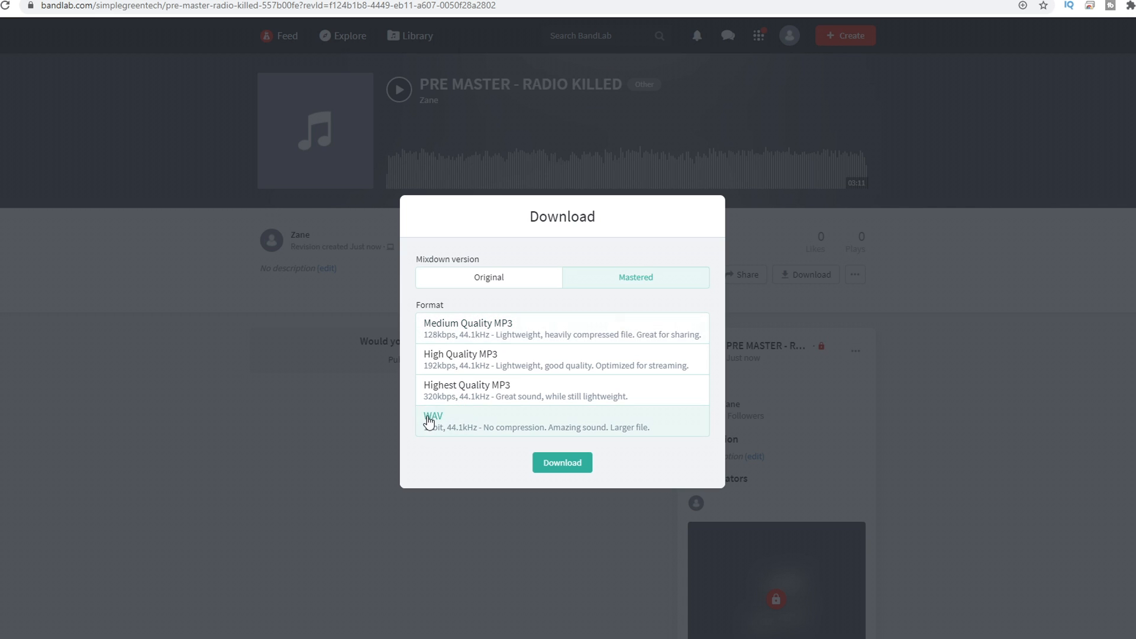
pyautogui.click(564, 471)
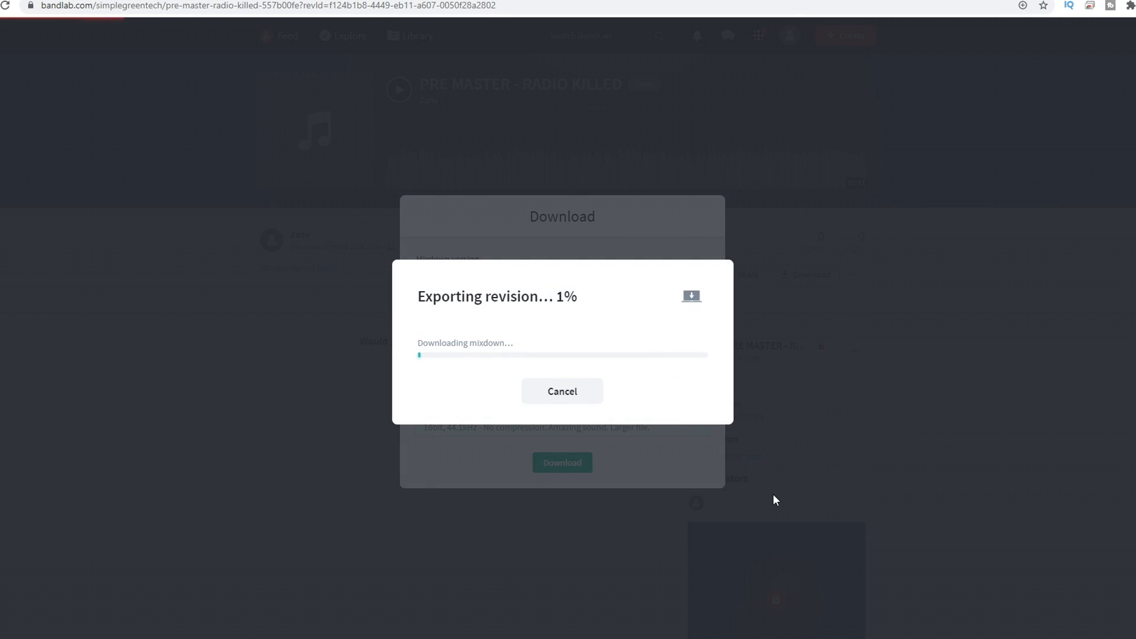